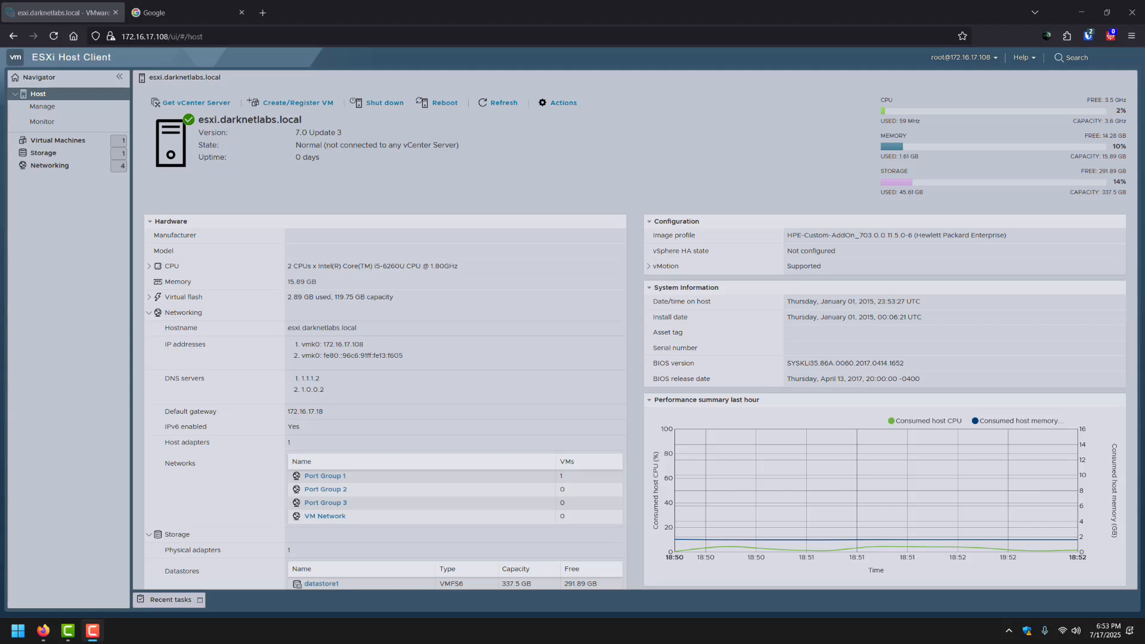
Switch from the ESXi Host Client tab to the Google search tab.
left_click(158, 10)
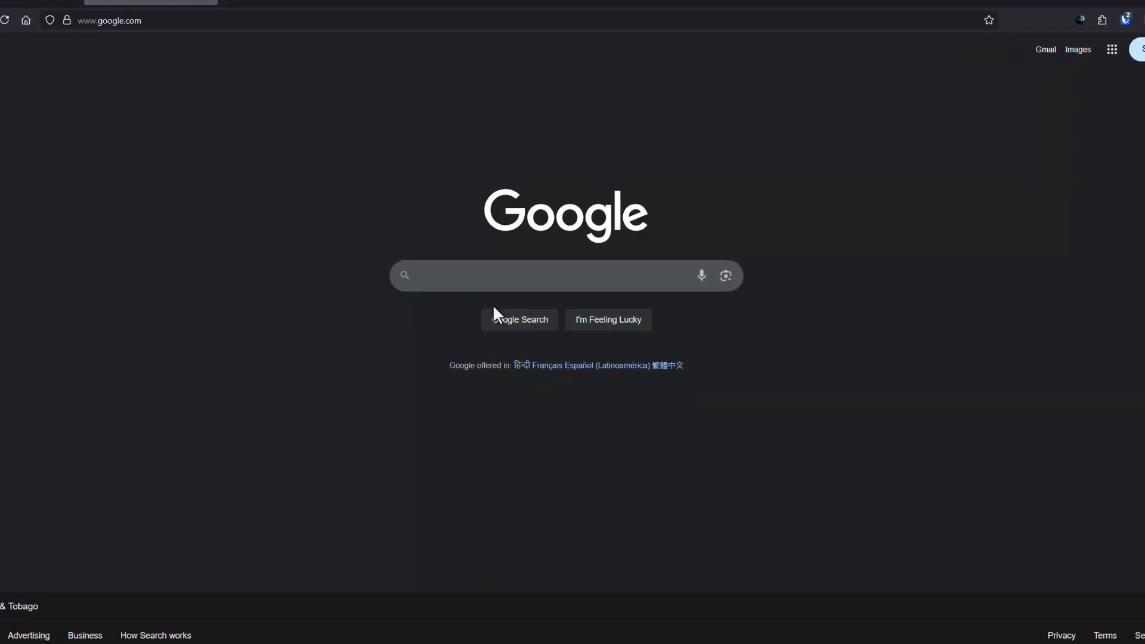
Search Google for 'pfsense' by trimming a recent suggestion down to the plain term.
left_click(493, 304)
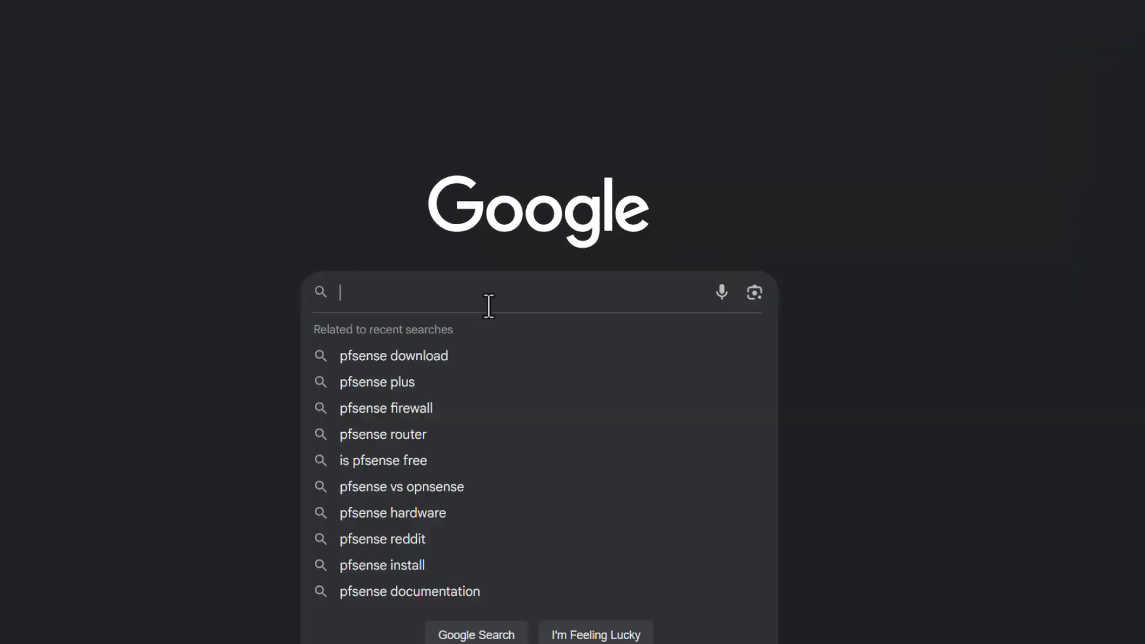
key("Down")
key("BackSpace")
key("BackSpace")
key("BackSpace")
key("BackSpace")
key("BackSpace")
key("BackSpace")
key("BackSpace")
key("BackSpace")
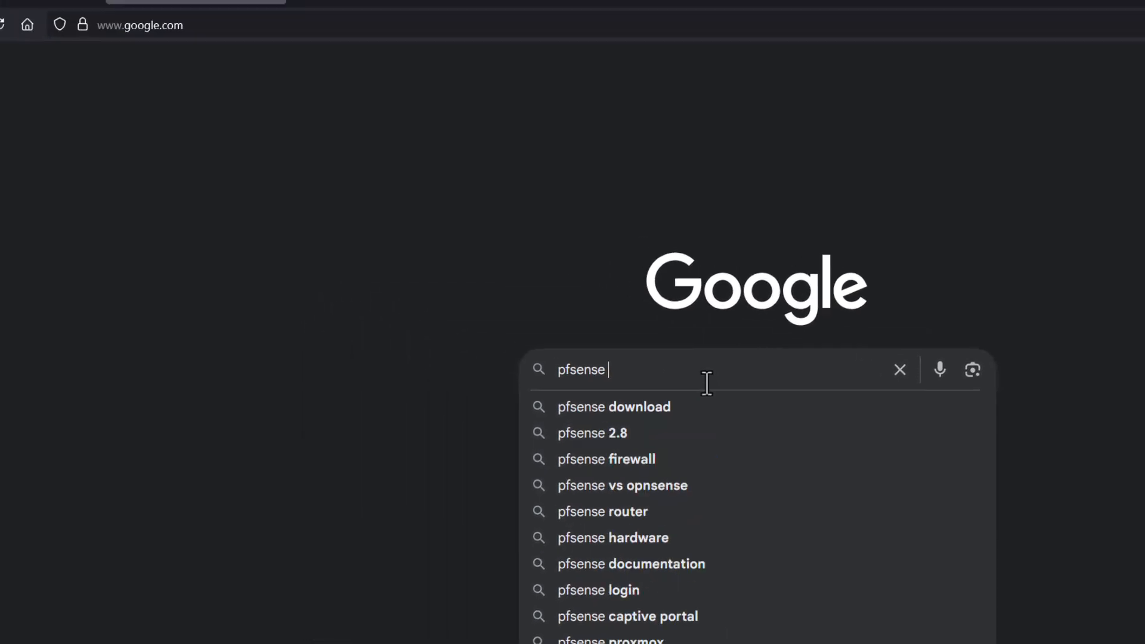
key("Return")
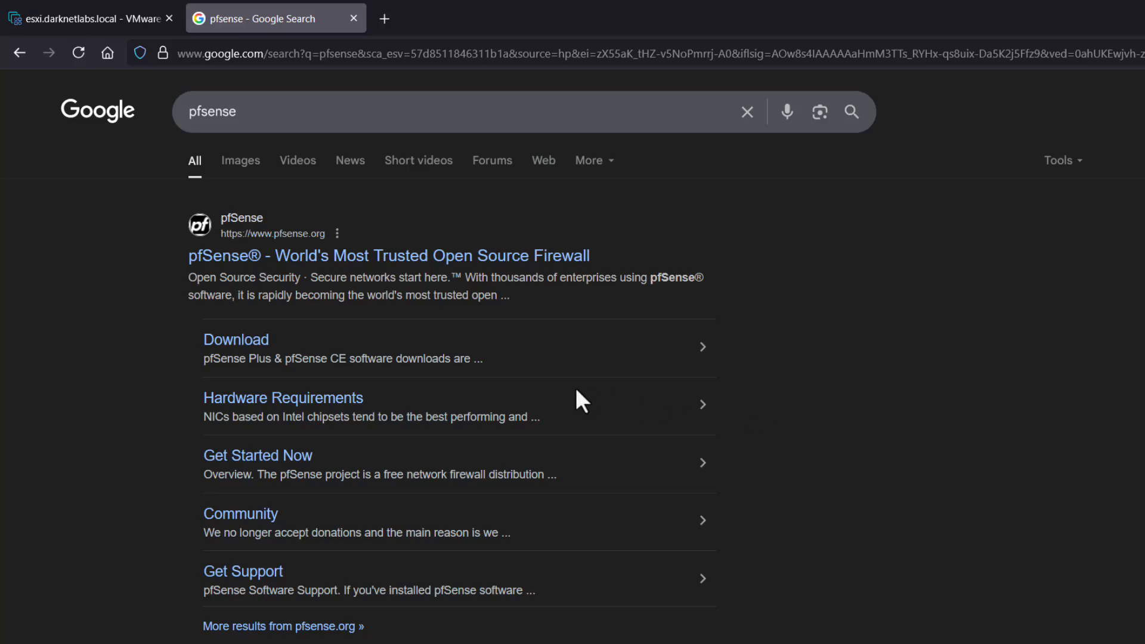
Go from pfsense.org's Download page to the Netgate Installer product page.
left_click(295, 256)
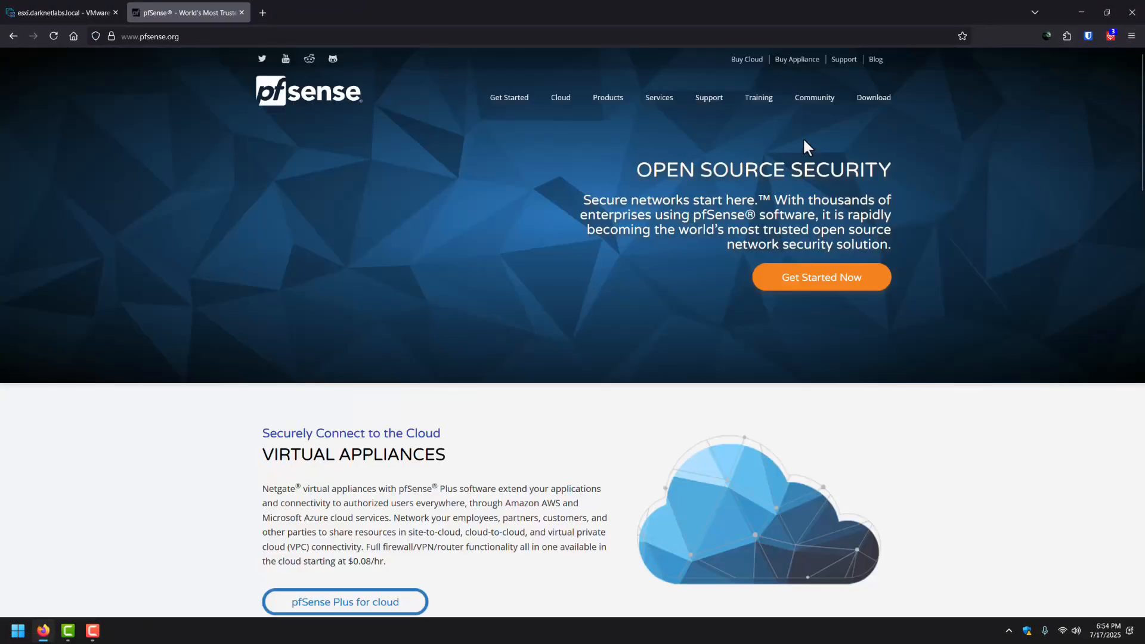
left_click(874, 101)
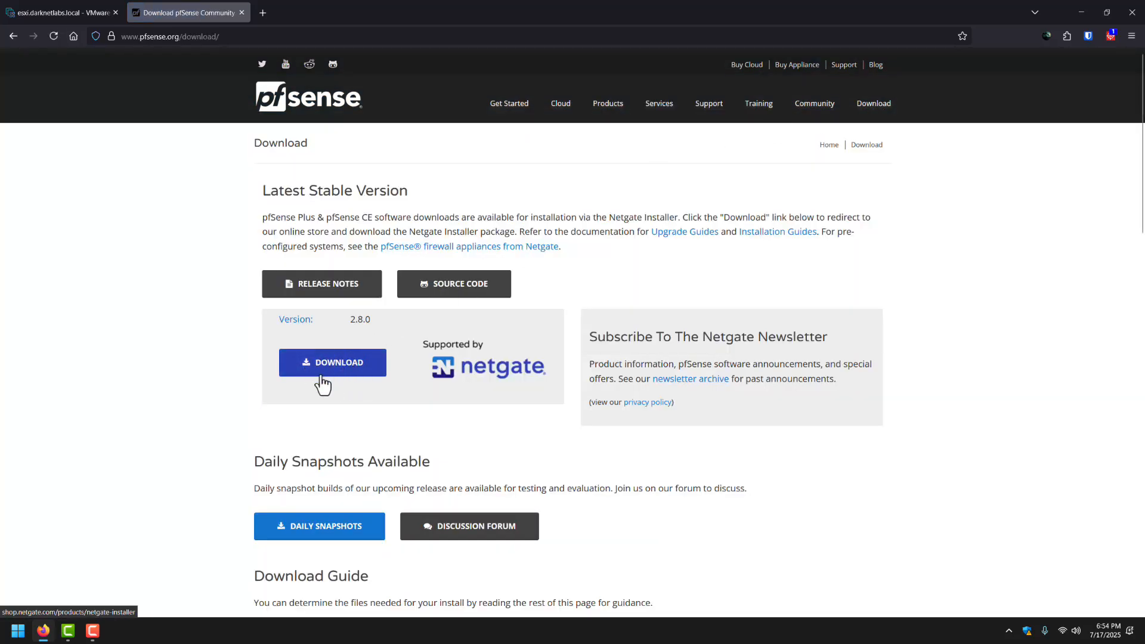
left_click(341, 373)
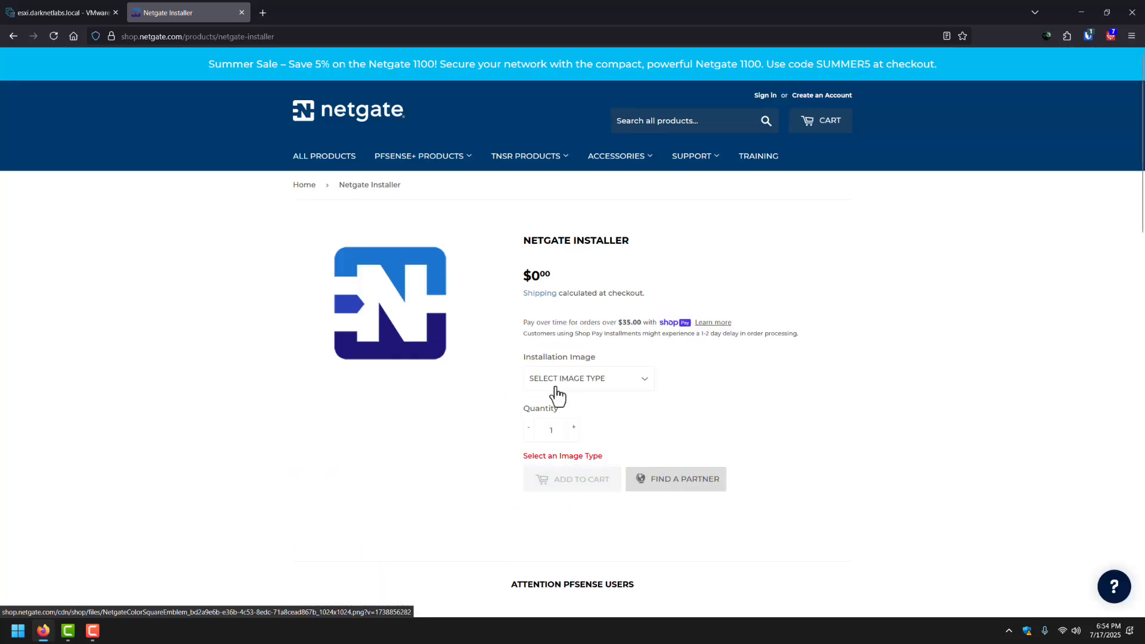
Choose the AMD64 ISO IPMI/Virtual Machines image and add the $0.00 installer to the cart.
left_click(582, 381)
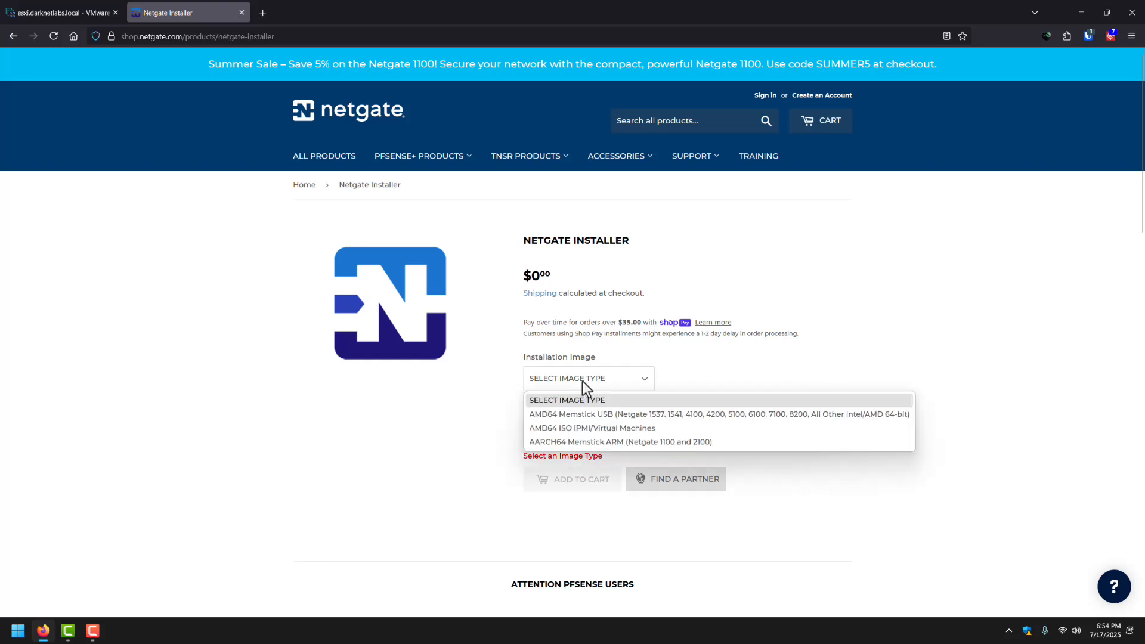
left_click(582, 426)
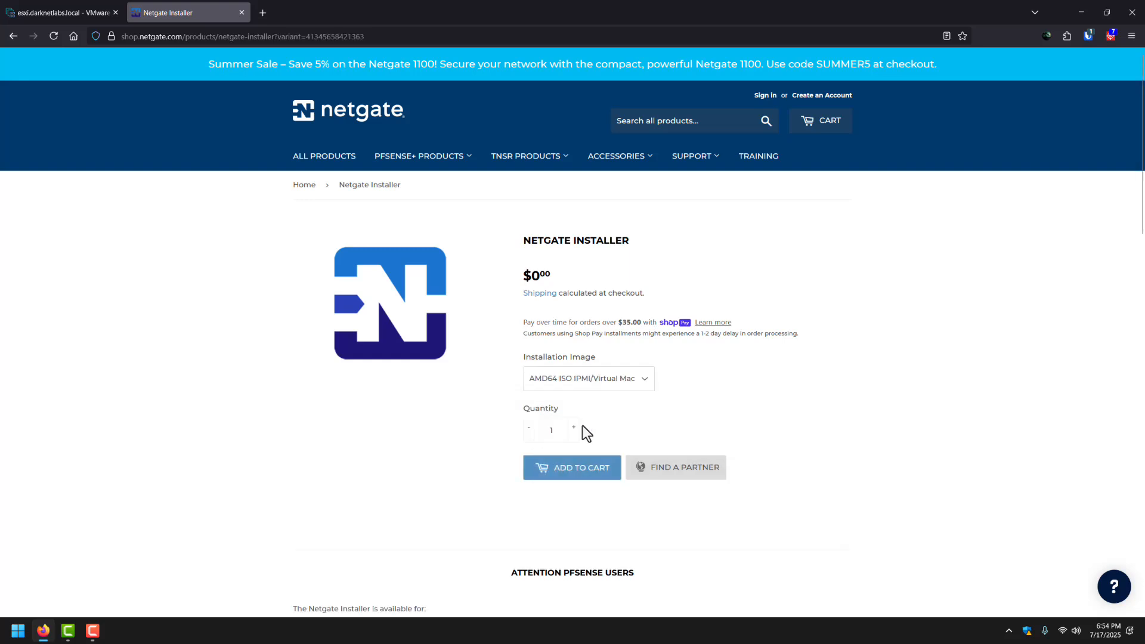
left_click(574, 483)
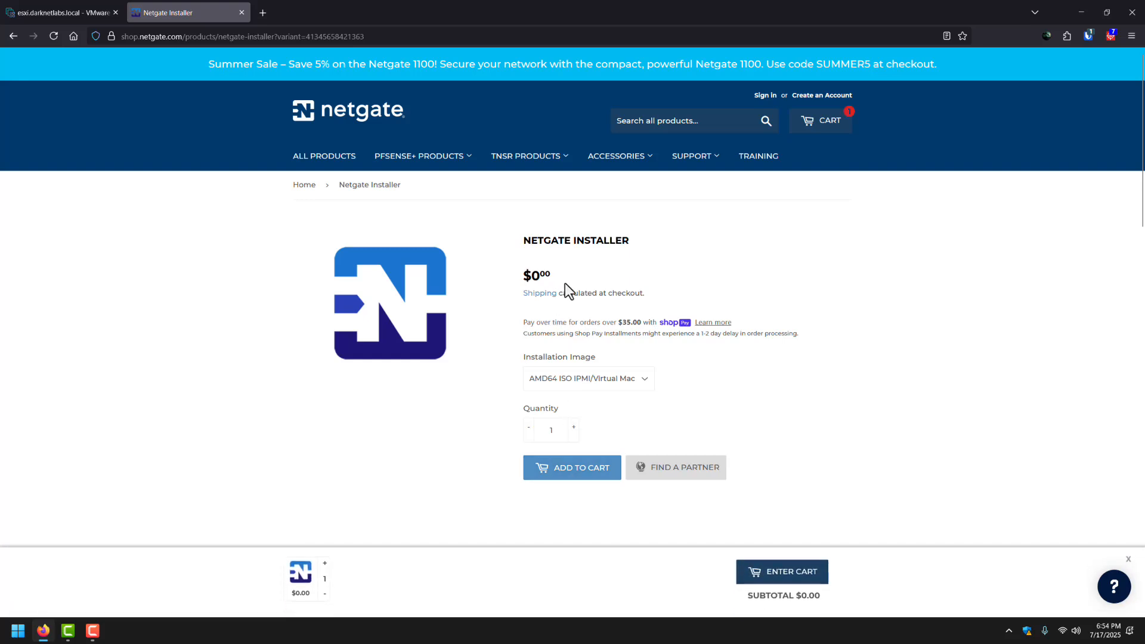
left_click_drag(564, 280, 532, 281)
left_click(595, 287)
Browse datastore1's ISO Images folder in ESXi, widening the list to show full ISO names.
left_click(71, 14)
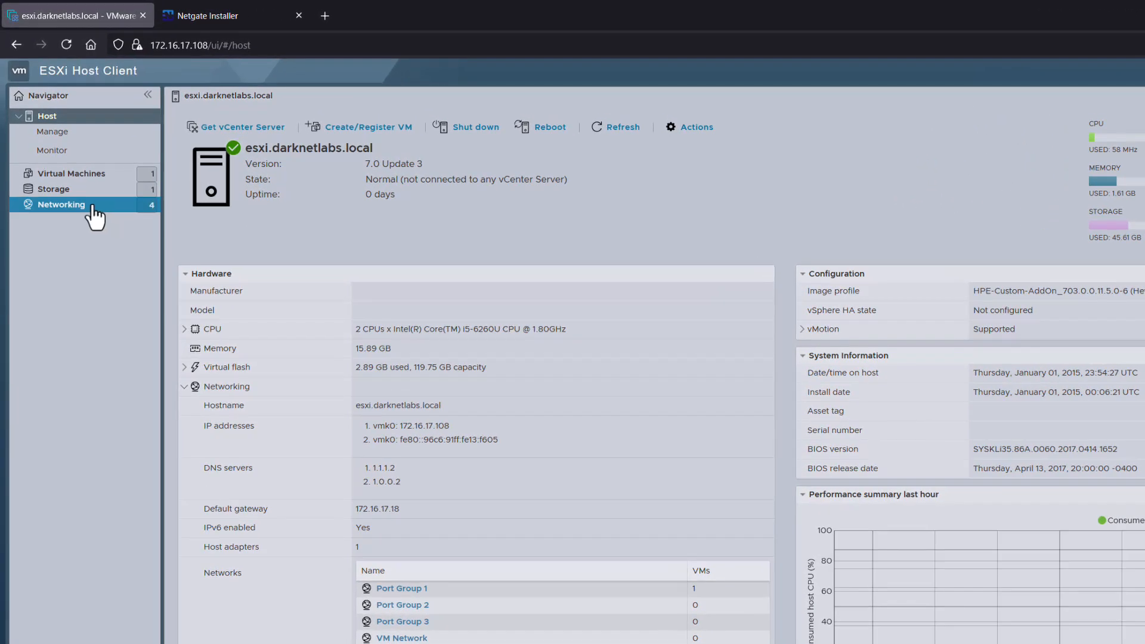
left_click(63, 192)
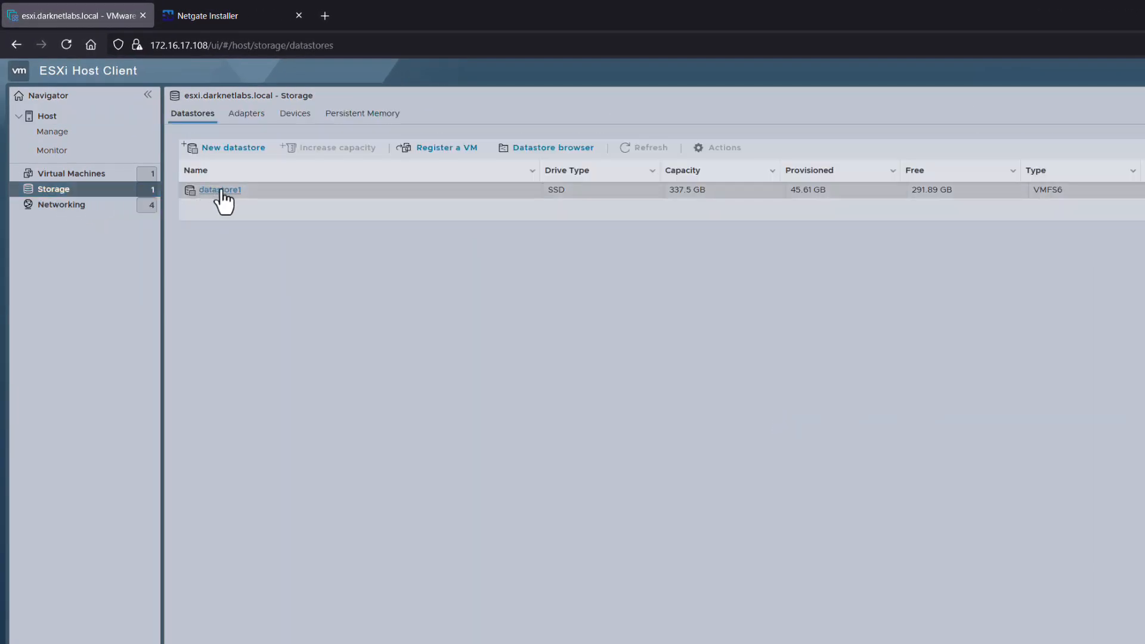
left_click(221, 191)
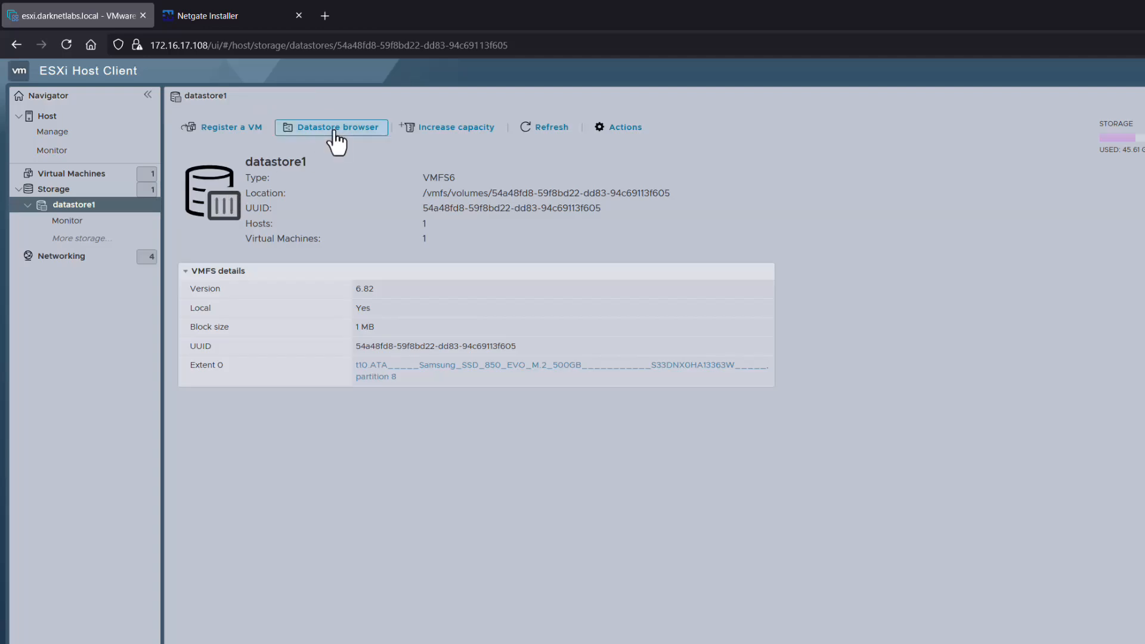
left_click(334, 132)
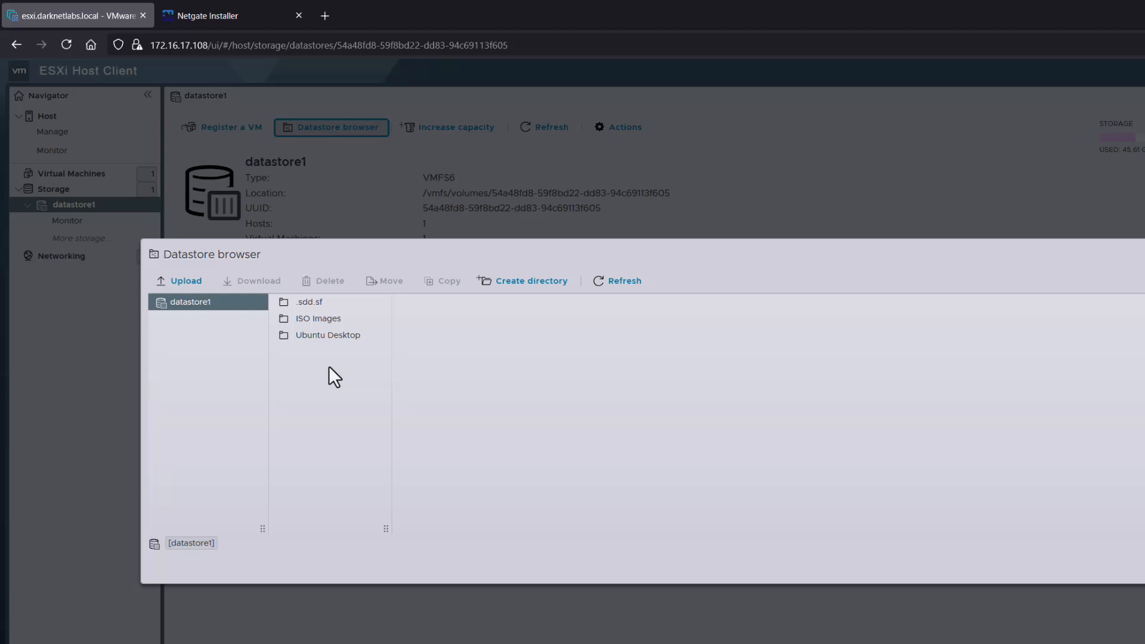
left_click(313, 320)
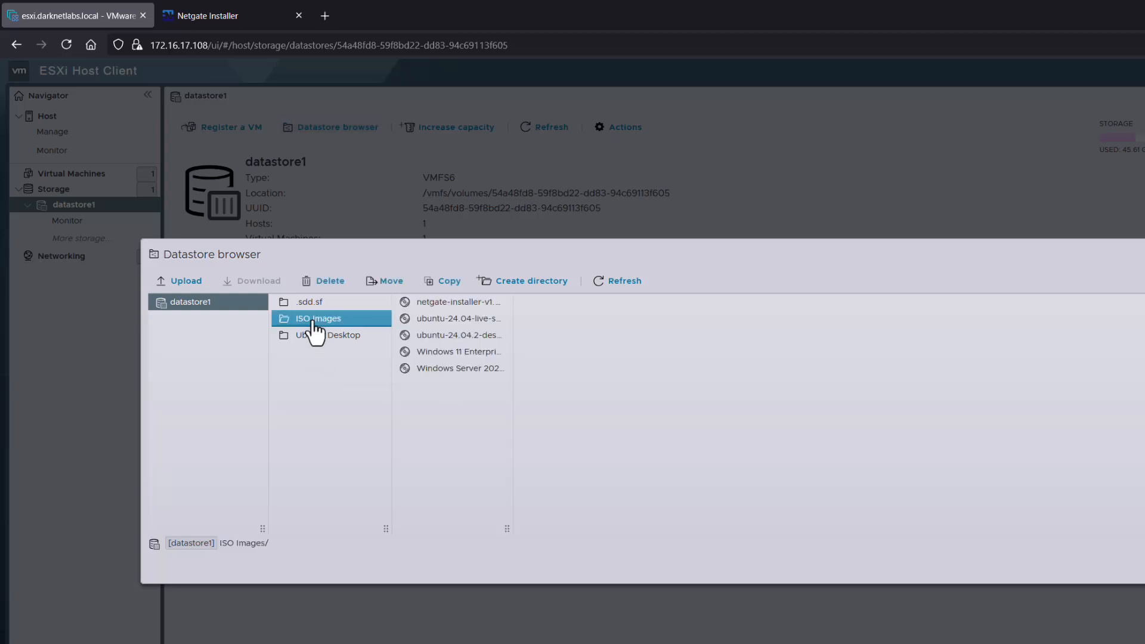
left_click_drag(510, 530, 685, 532)
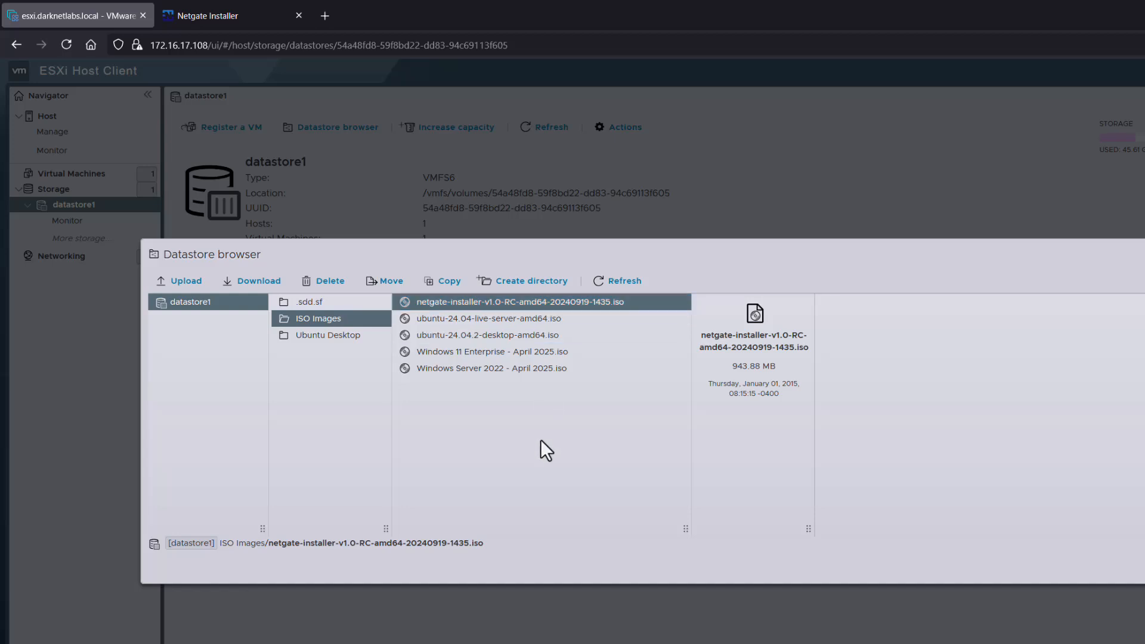
Cancel the upload dialog and close the datastore browser, leaving datastore1's details page.
left_click(182, 282)
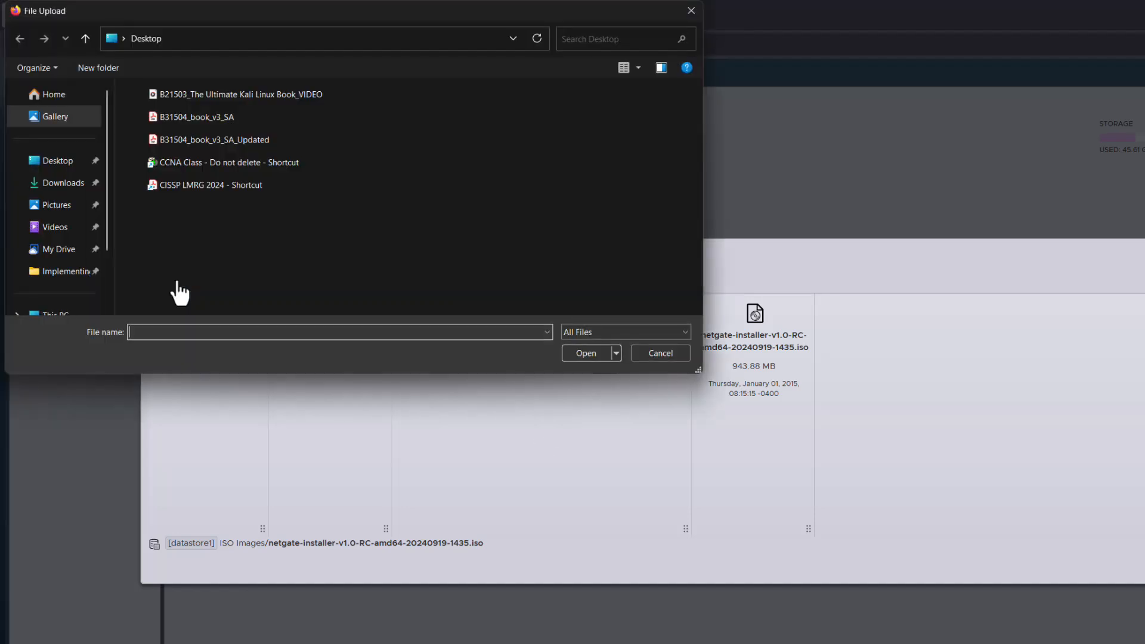
left_click(644, 353)
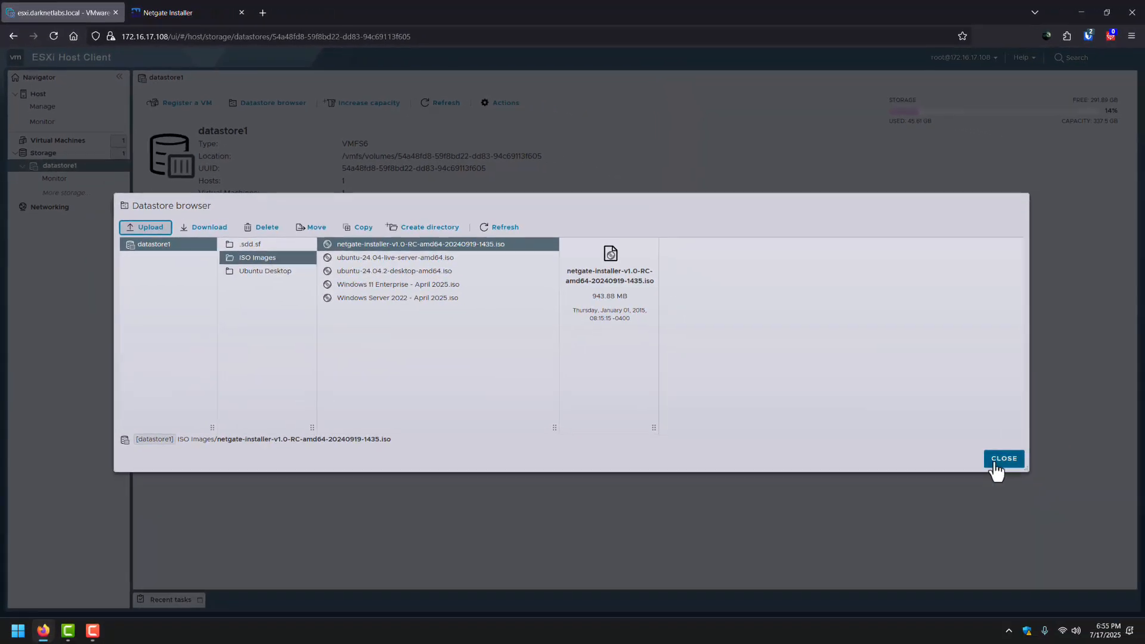
left_click(994, 464)
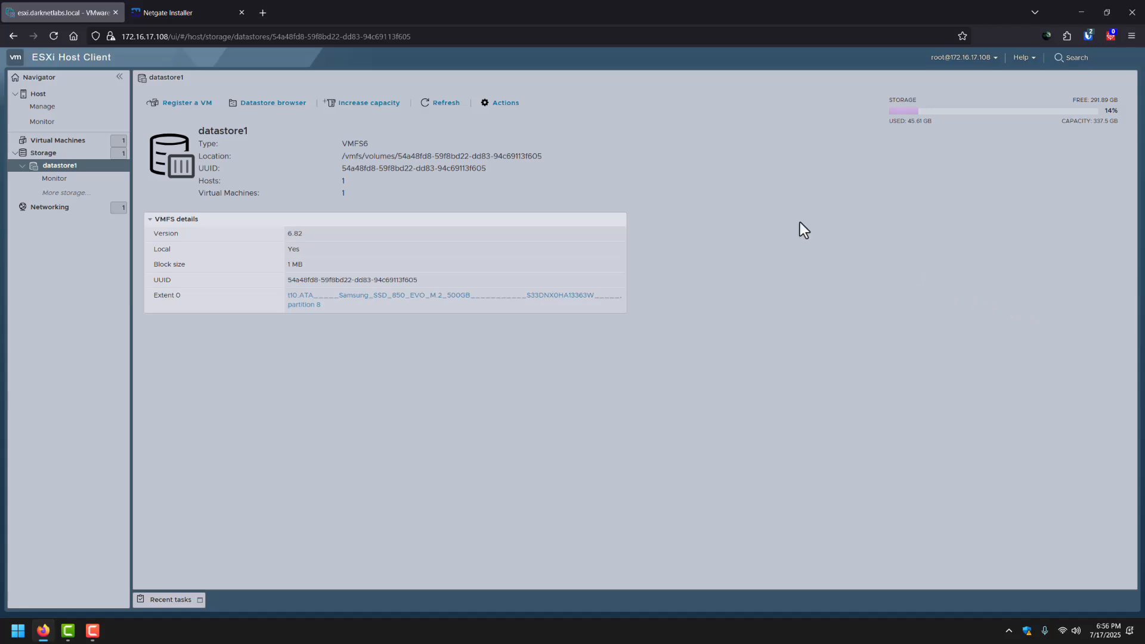
Inspect vSwitch0's topology and the VM Network port group, then list the virtual switches.
left_click(50, 207)
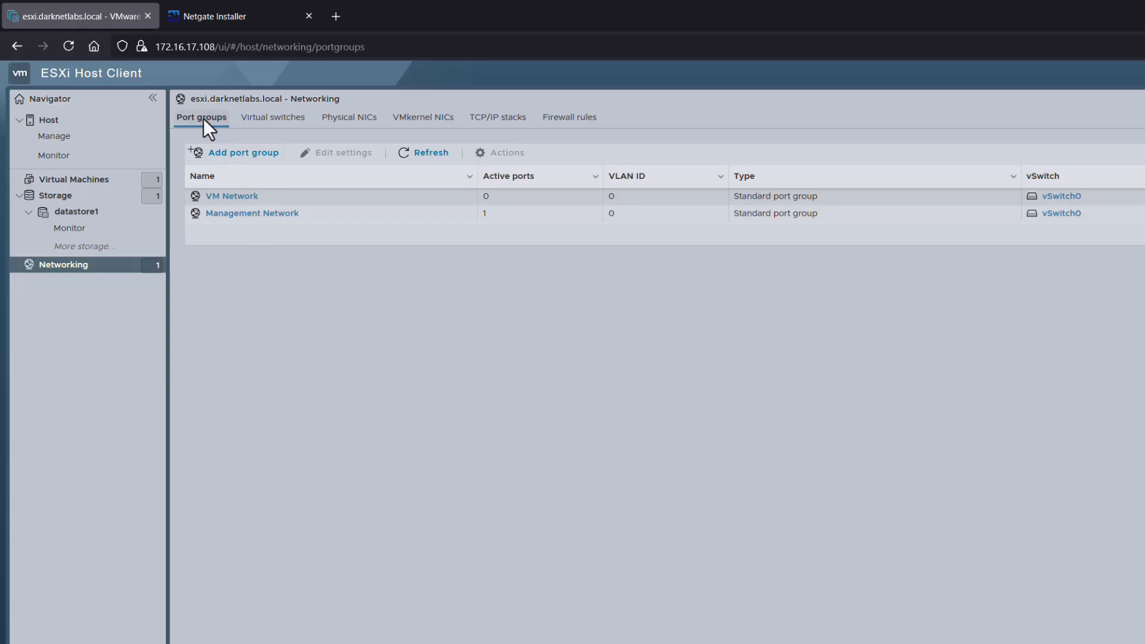
left_click(282, 123)
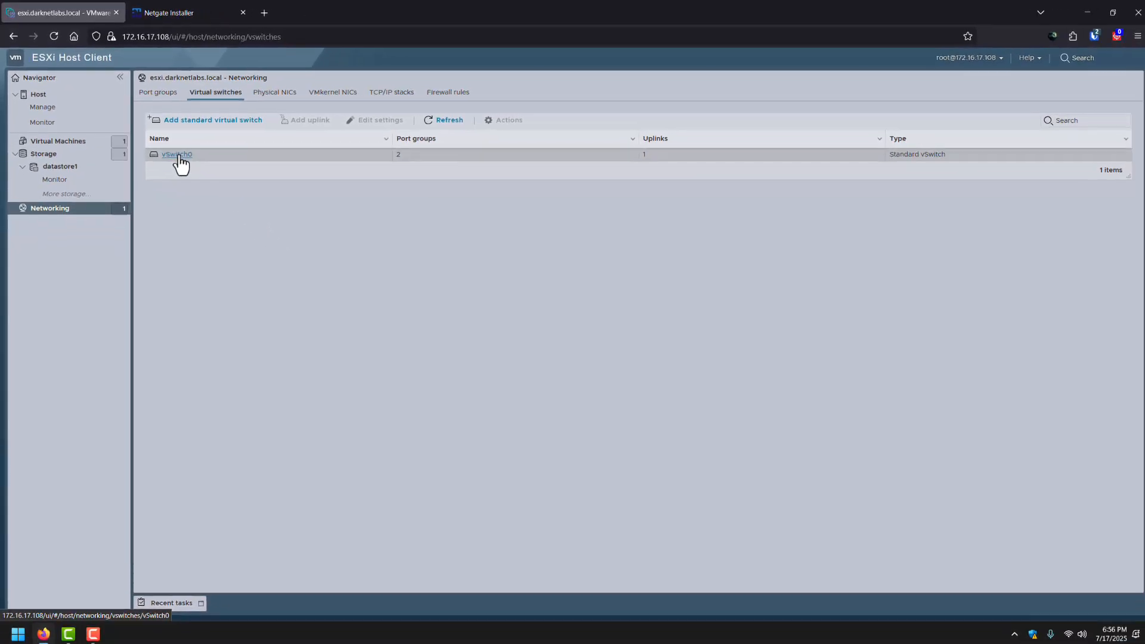
left_click(178, 154)
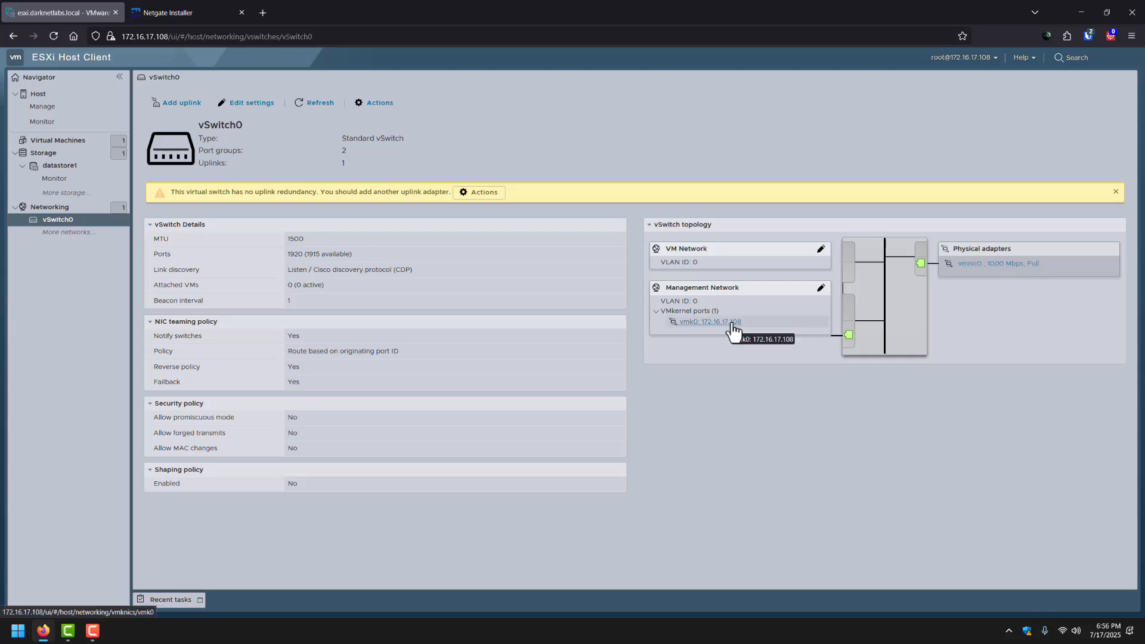
left_click(53, 209)
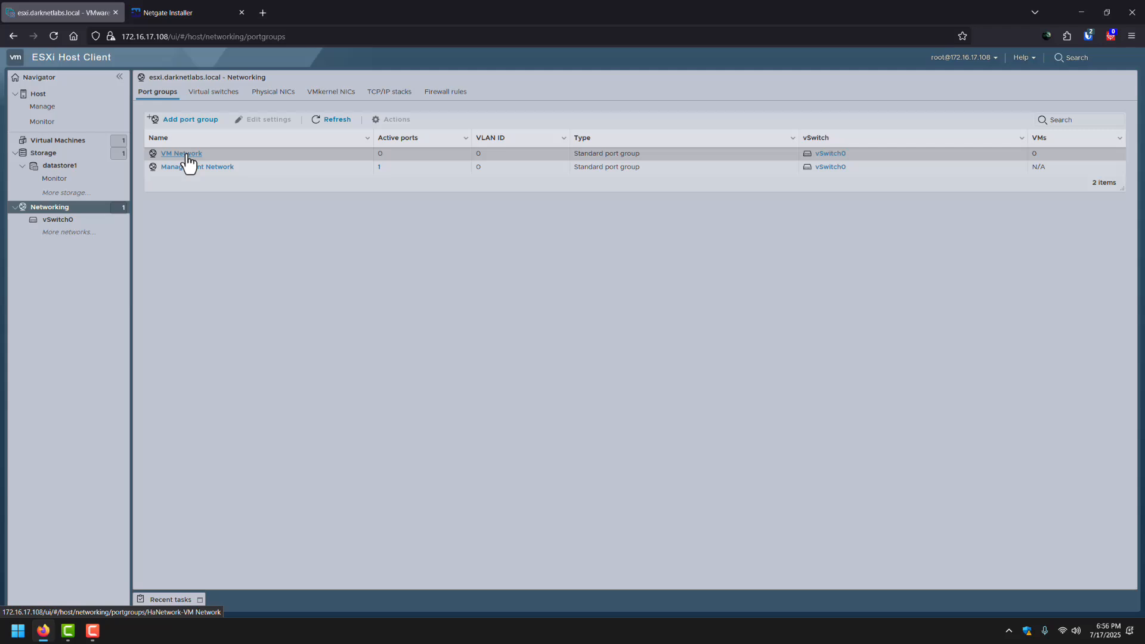
left_click(186, 155)
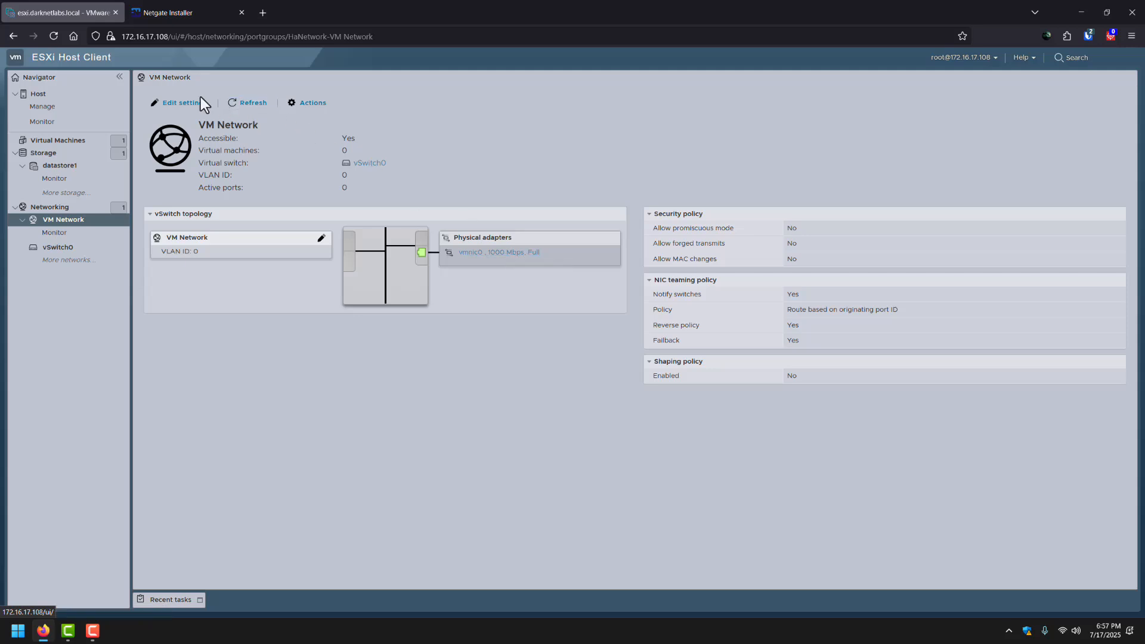
left_click(84, 208)
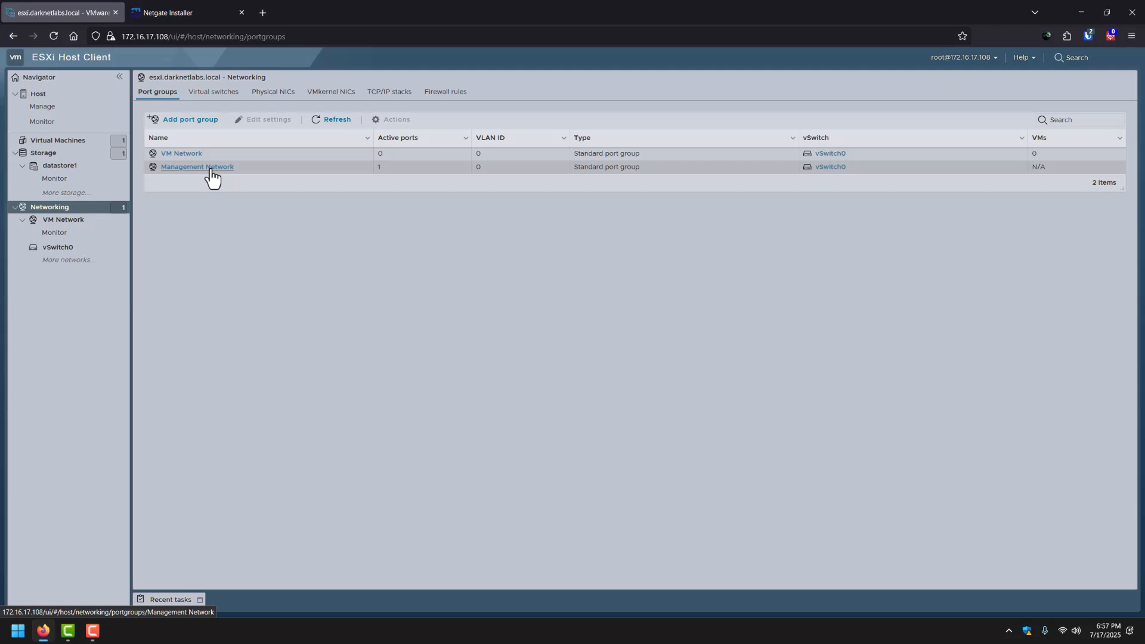
left_click(223, 96)
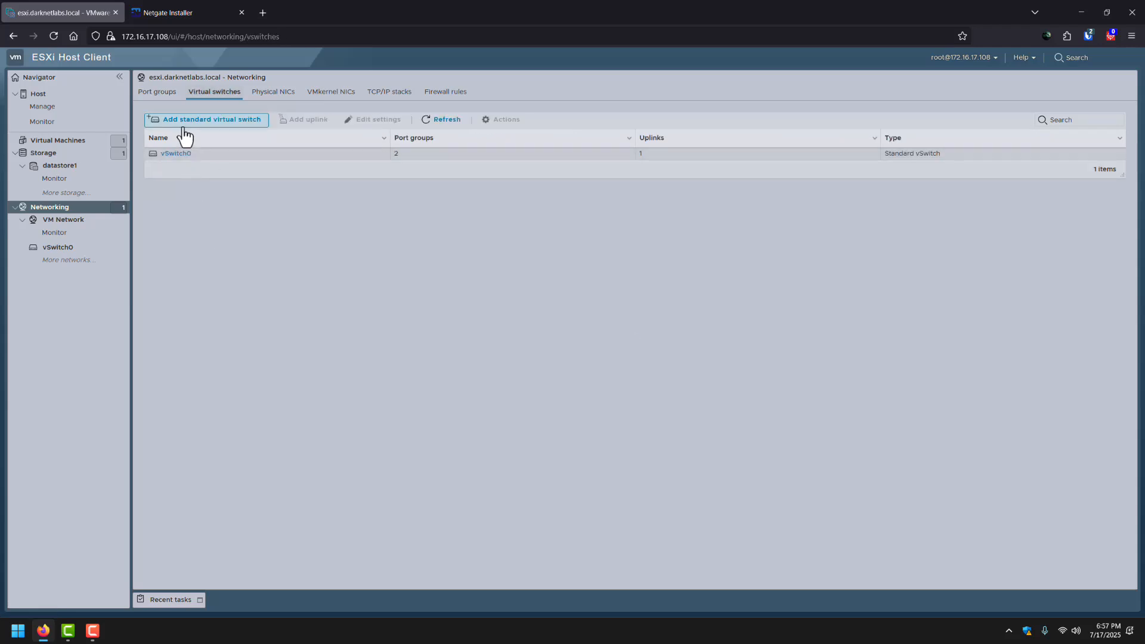
Add two standard virtual switches, vSwitch 1 and vSwitch 2, then show the port groups list.
left_click(201, 122)
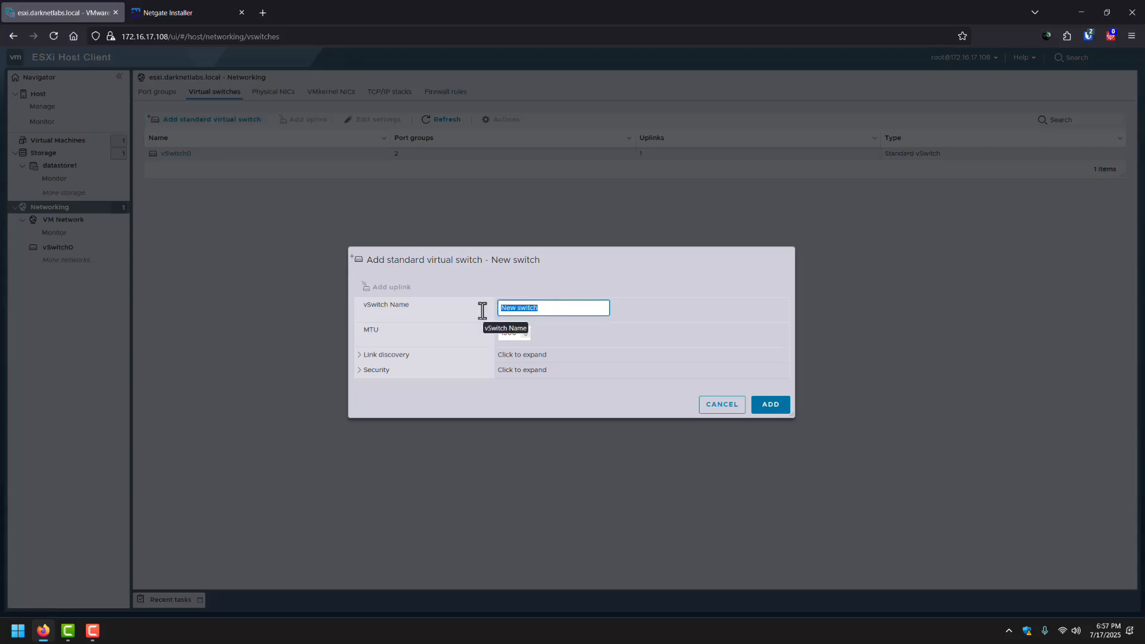
type("vSwitch 1")
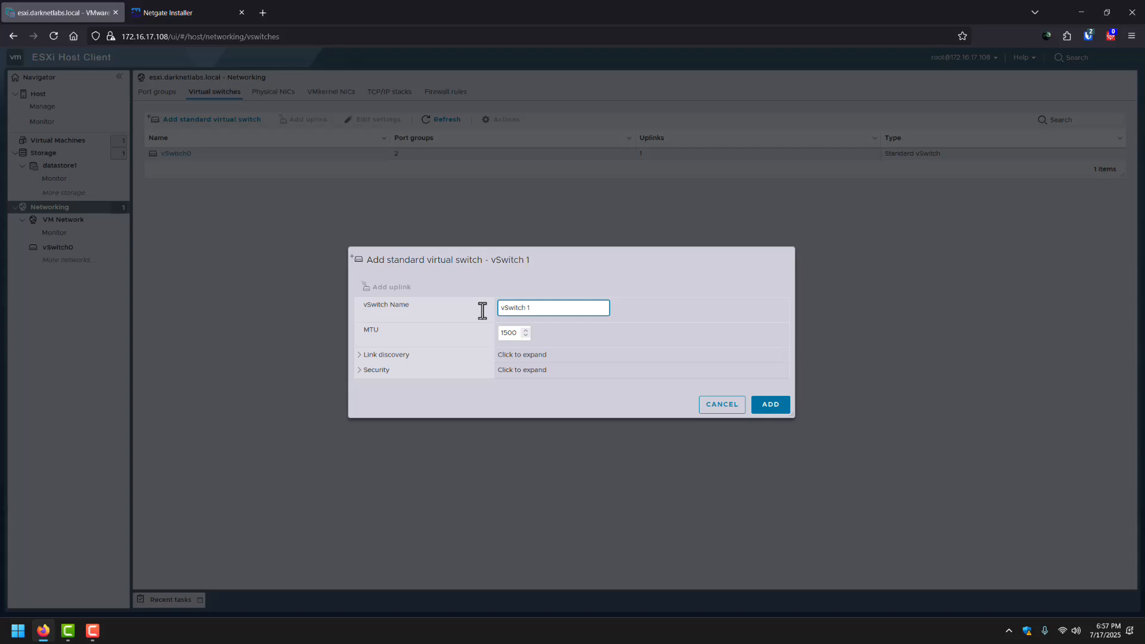
left_click(772, 405)
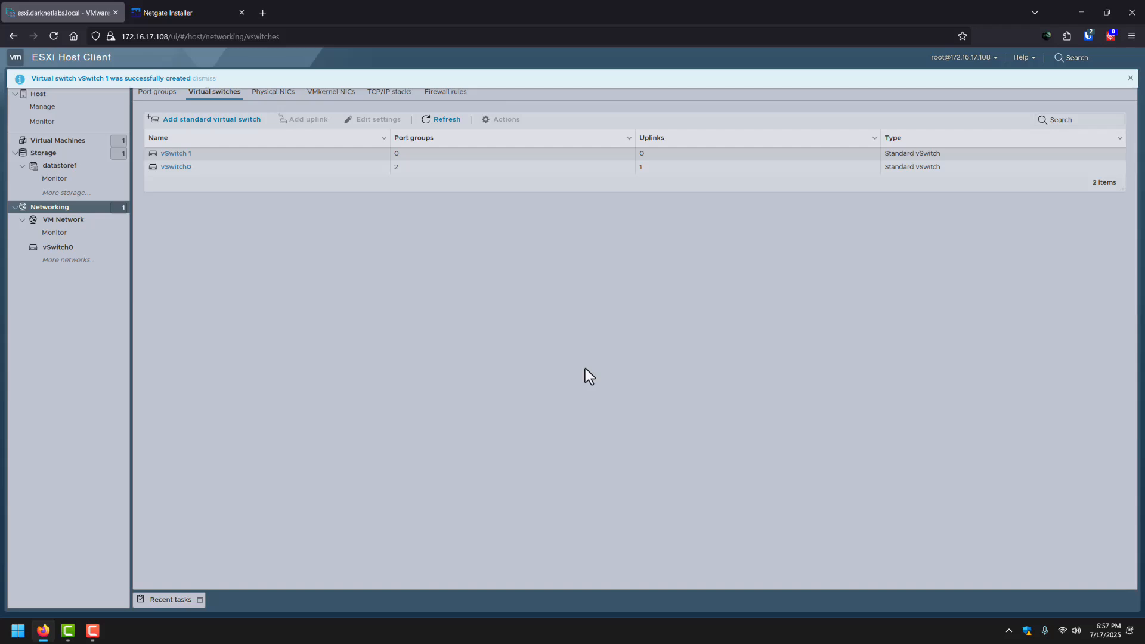
left_click(228, 122)
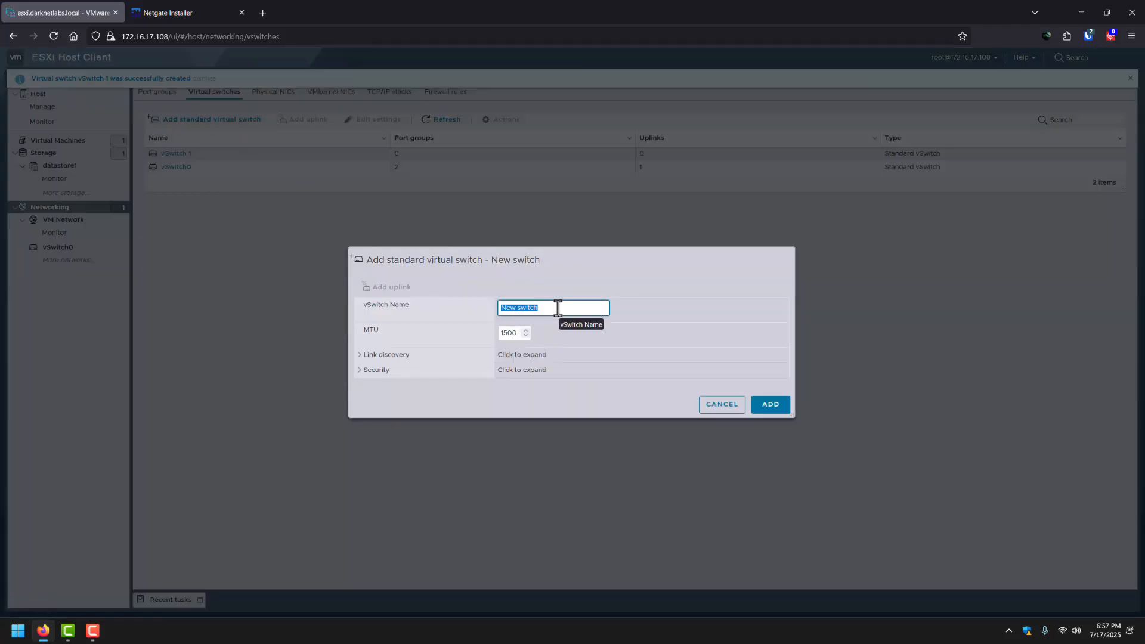
type("vSwit")
left_click(773, 408)
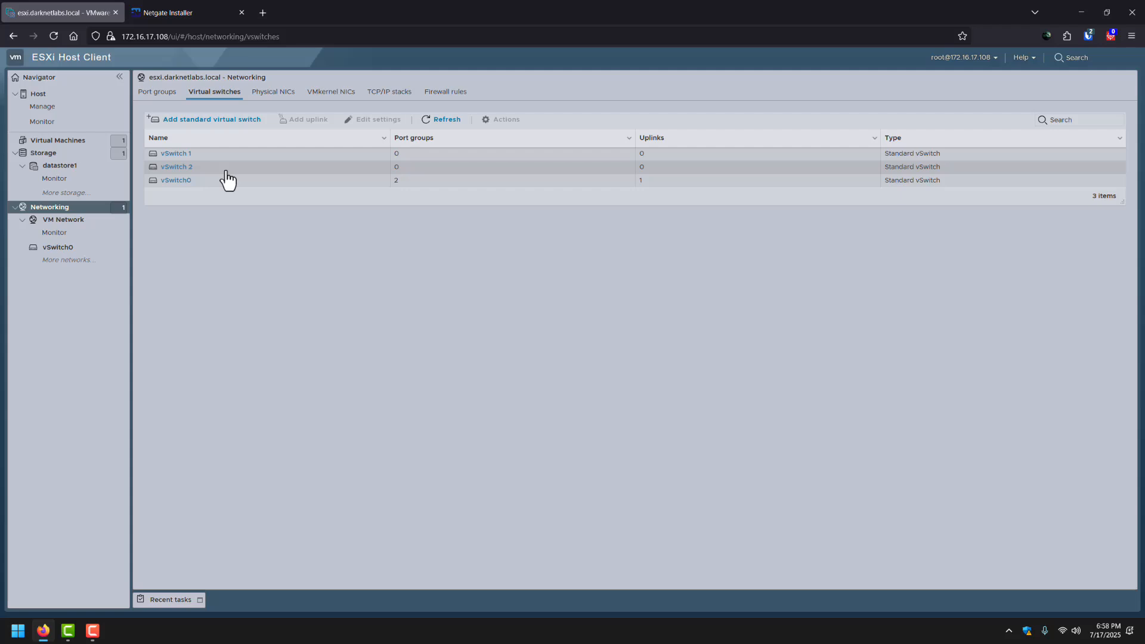
left_click(158, 92)
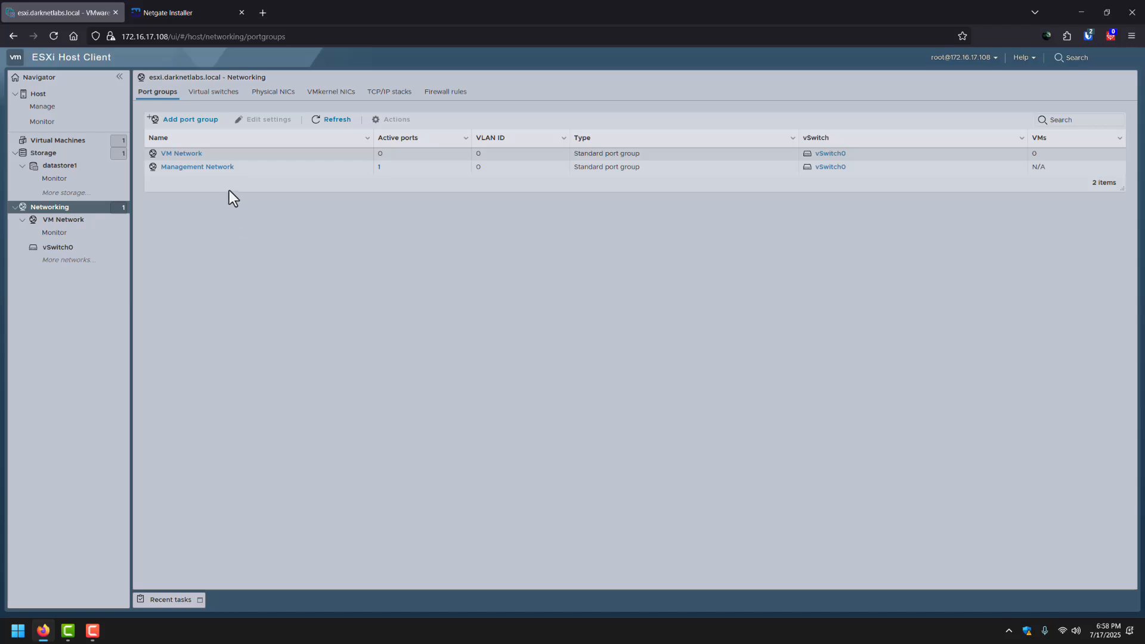
Add a port group named Port Group 1 on vSwitch 1.
left_click(205, 128)
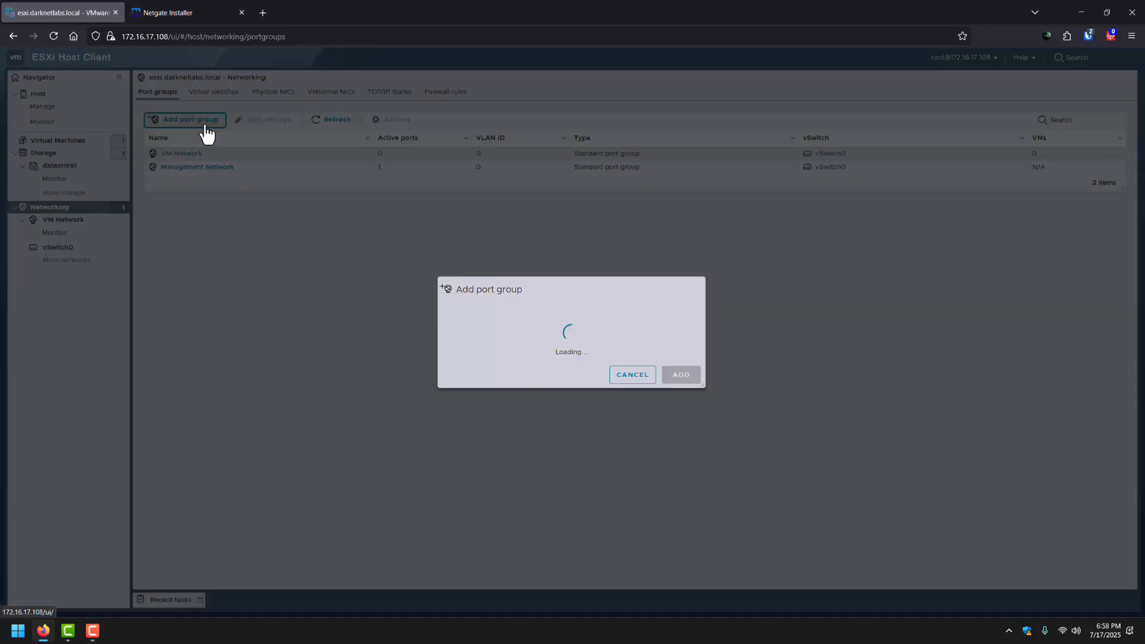
left_click(634, 292)
left_click_drag(635, 292, 581, 294)
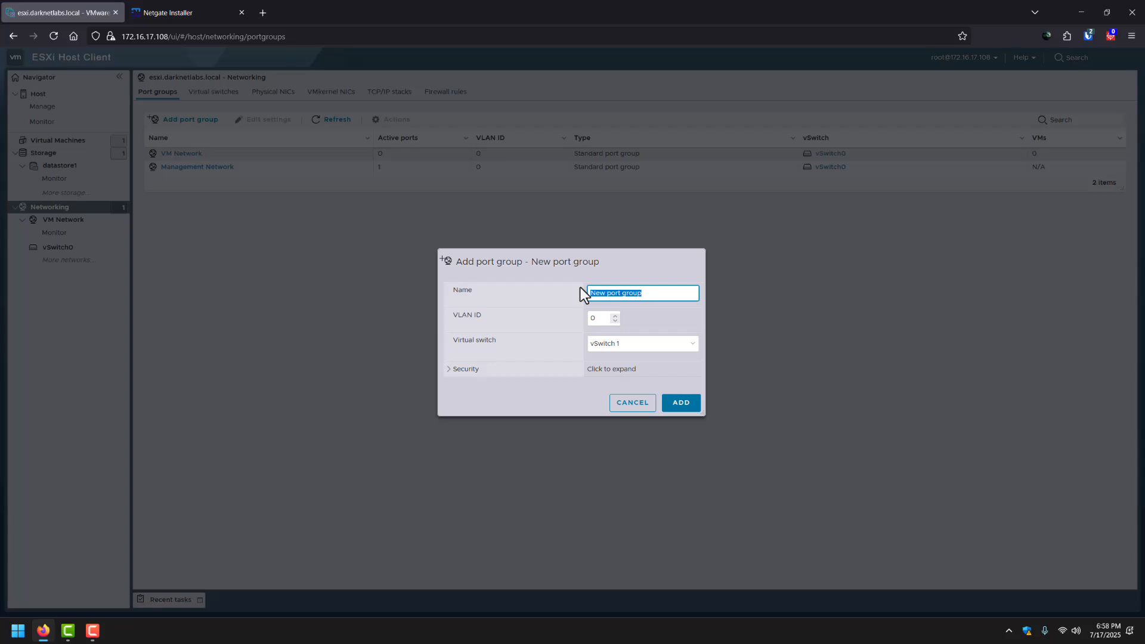
type("Por")
left_click(639, 346)
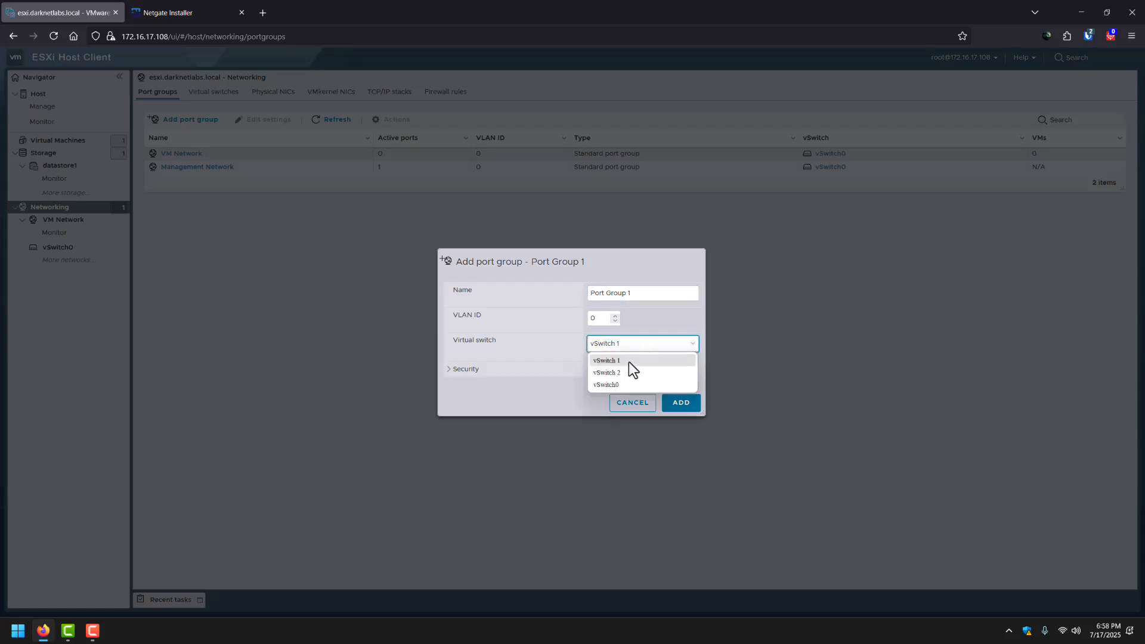
left_click(629, 361)
left_click(680, 402)
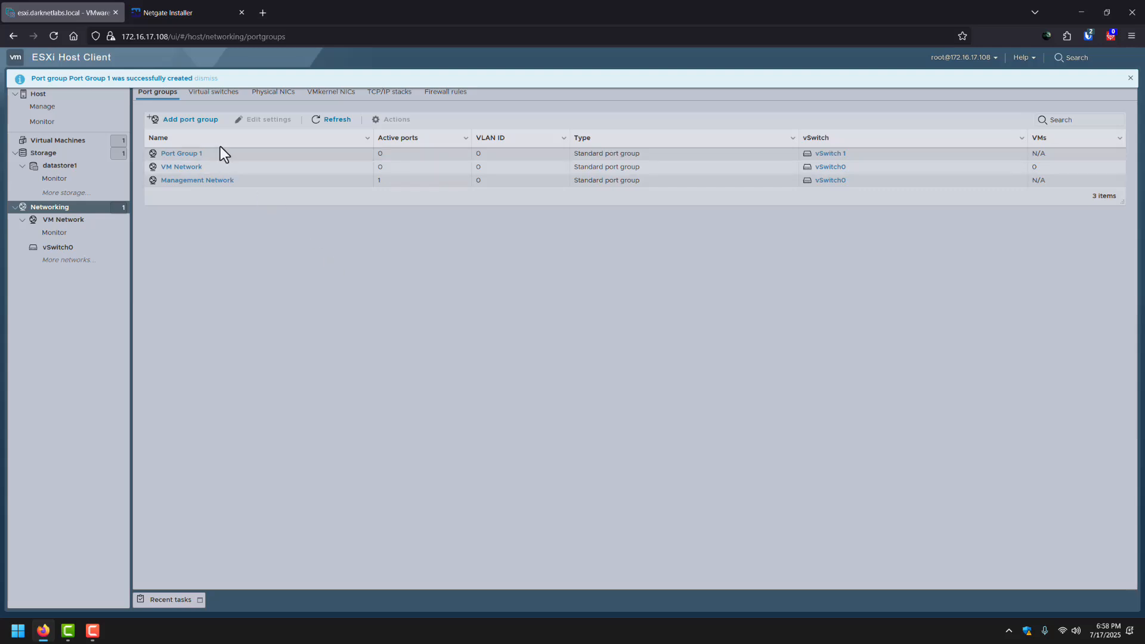
Add a second port group named Port Group 2 on vSwitch 2.
left_click(191, 119)
left_click(657, 293)
left_click_drag(657, 293, 556, 281)
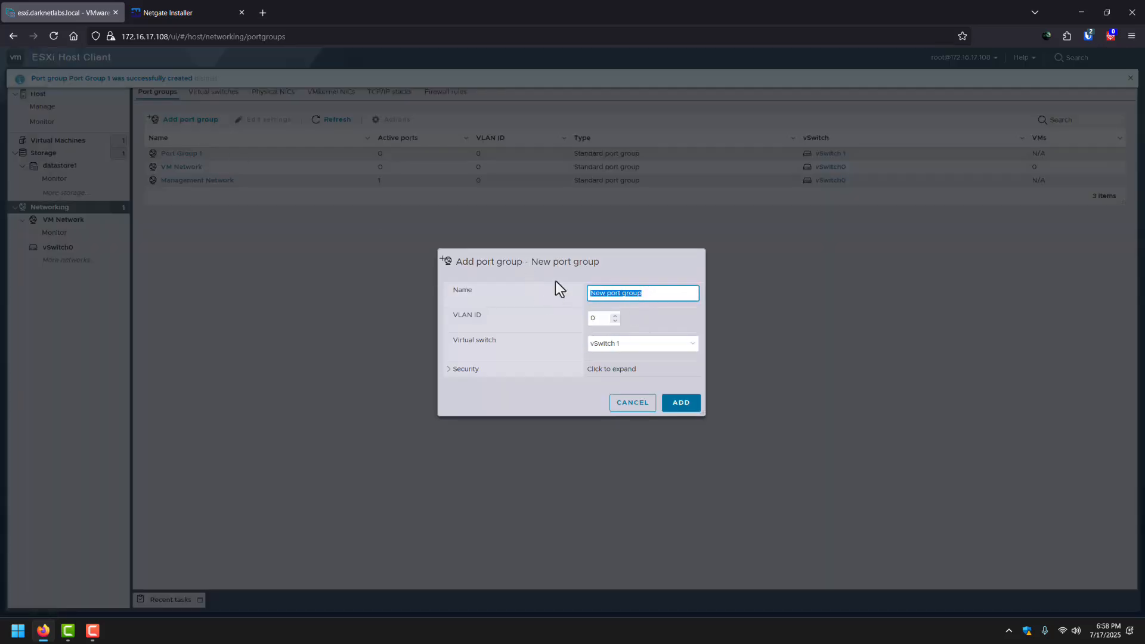
type("vSwitch")
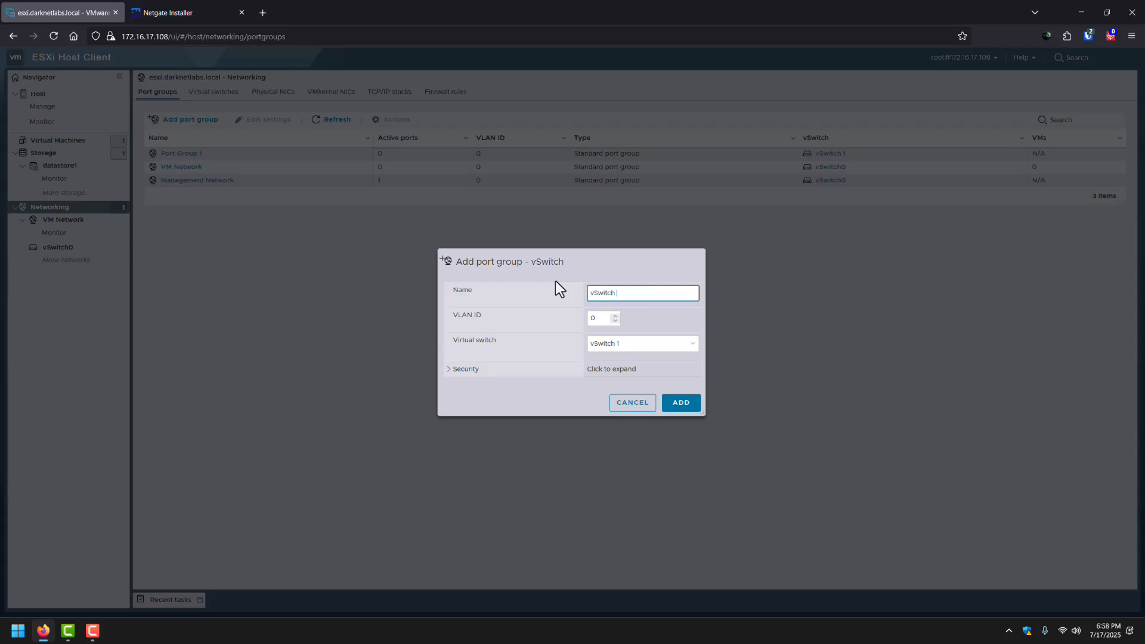
key("BackSpace")
key("BackSpace")
key("BackSpace")
key("BackSpace")
key("BackSpace")
key("BackSpace")
key("BackSpace")
type("Port Gropup")
key("BackSpace")
key("BackSpace")
key("BackSpace")
type("up 2")
left_click(610, 347)
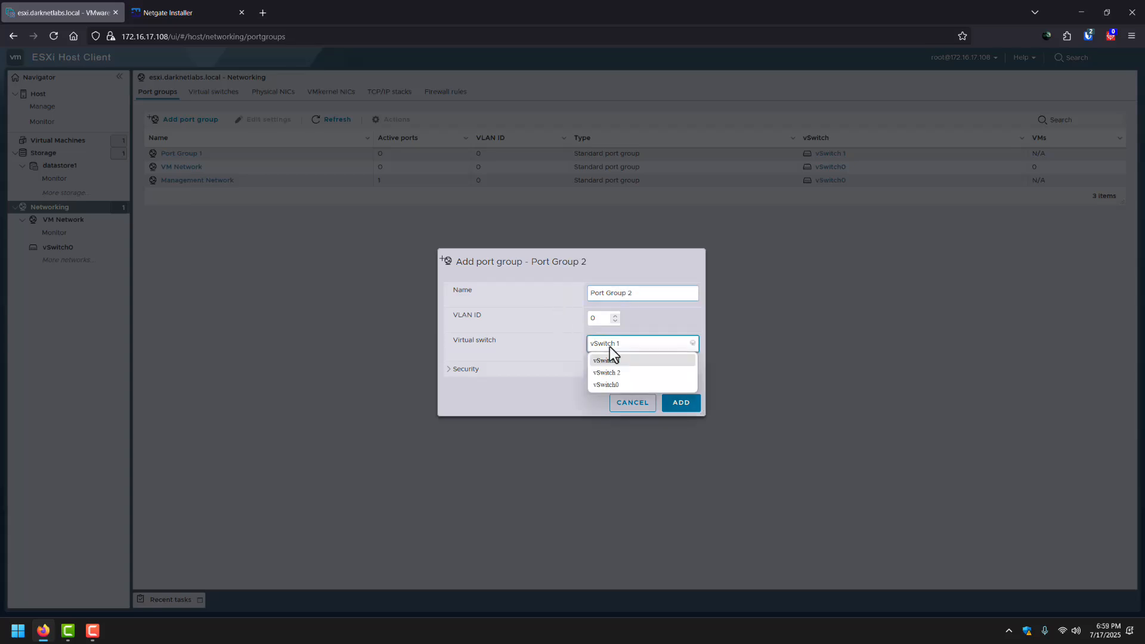
left_click(625, 373)
left_click(681, 403)
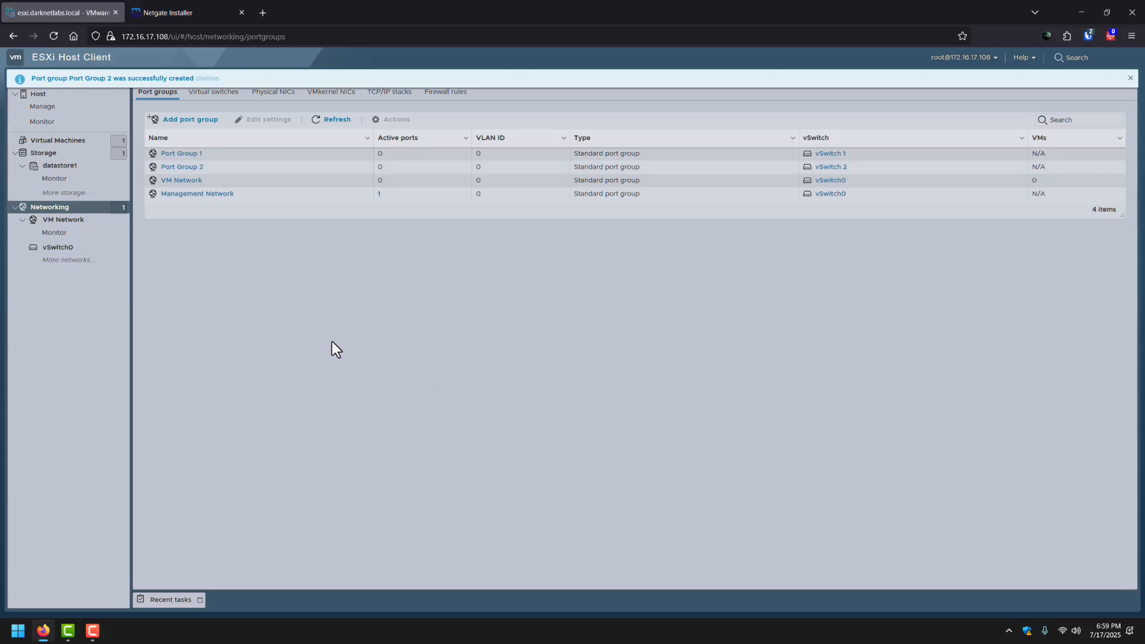
Create a new VM named pfSense with a Linux / Ubuntu Linux (64-bit) guest and reach storage selection.
left_click(66, 140)
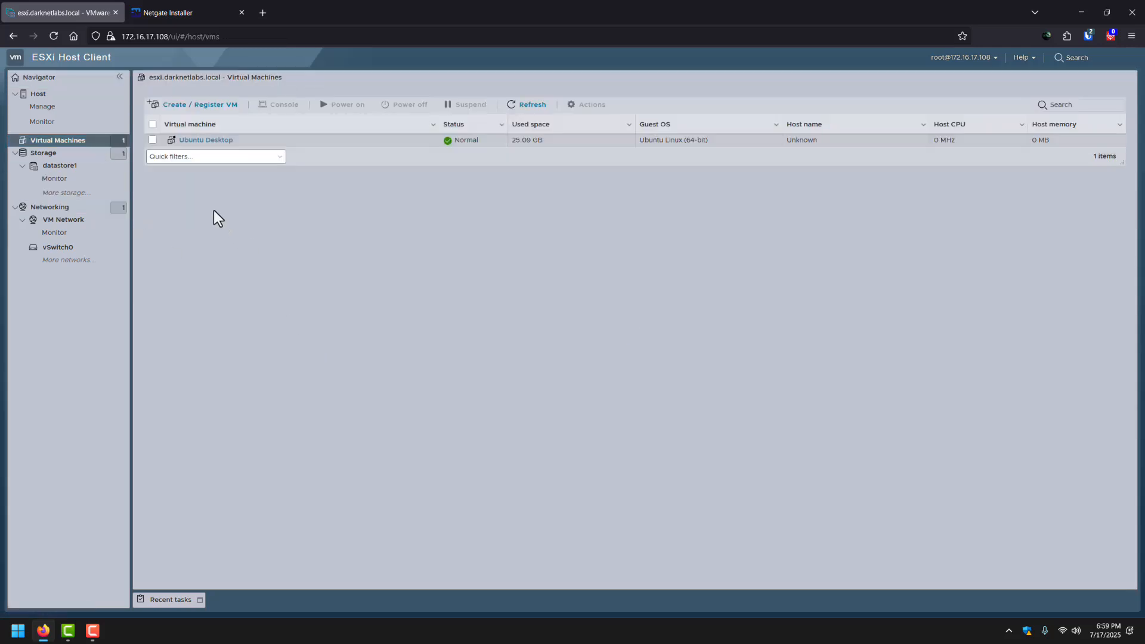
left_click(197, 106)
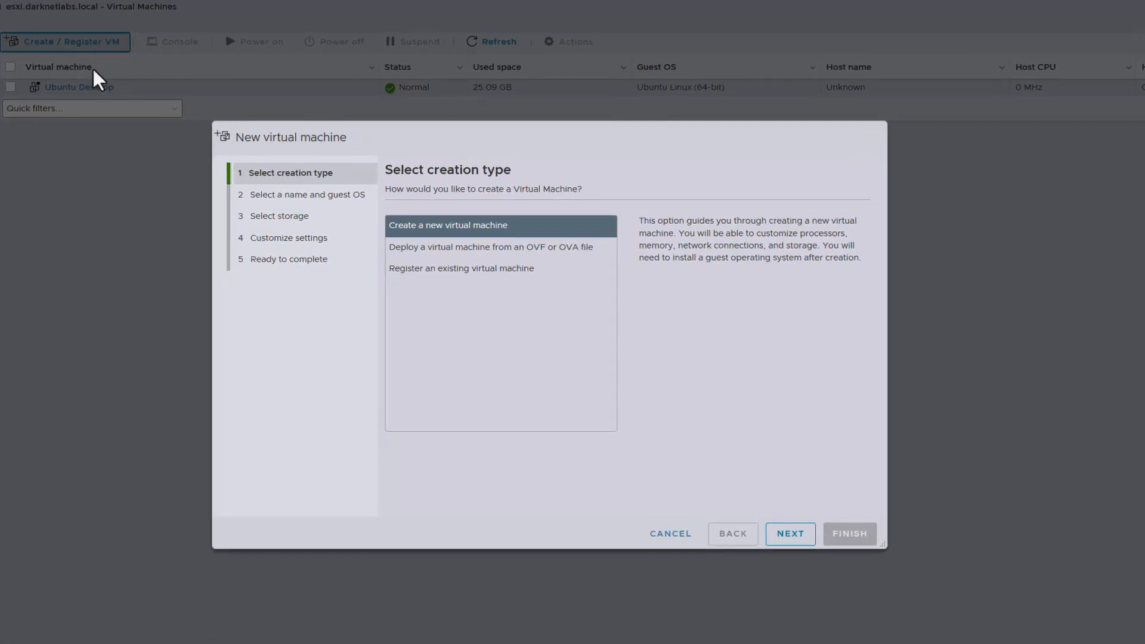
left_click(780, 513)
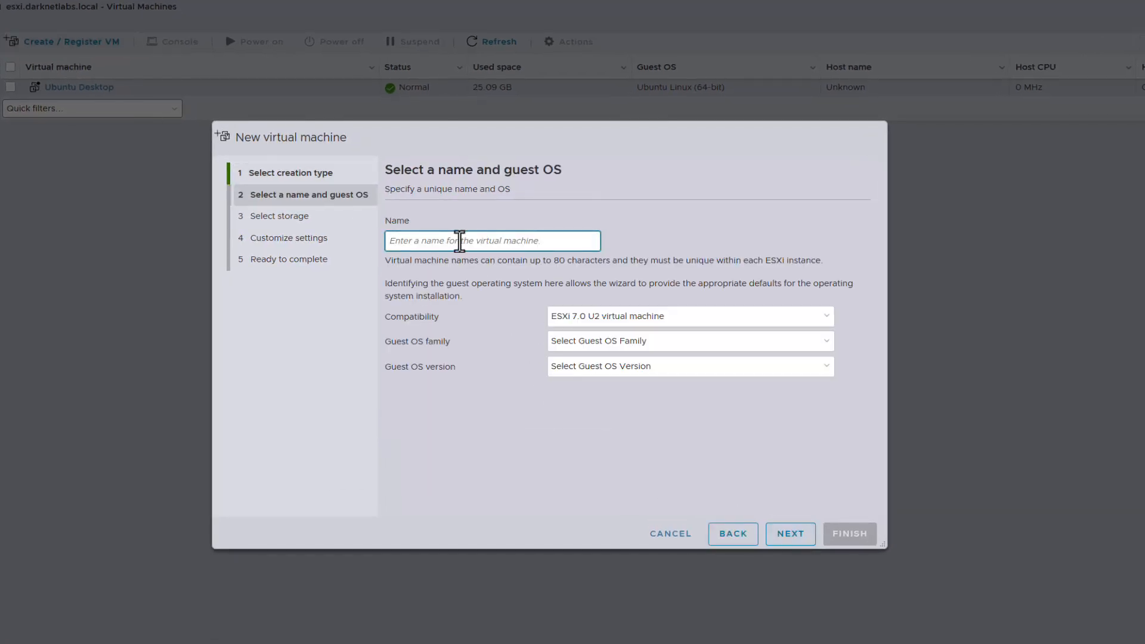
type("pfSense")
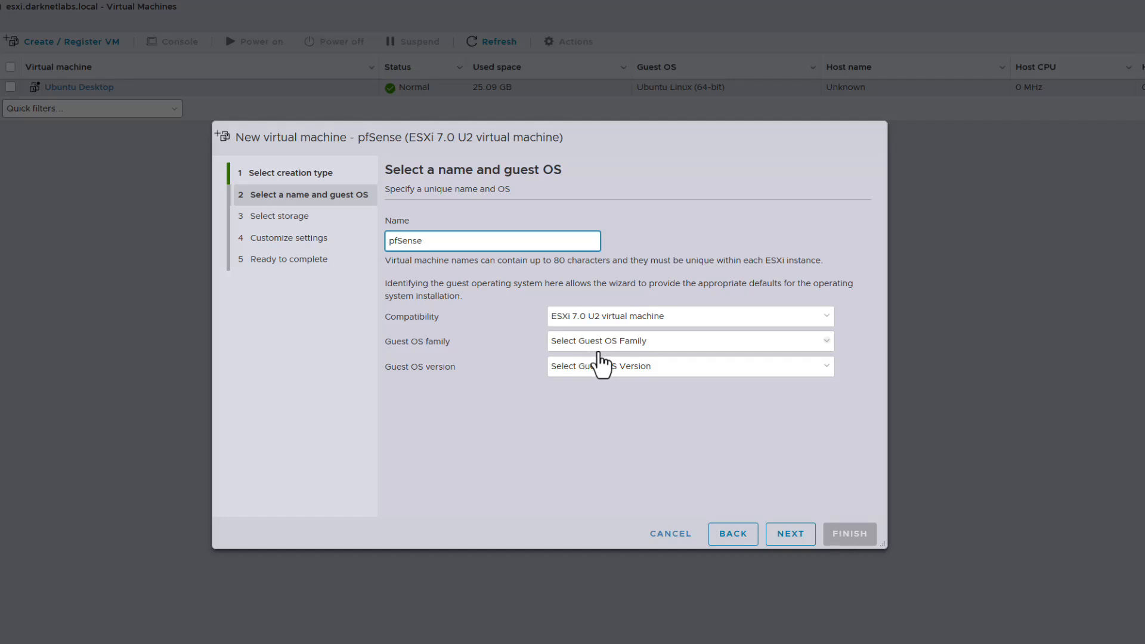
left_click(603, 345)
left_click(598, 378)
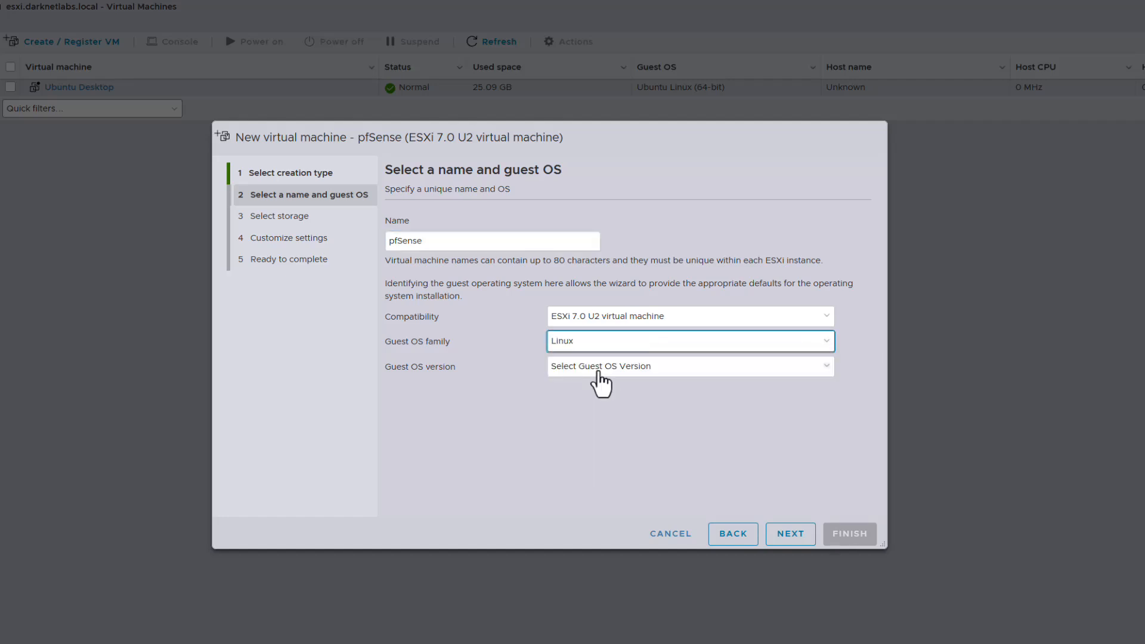
left_click(598, 372)
scroll(621, 306, "down", 10)
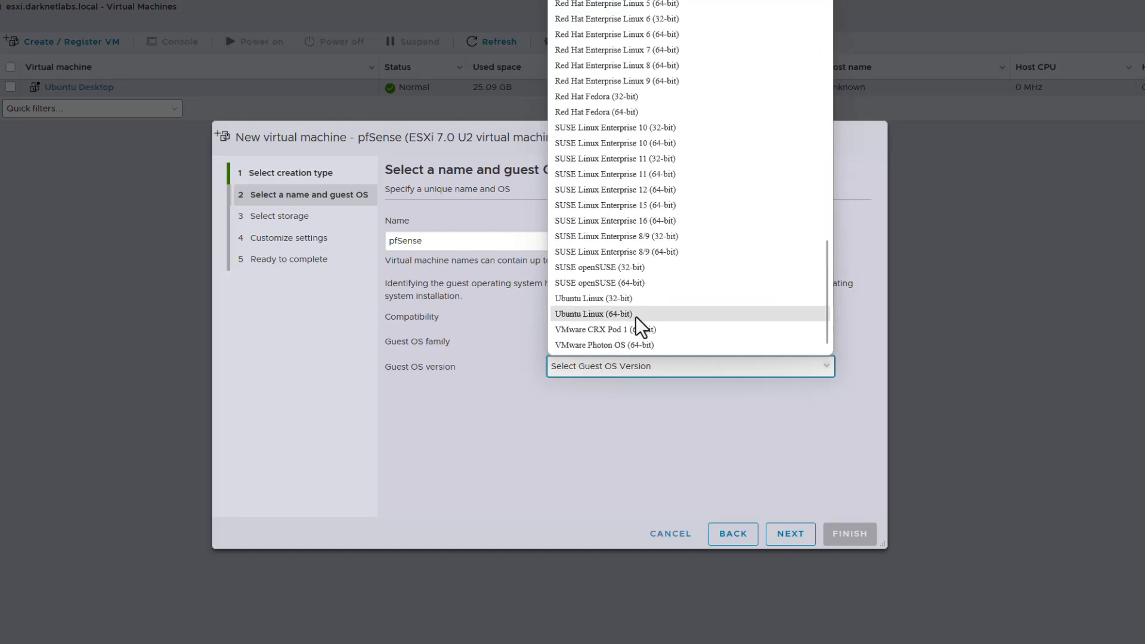
left_click(641, 327)
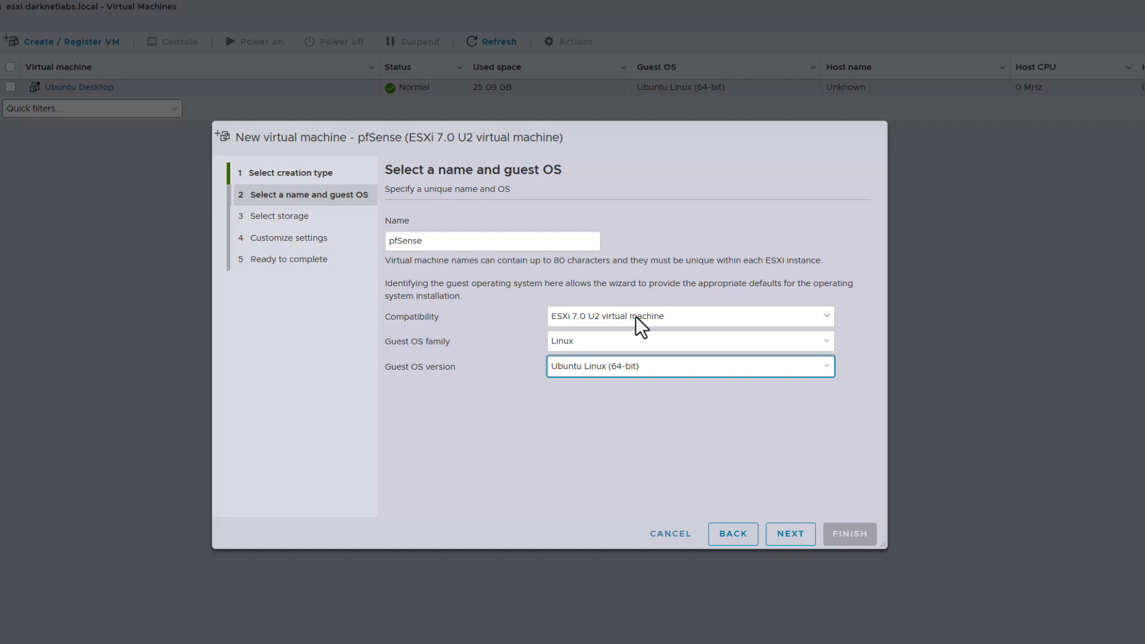
left_click(792, 544)
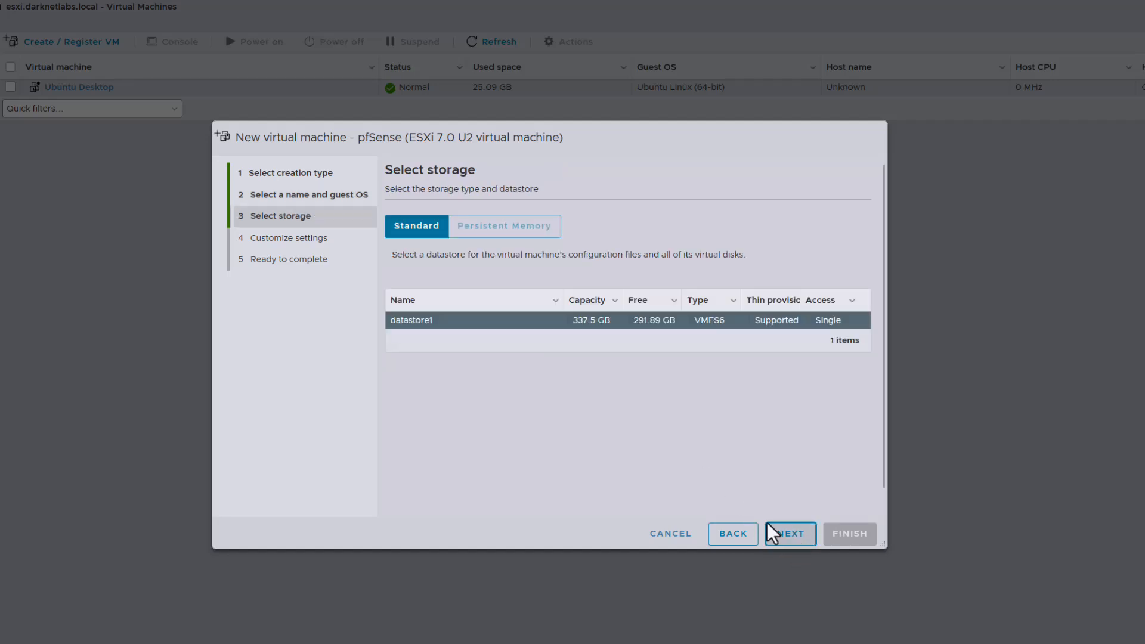
Keep datastore1 and enable hardware virtualization, IOMMU and CPU performance counters for the pfSense VM.
left_click(770, 527)
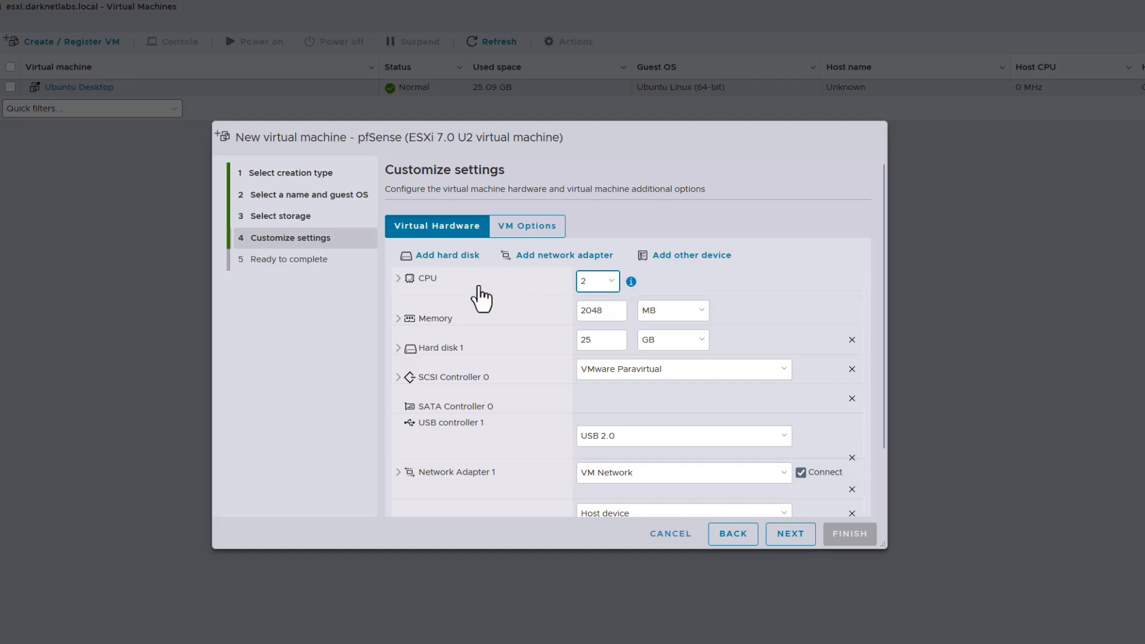
left_click(399, 279)
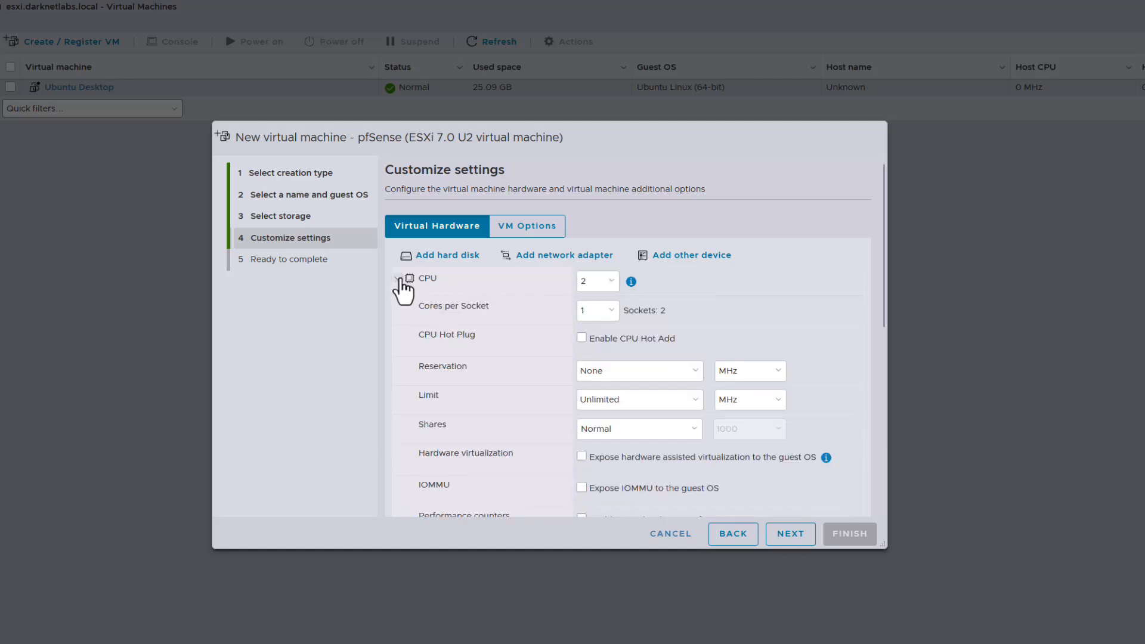
scroll(489, 417, "down", 1)
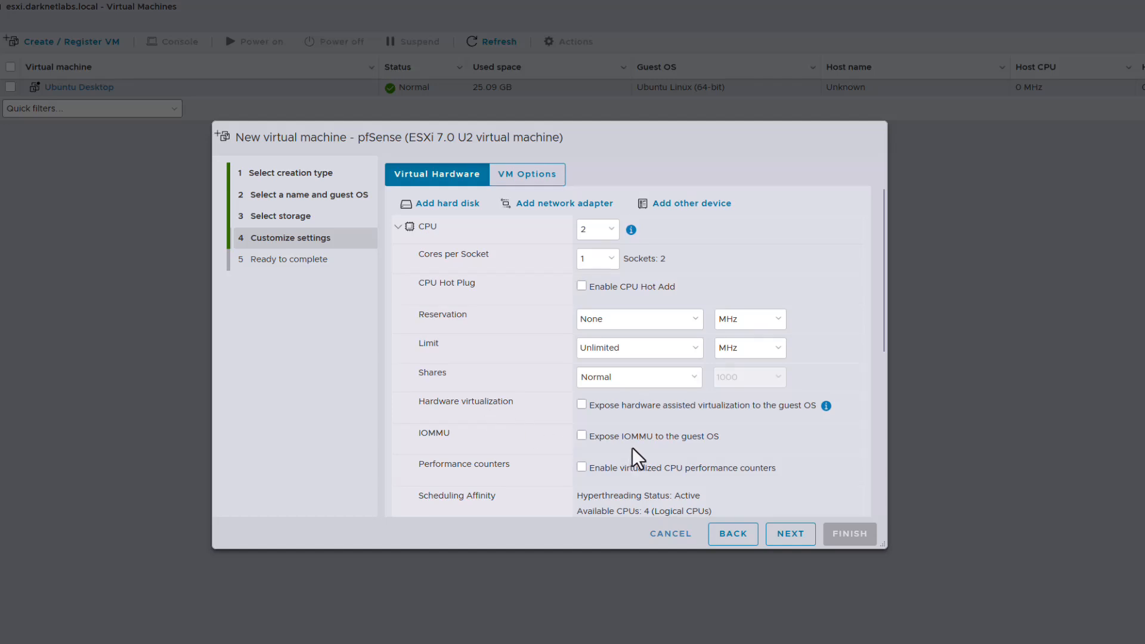
left_click(624, 405)
left_click(615, 436)
left_click(606, 468)
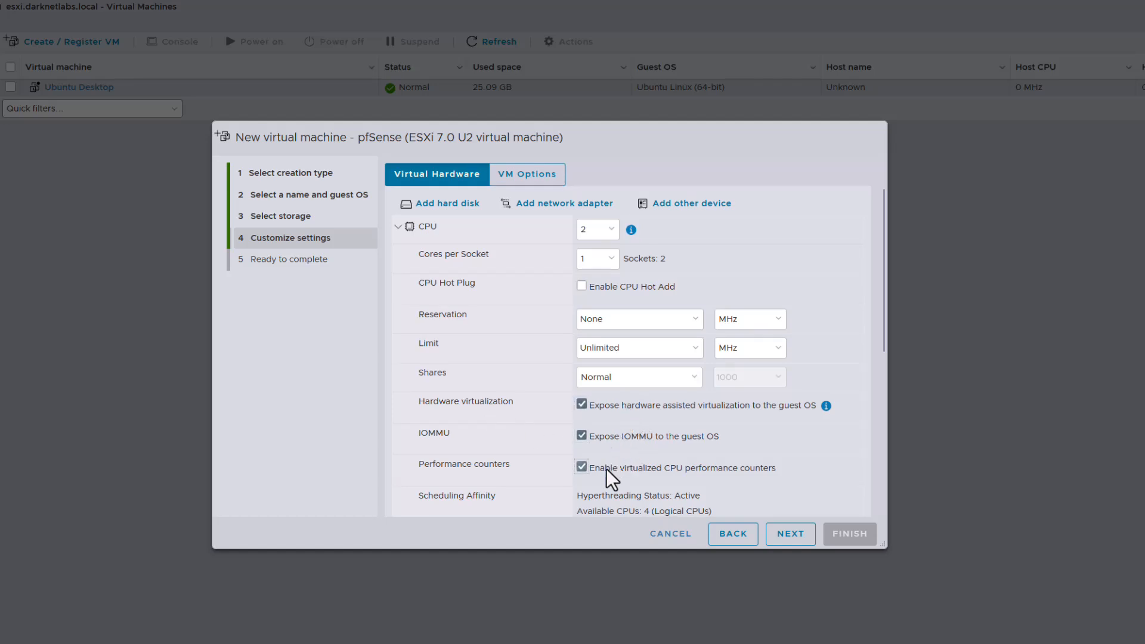
scroll(609, 471, "down", 4)
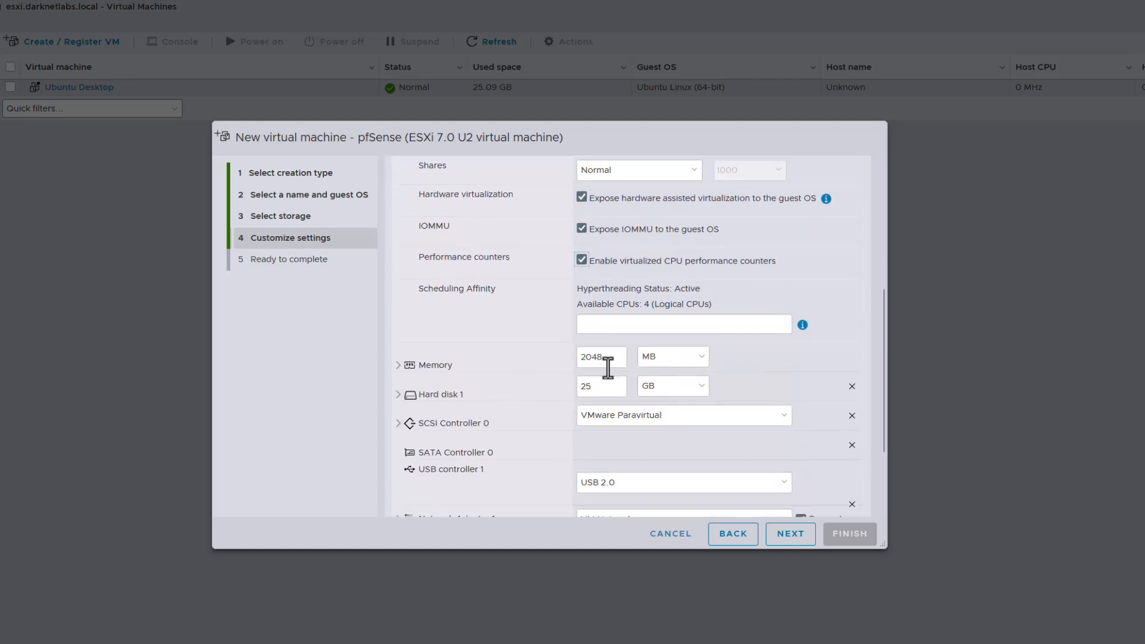
Set the VM's memory to 4 GB and Hard disk 1 to 60 GB.
left_click(676, 364)
left_click(664, 393)
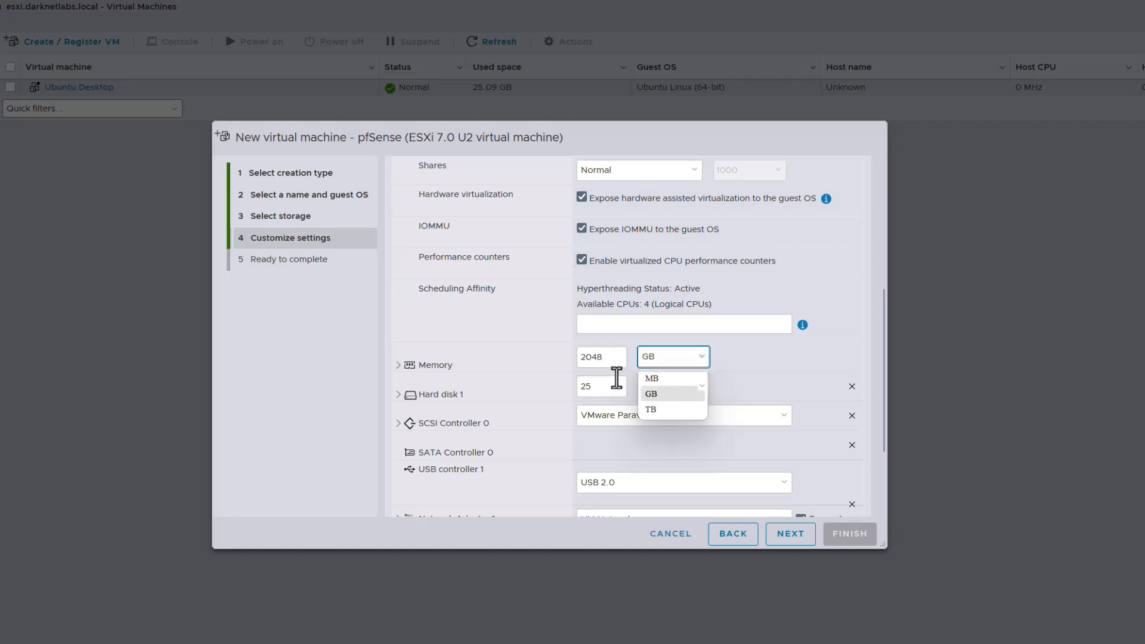
left_click(594, 358)
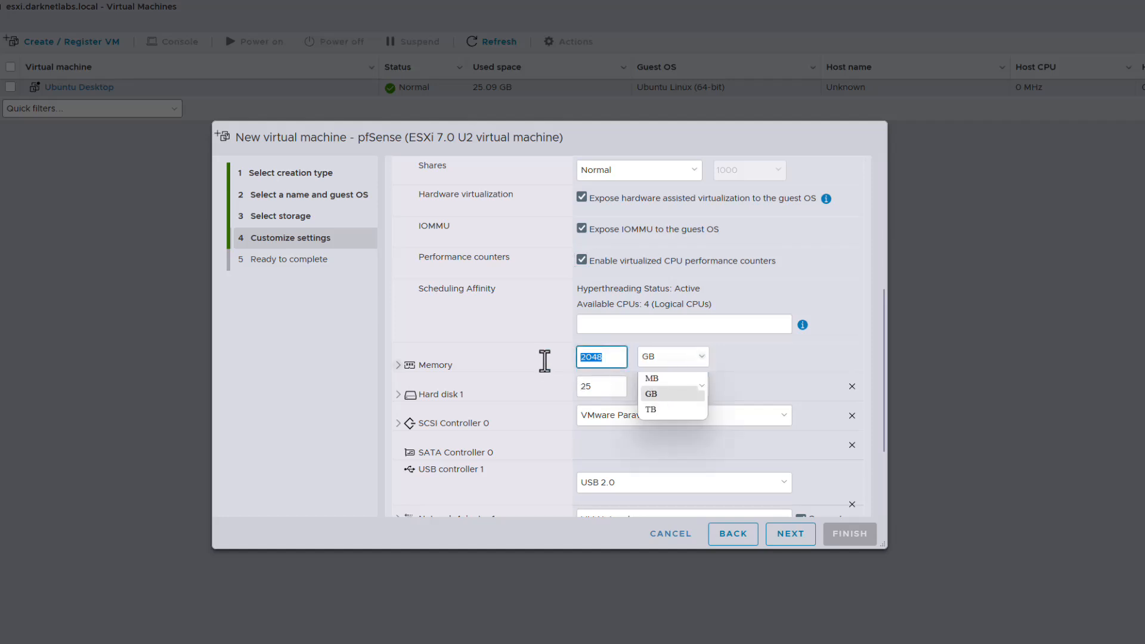
key("BackSpace")
key("BackSpace")
key("BackSpace")
key("BackSpace")
type("4")
left_click(597, 389)
double_click(596, 388)
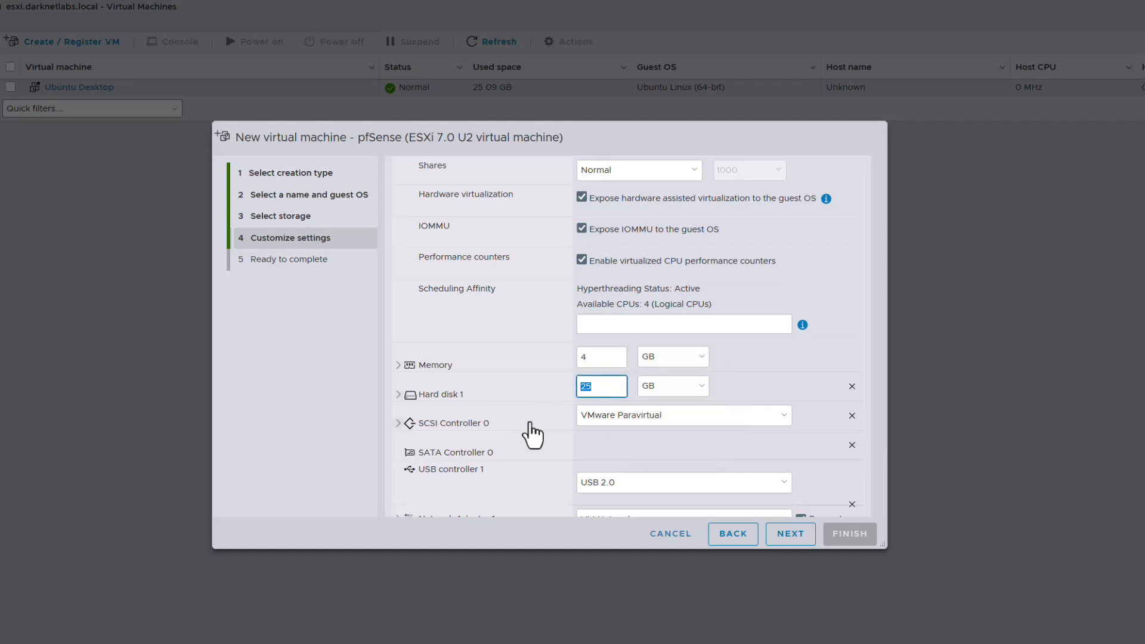
type("60")
scroll(504, 455, "down", 3)
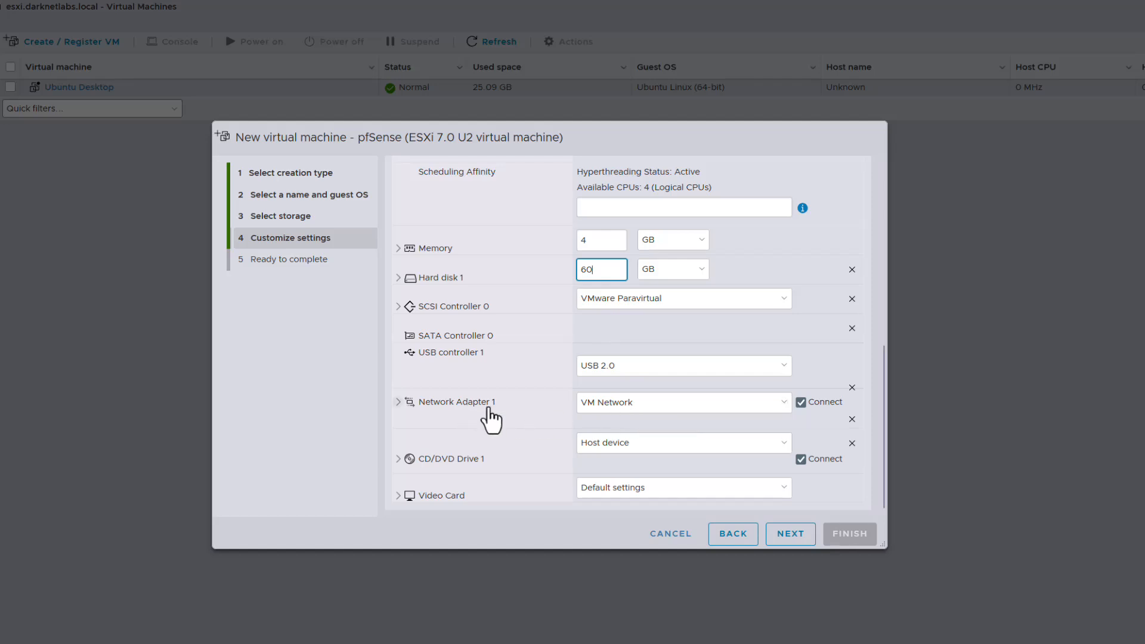
scroll(486, 346, "up", 5)
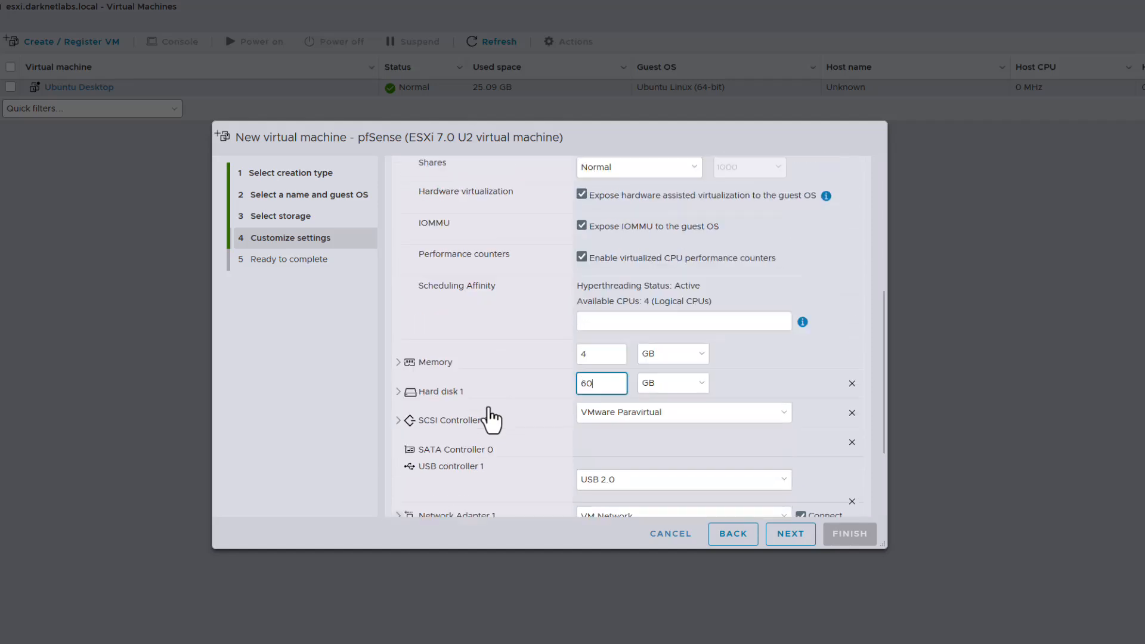
Add a second network adapter on VM Network, then remove the extra adapter again.
left_click(556, 192)
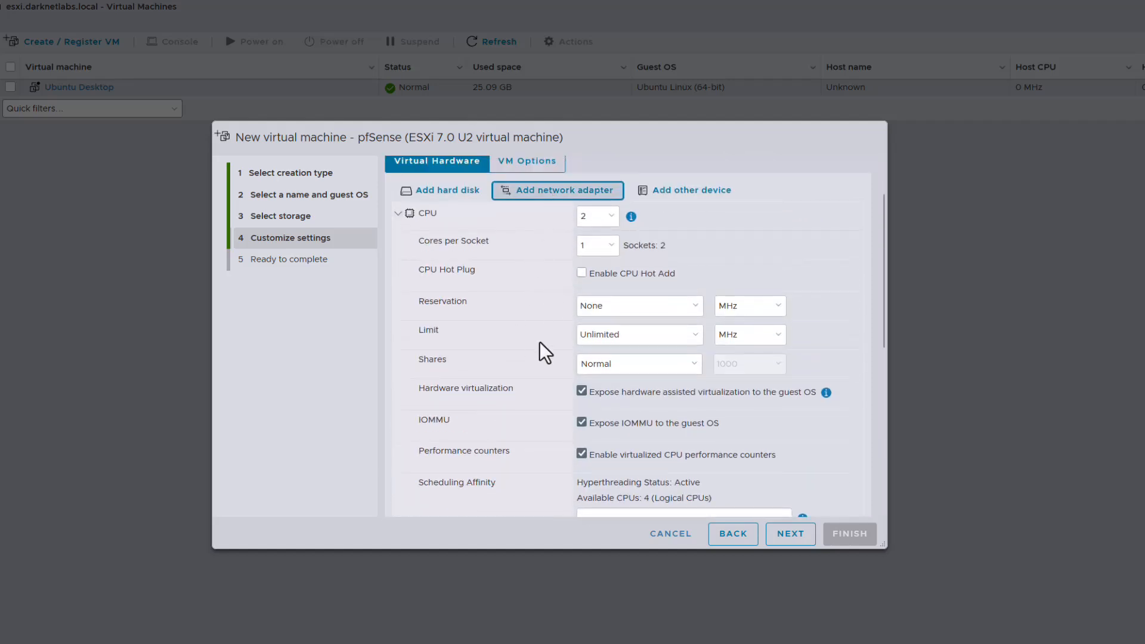
scroll(540, 363, "down", 2)
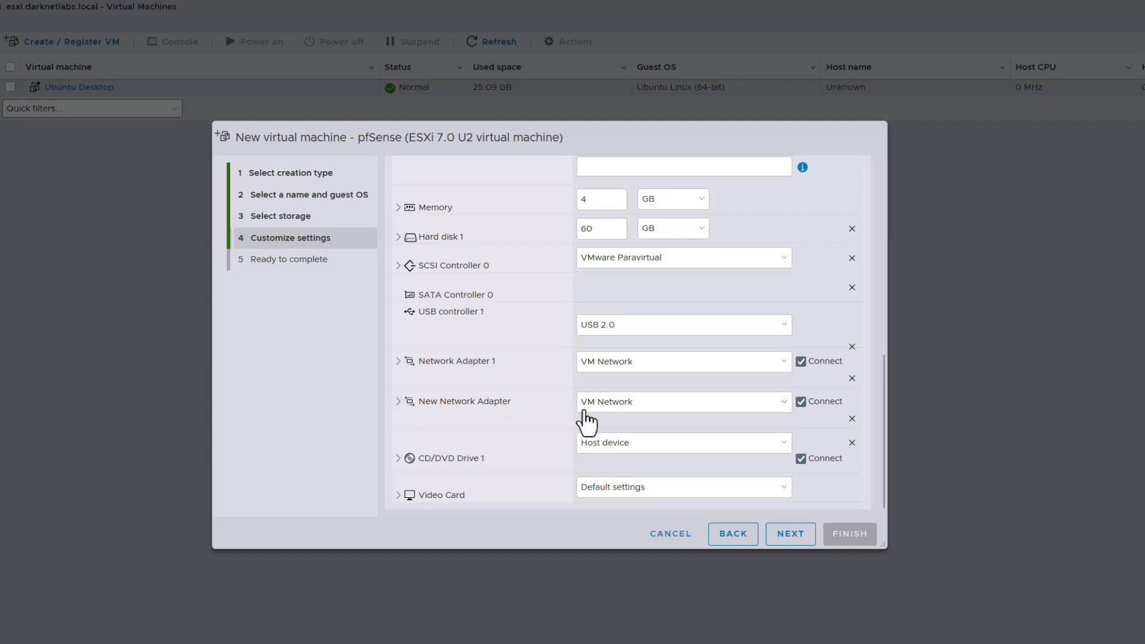
left_click(610, 412)
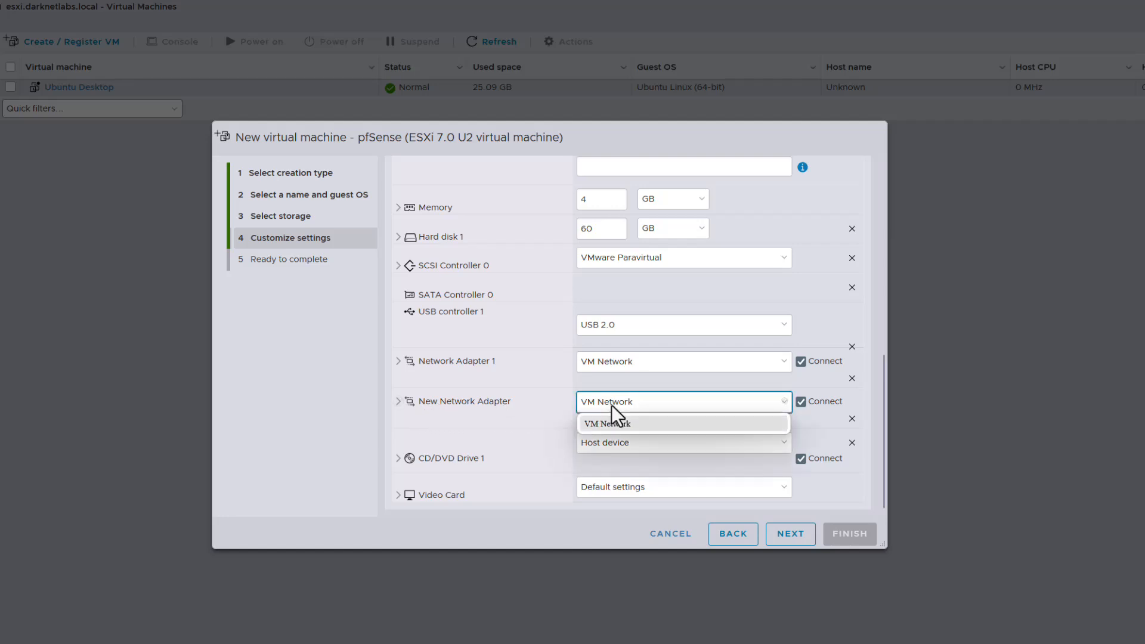
left_click(537, 424)
left_click(668, 403)
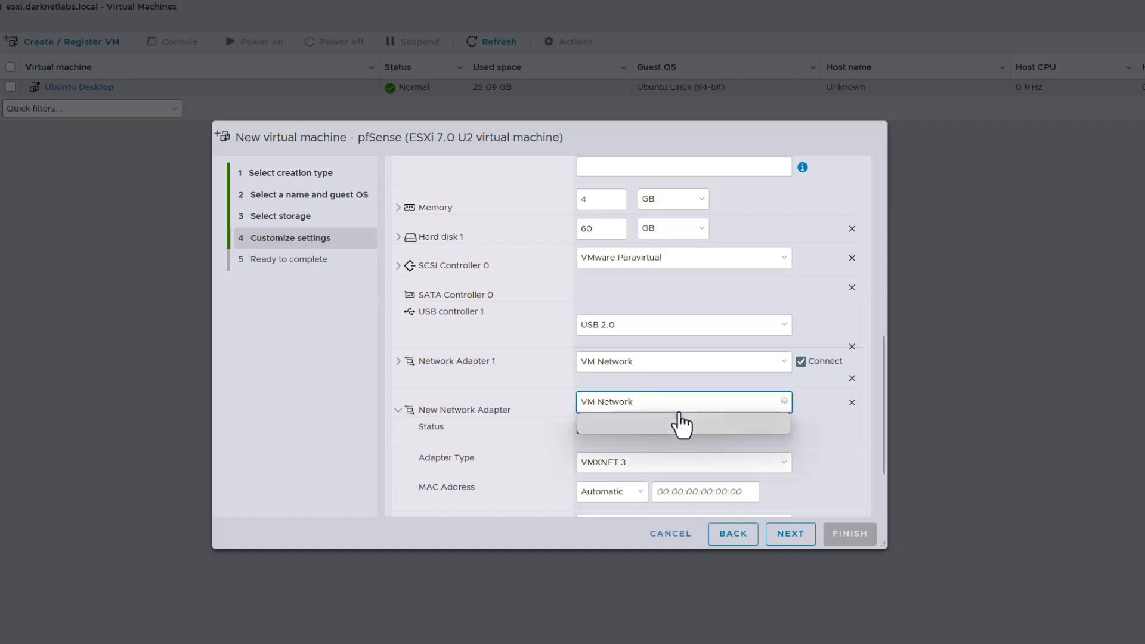
left_click(680, 421)
left_click(399, 418)
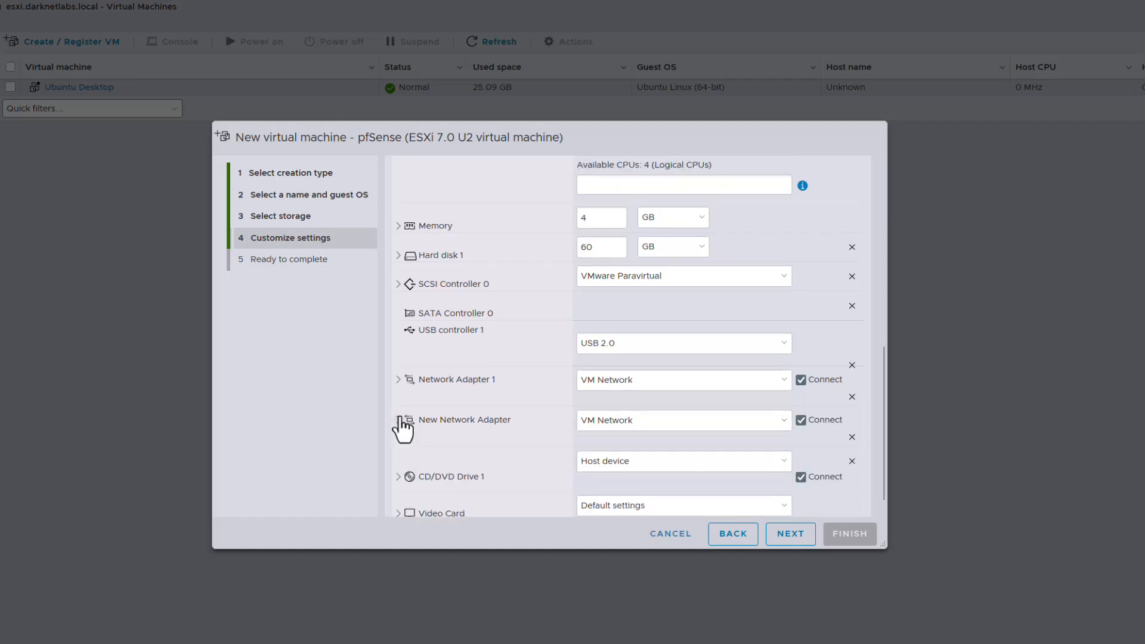
left_click(701, 421)
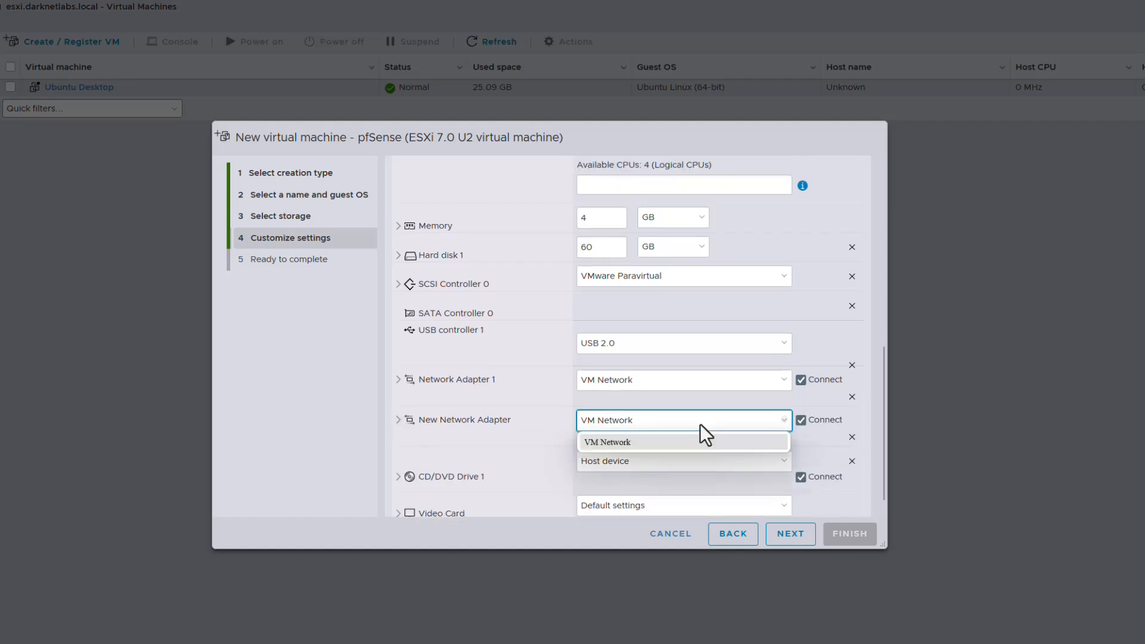
left_click(701, 426)
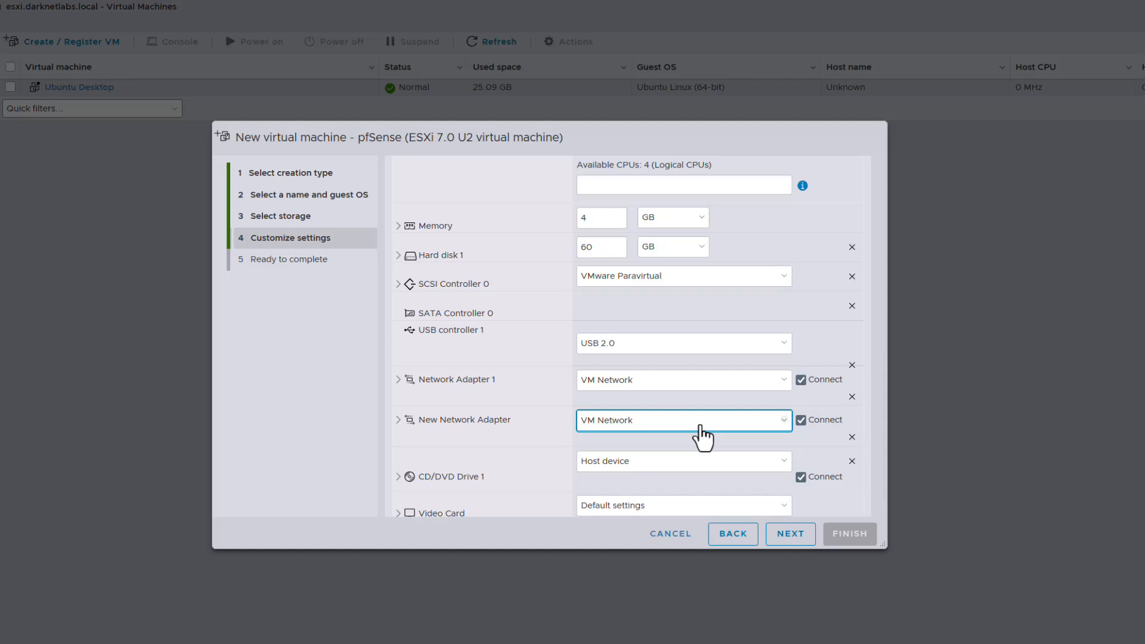
left_click(852, 437)
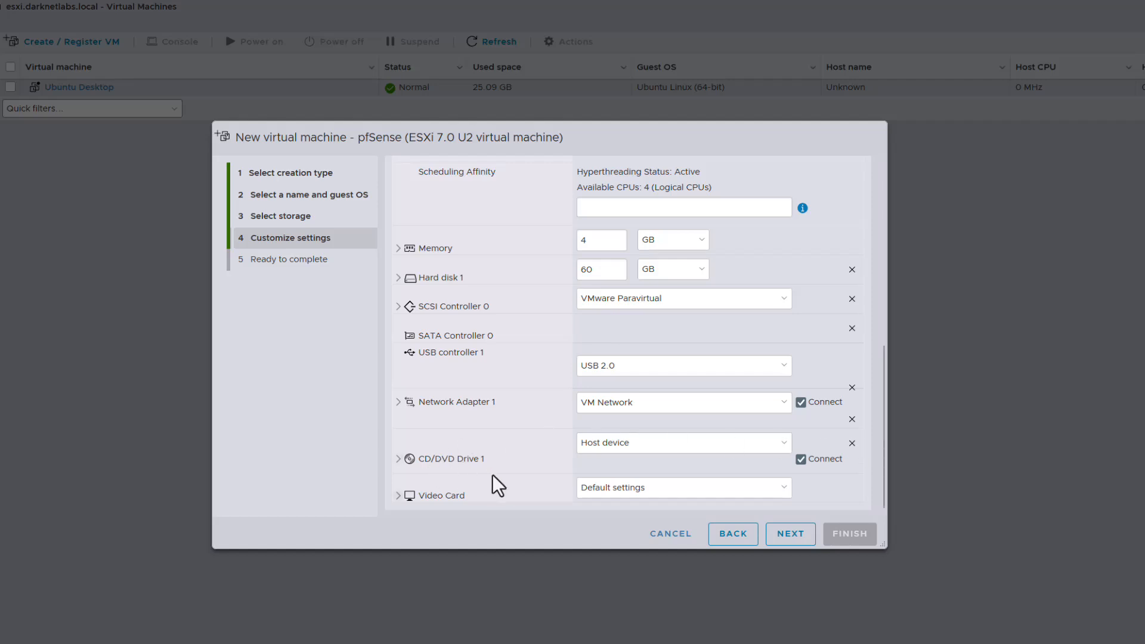
Set CD/DVD Drive 1 to the netgate-installer ISO from datastore1's ISO Images folder.
left_click(665, 448)
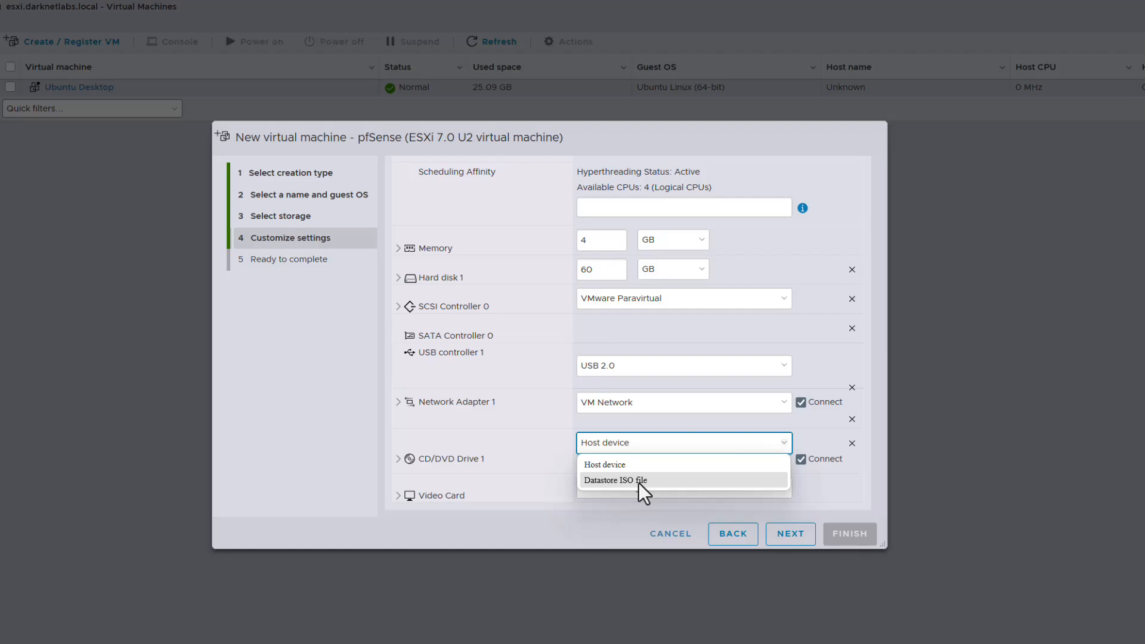
left_click(639, 480)
left_click(488, 260)
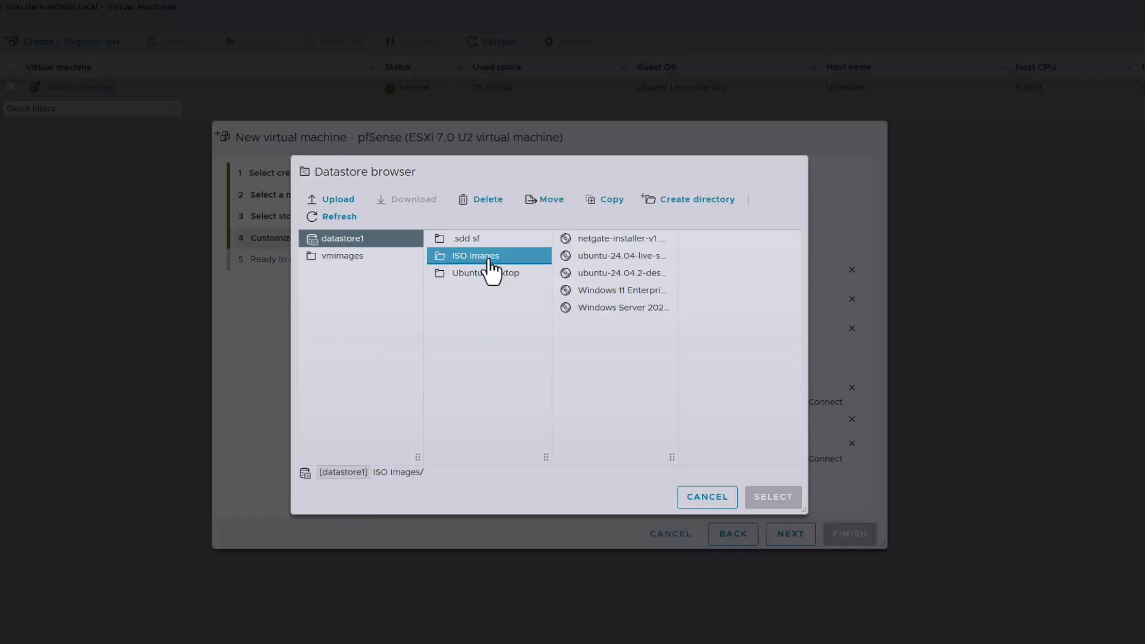
left_click(598, 241)
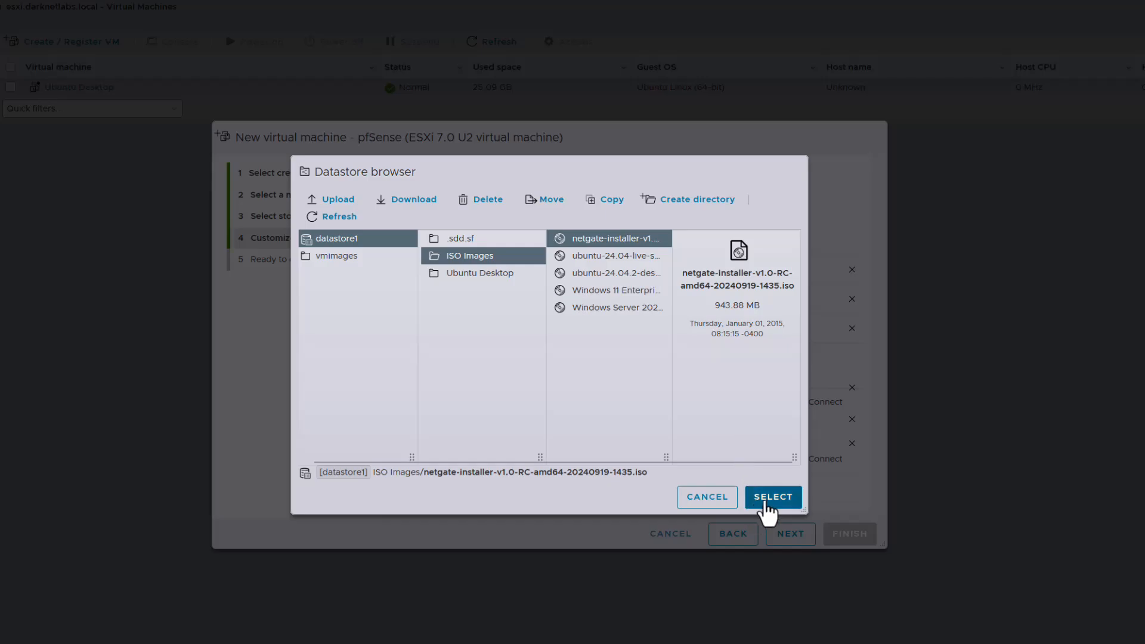
left_click(770, 497)
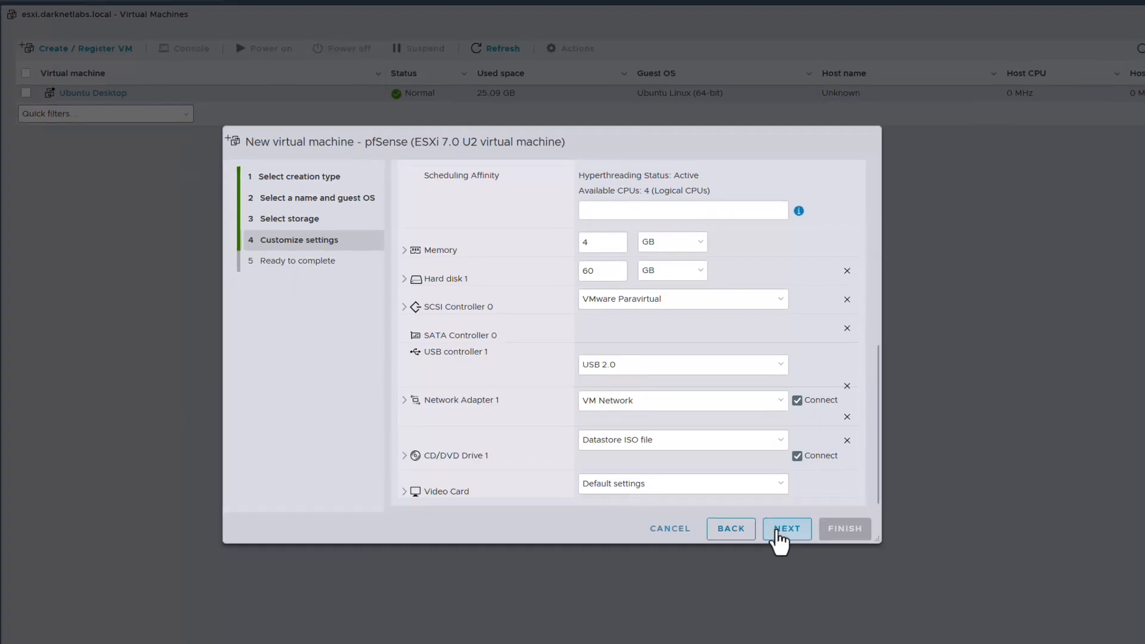
left_click(781, 530)
Finish creating the pfSense VM and add a network adapter on Port Group 1.
left_click(812, 499)
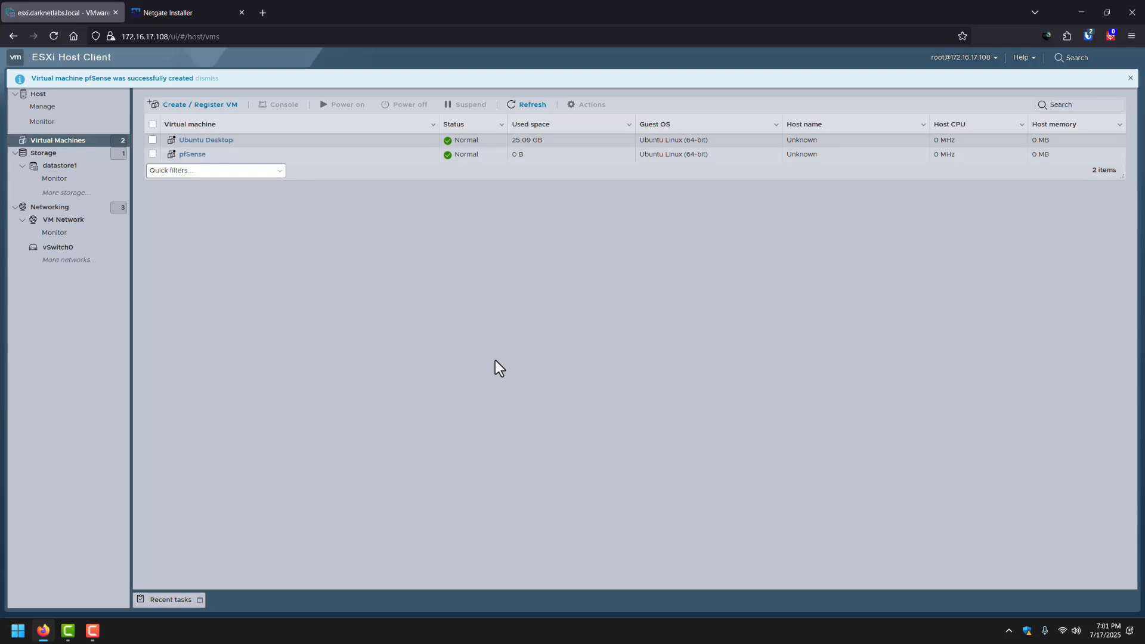
left_click(194, 154)
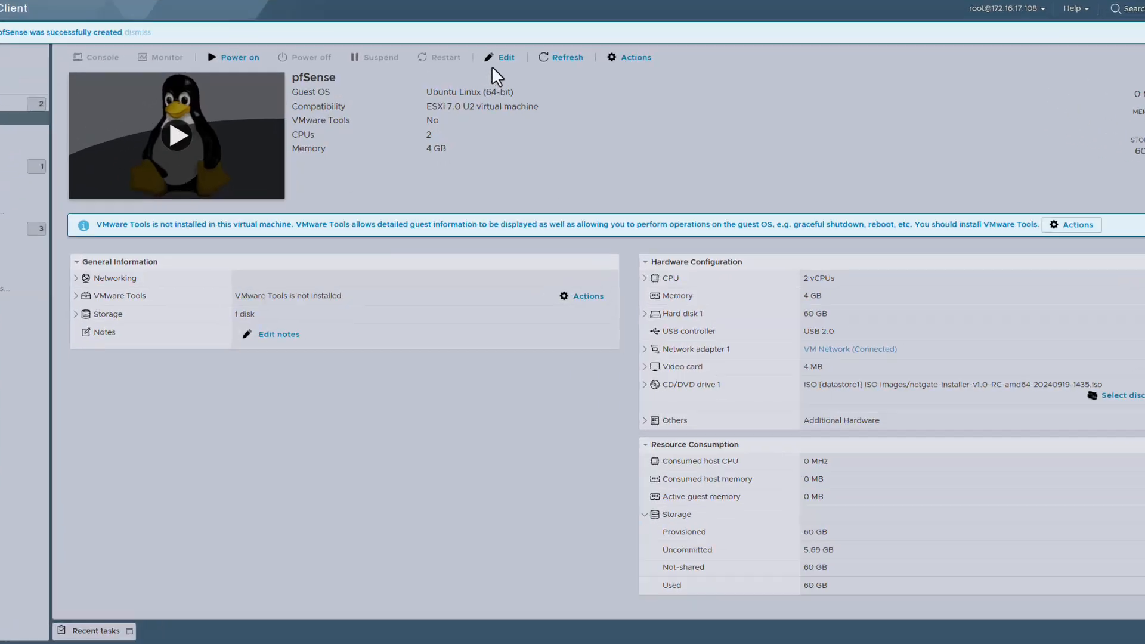
left_click(522, 100)
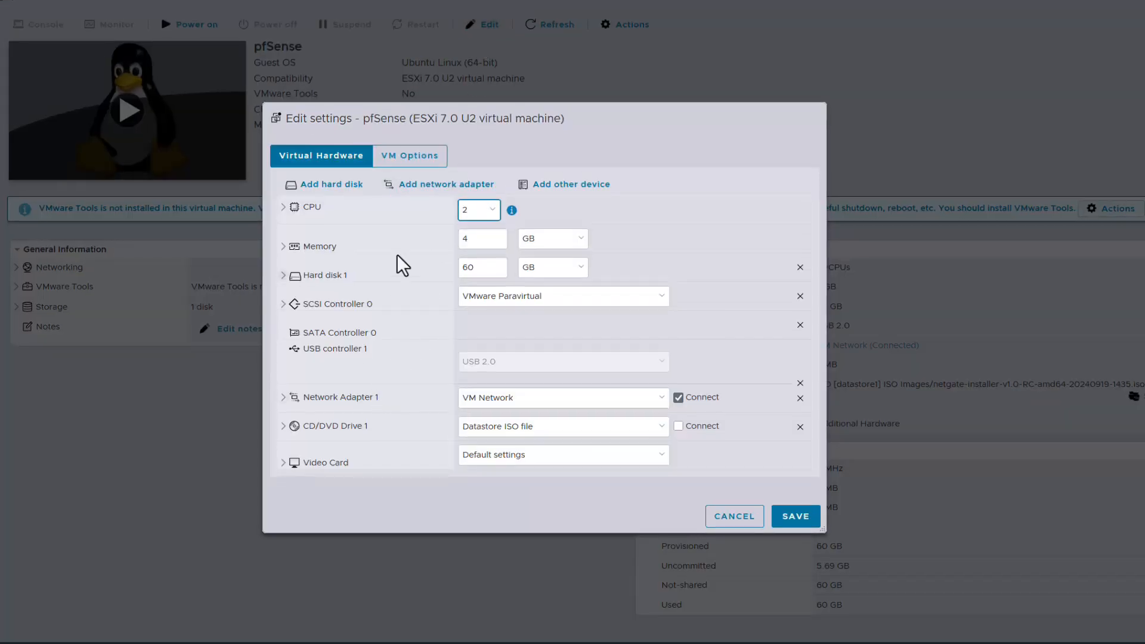
left_click(440, 186)
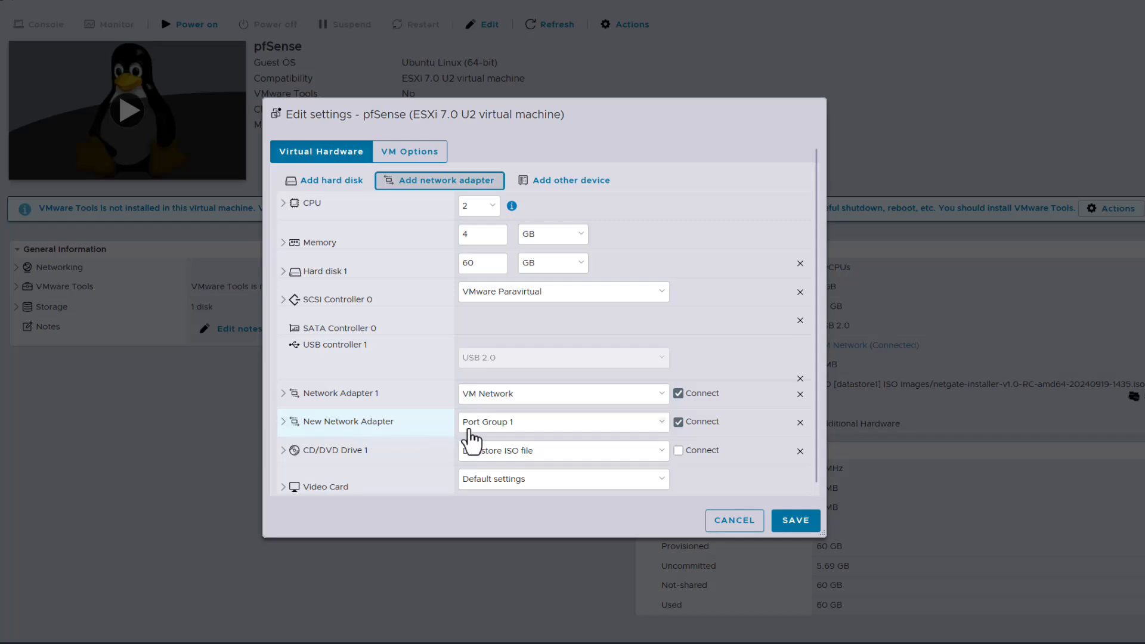
left_click(495, 424)
left_click(501, 447)
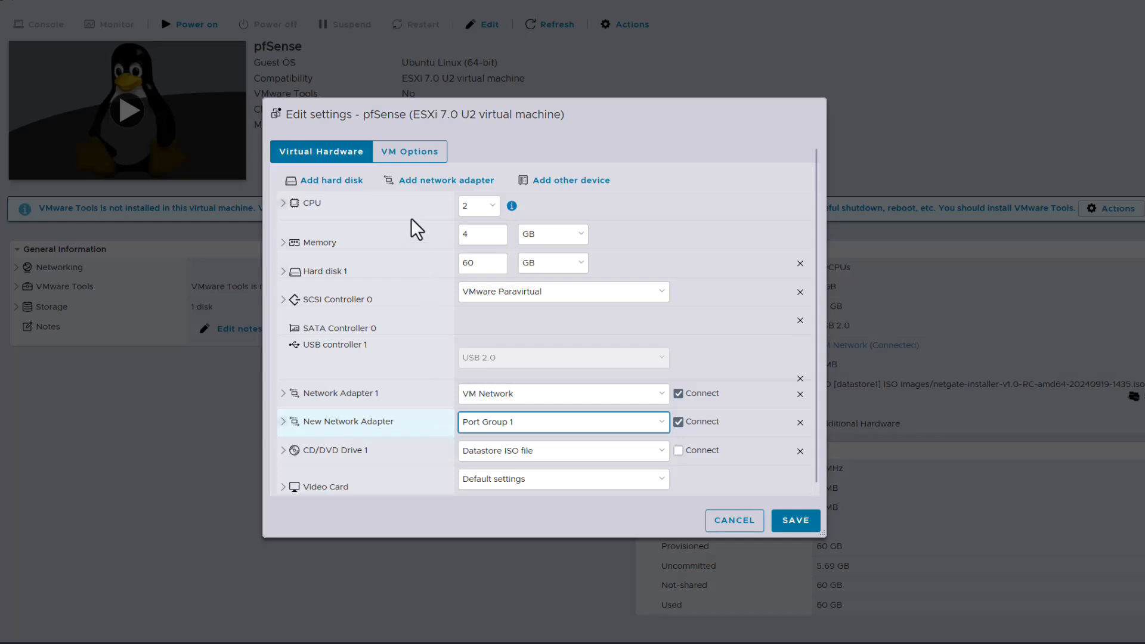
Add a second network adapter on Port Group 2 and save the VM settings.
left_click(441, 182)
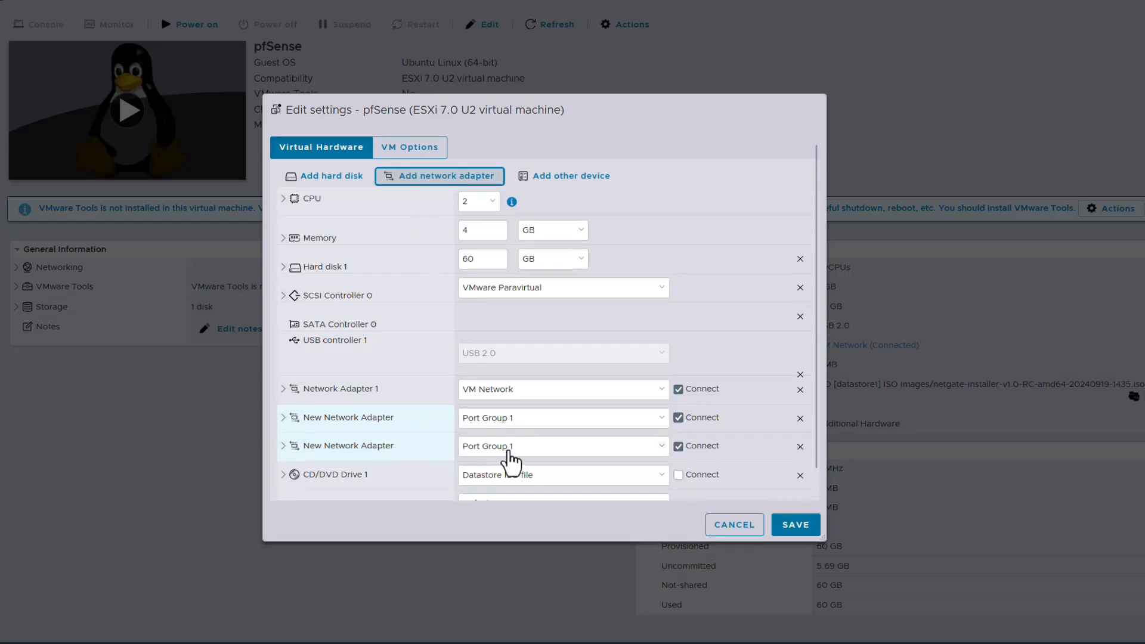
left_click(508, 448)
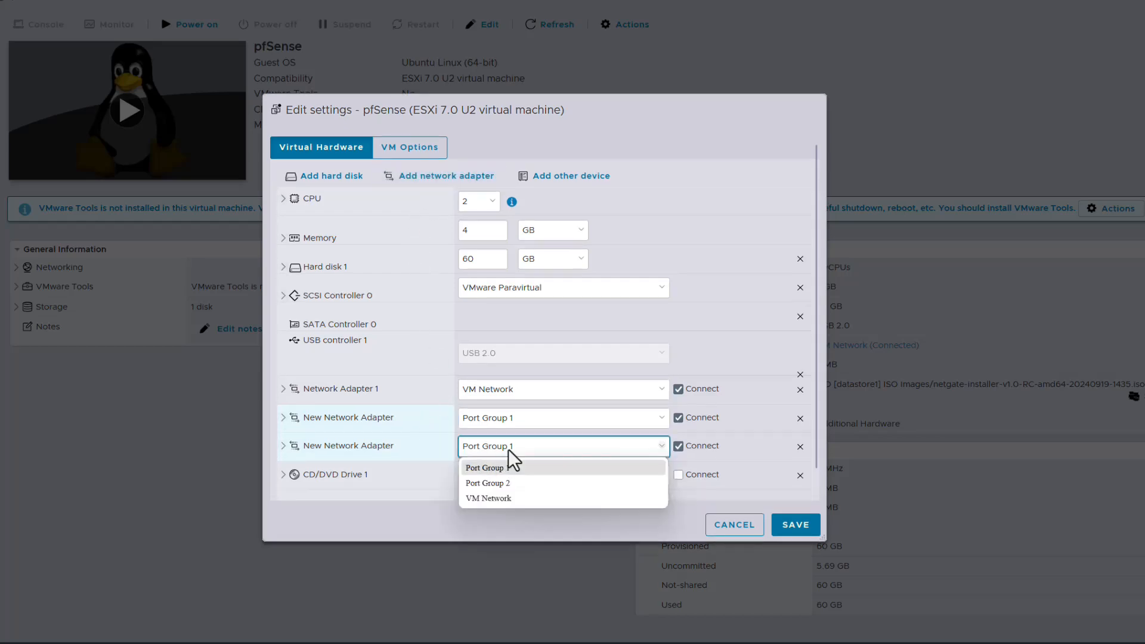
left_click(506, 483)
scroll(492, 486, "down", 1)
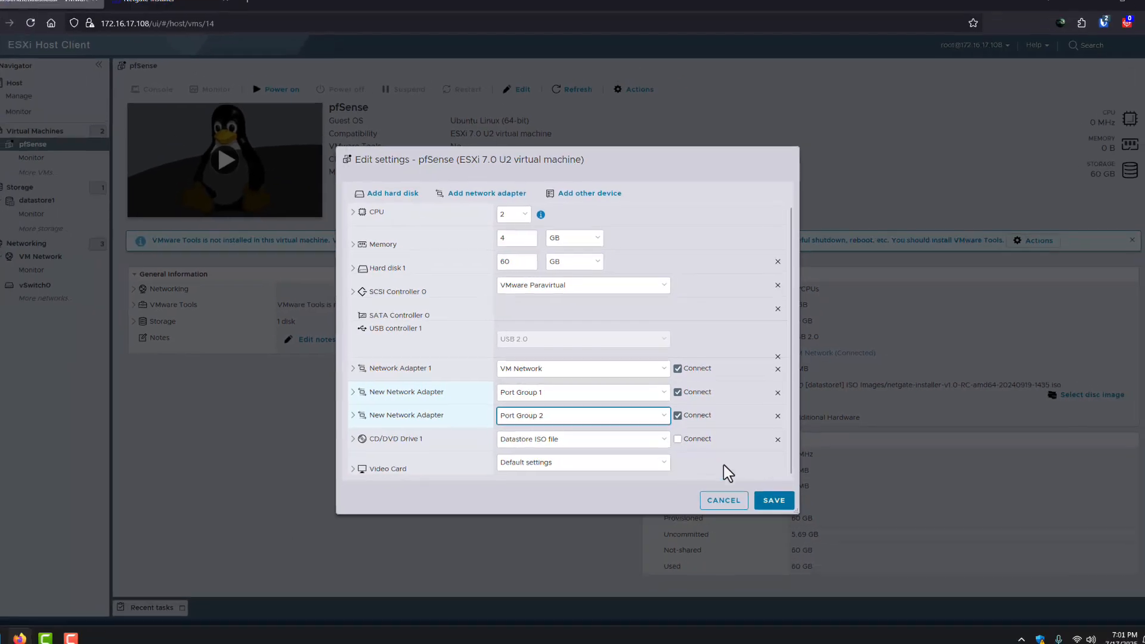
left_click(798, 528)
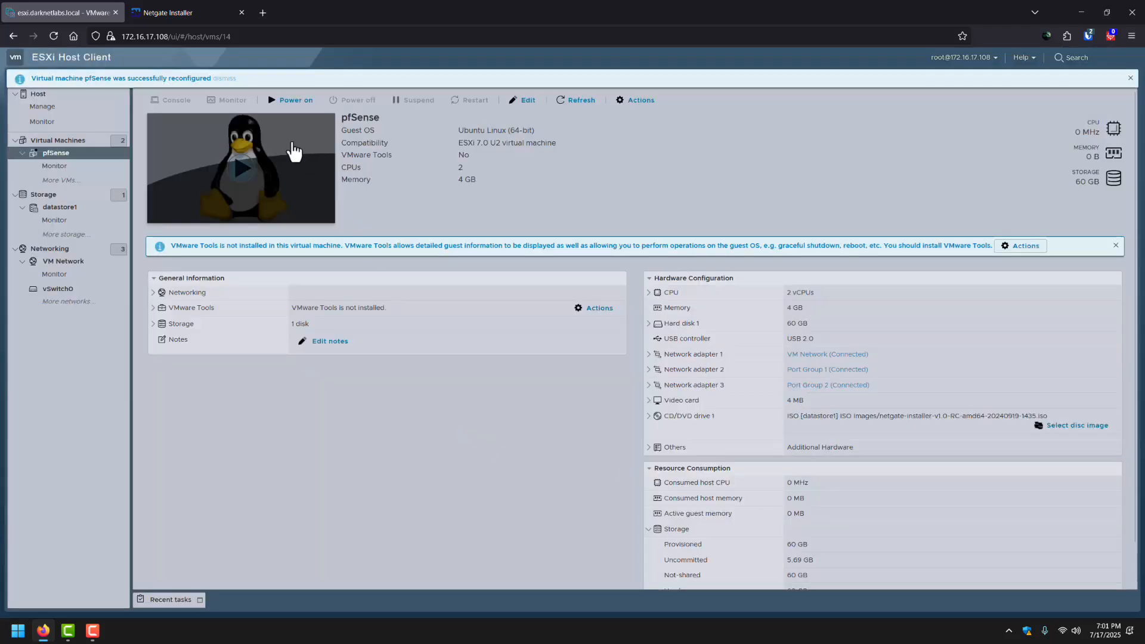
Power on pfSense, open its console, and accept the installer's opening notices.
left_click(297, 101)
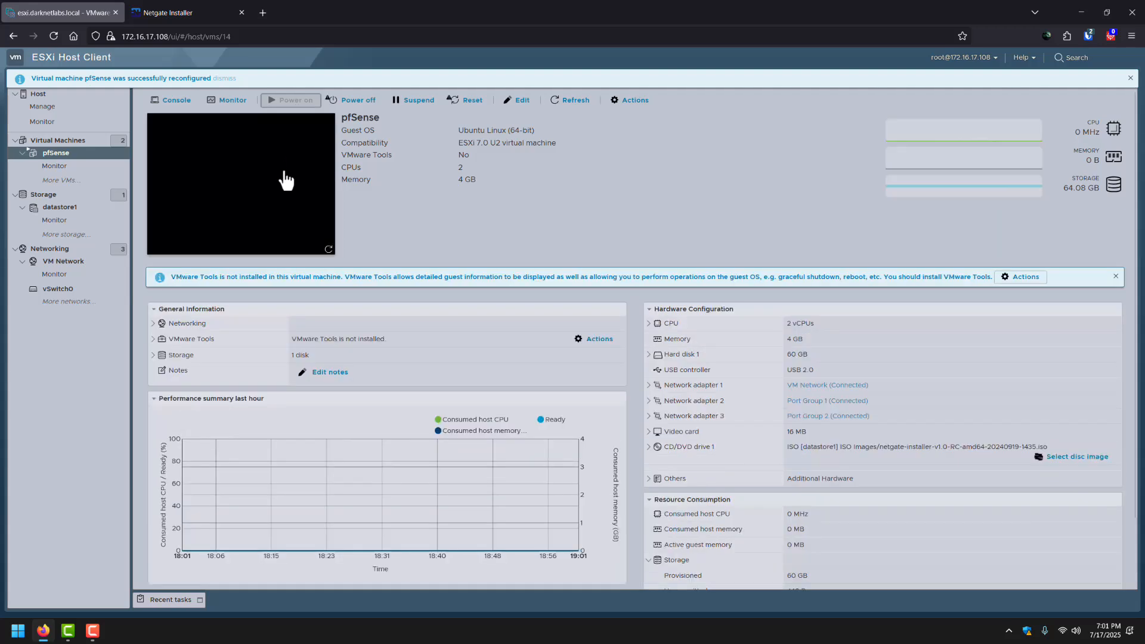
left_click(274, 192)
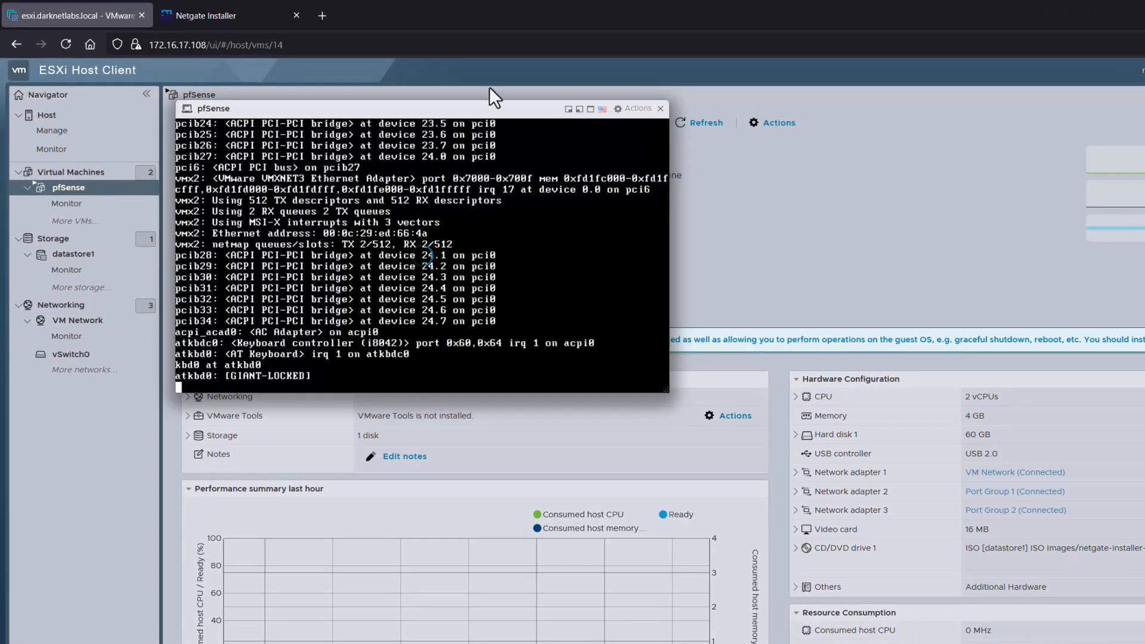
left_click_drag(466, 109, 544, 175)
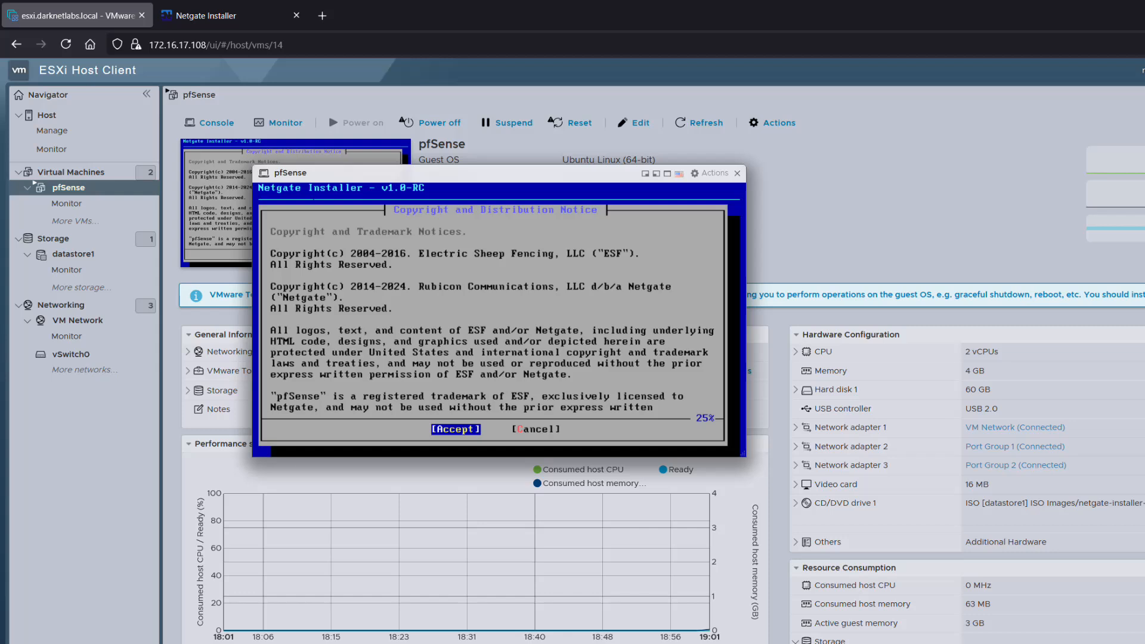
key("Return")
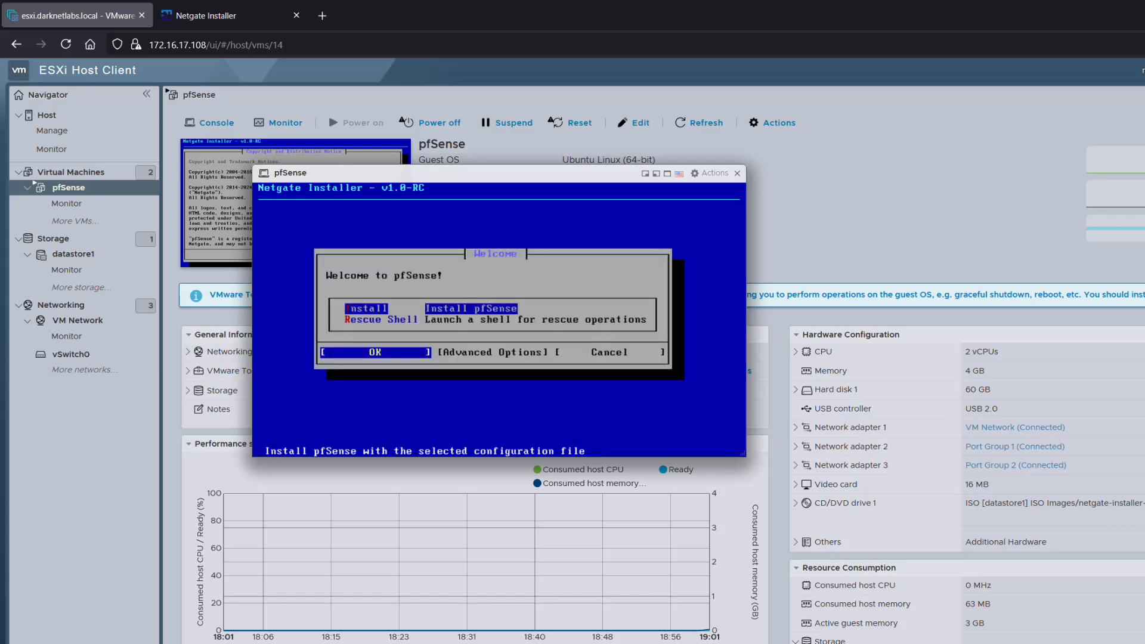
key("Return")
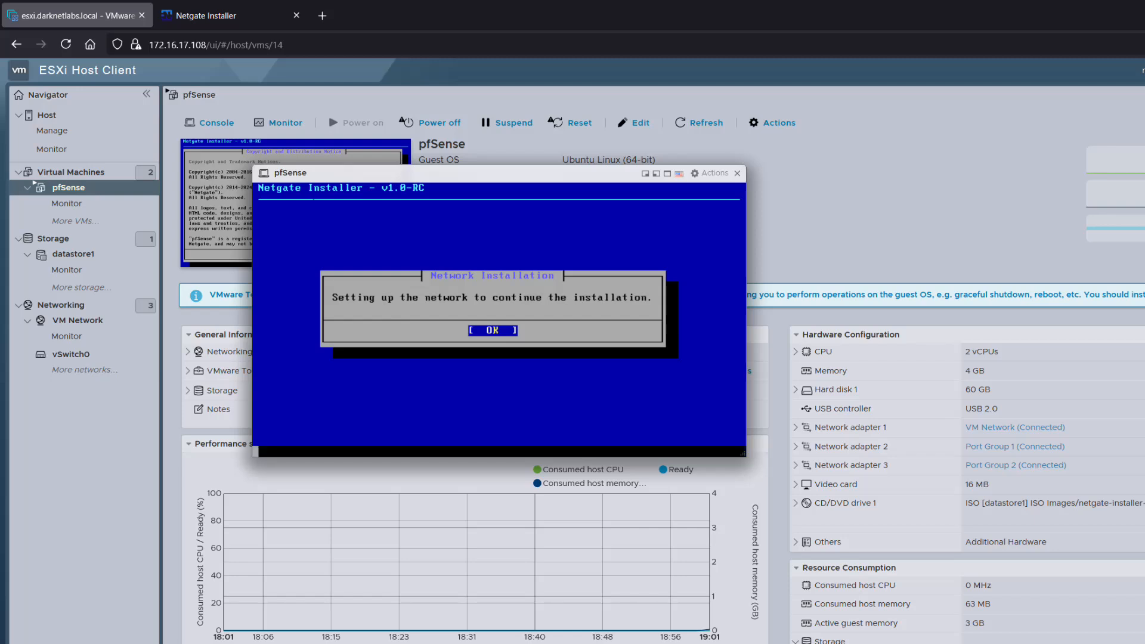
key("Return")
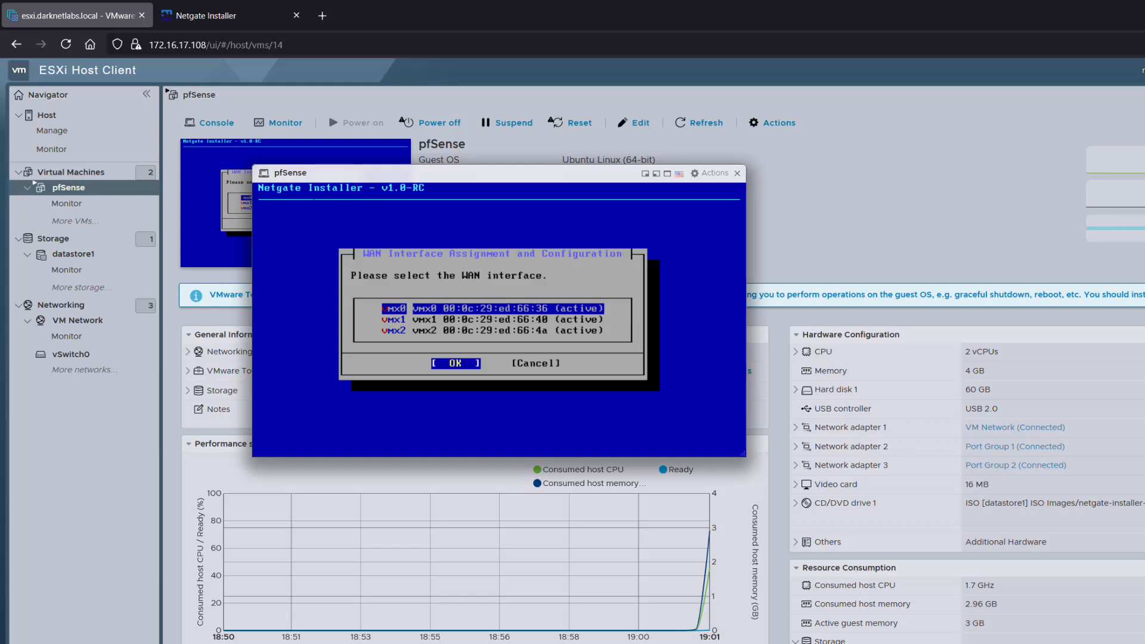
Assign vmx0 as WAN with DHCP and vmx1 as static LAN, then choose Install pfSense CE.
key("Return")
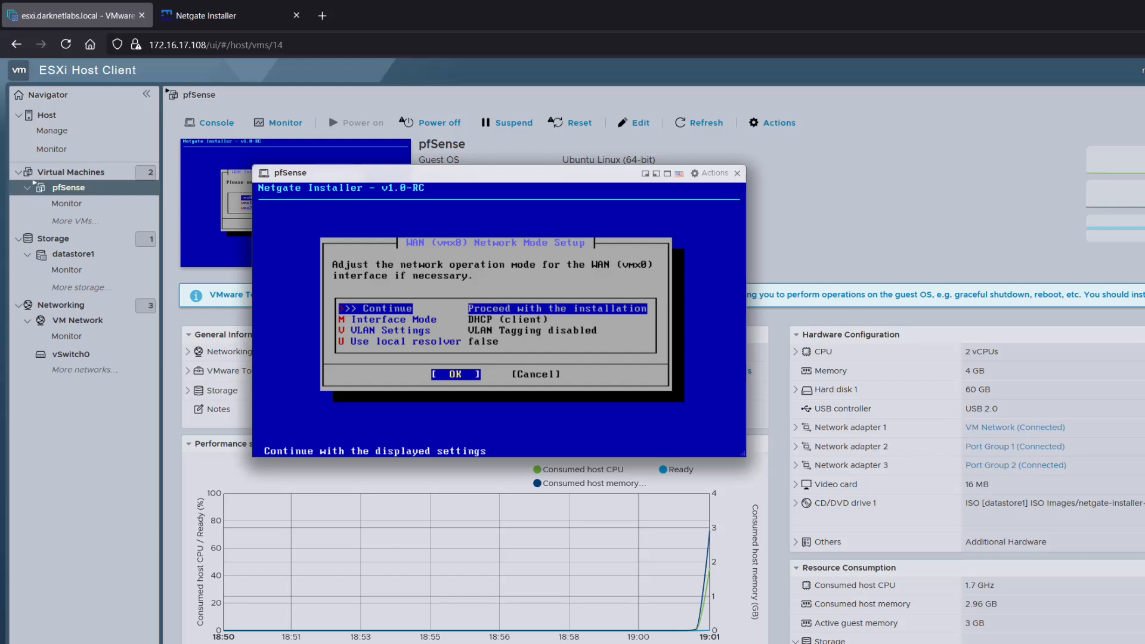
key("Return")
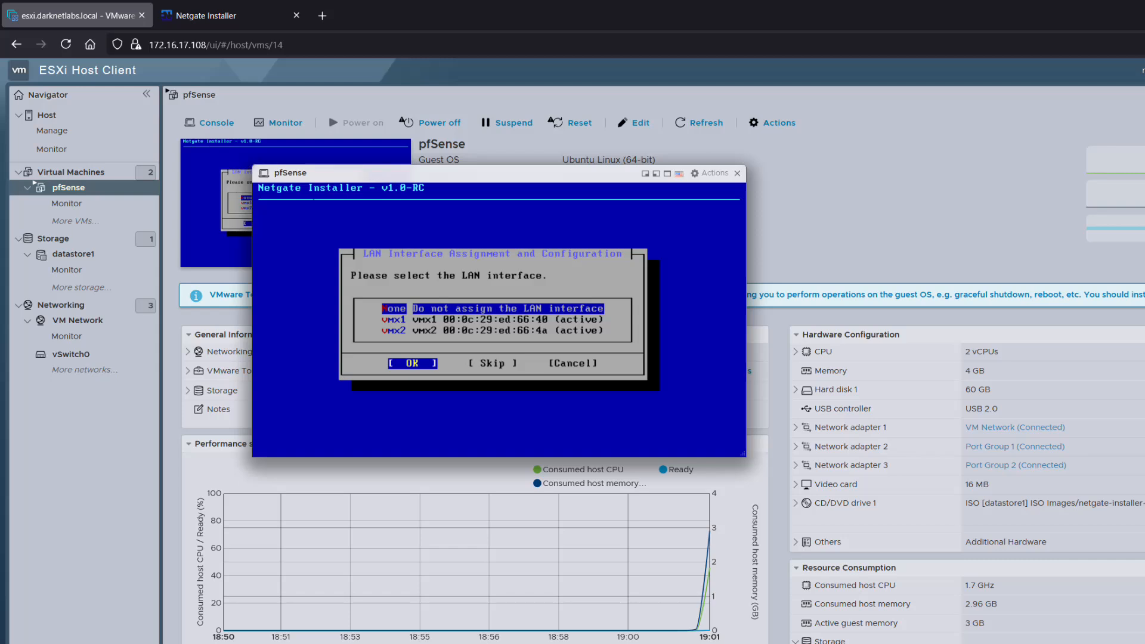
key("Down")
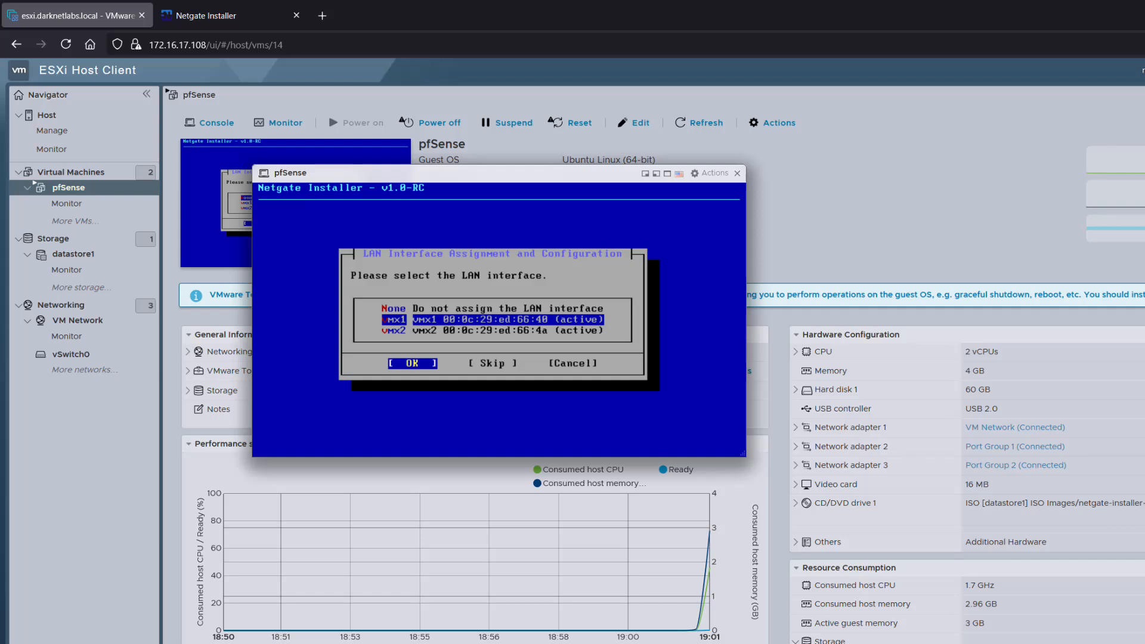
key("Return")
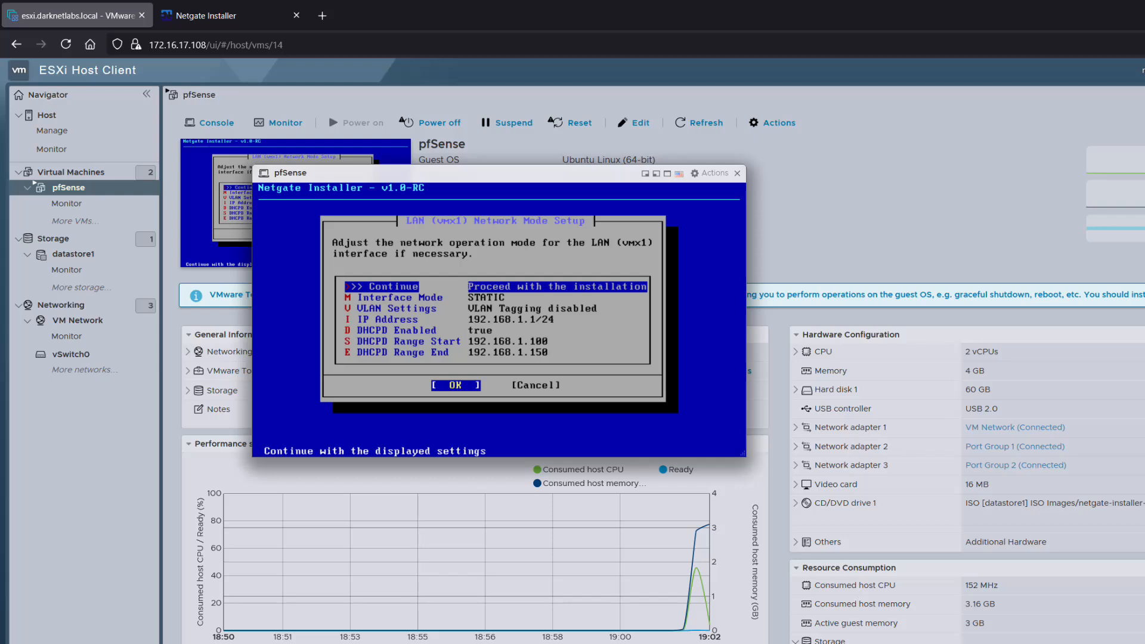
key("Return")
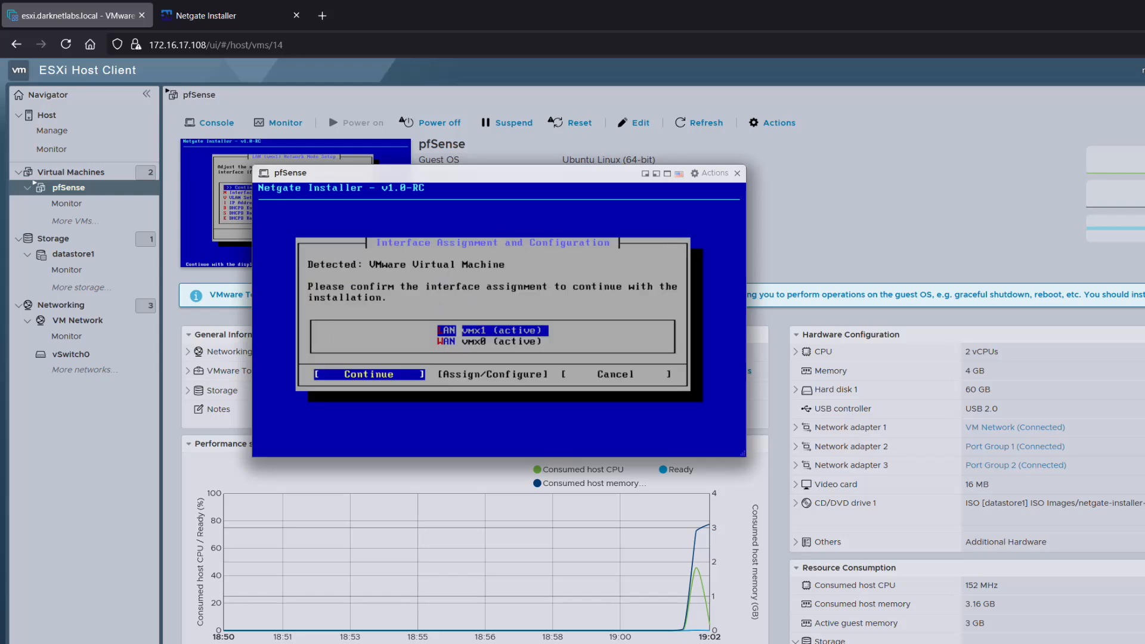
key("Return")
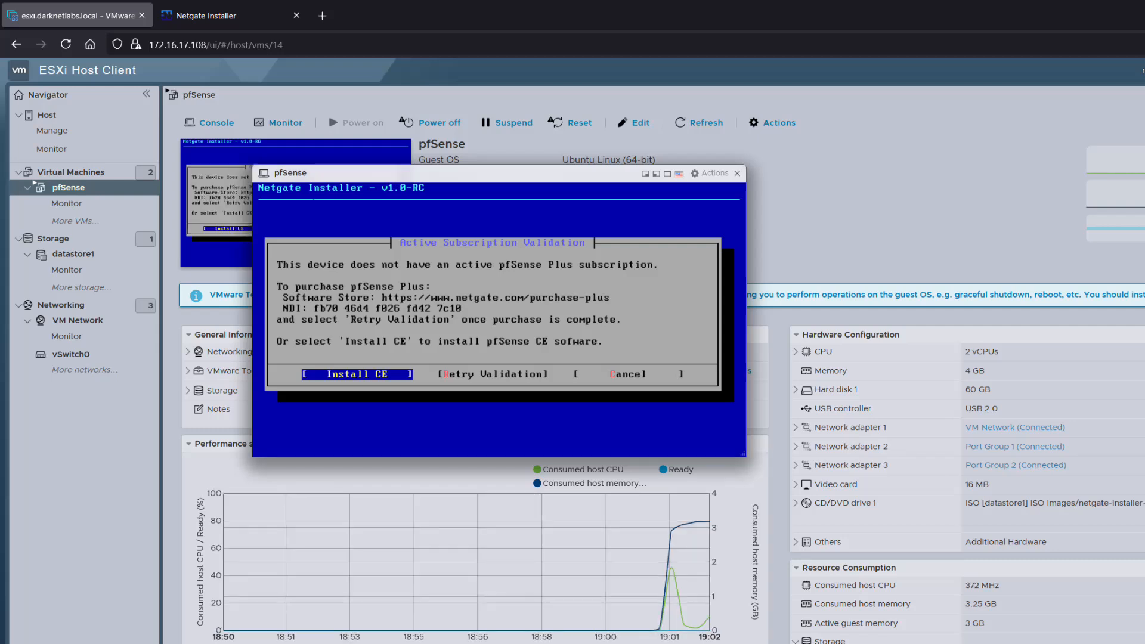
key("Return")
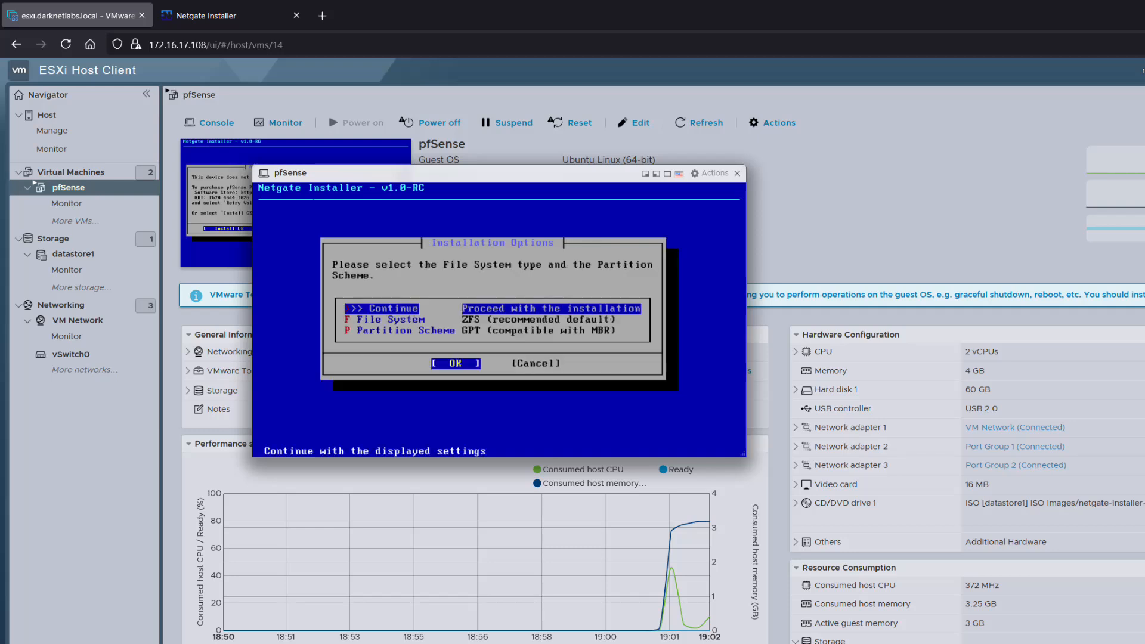
Keep ZFS/GPT, Stripe layout and the disk, then install Current Stable Version 2.8.0.
key("Return")
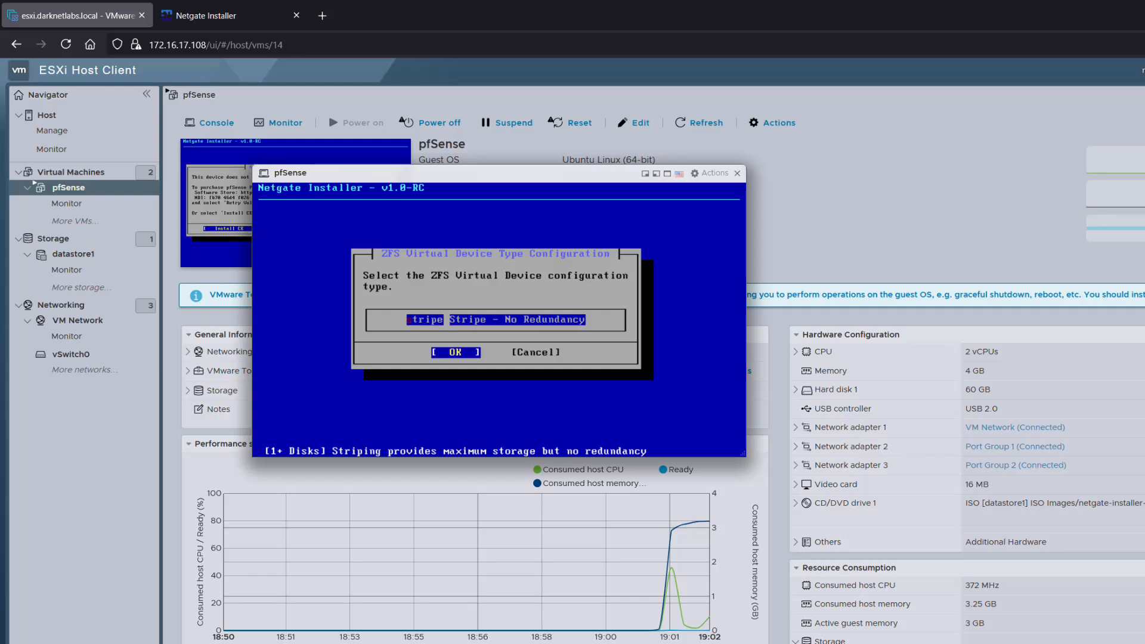
key("Return")
key("Return")
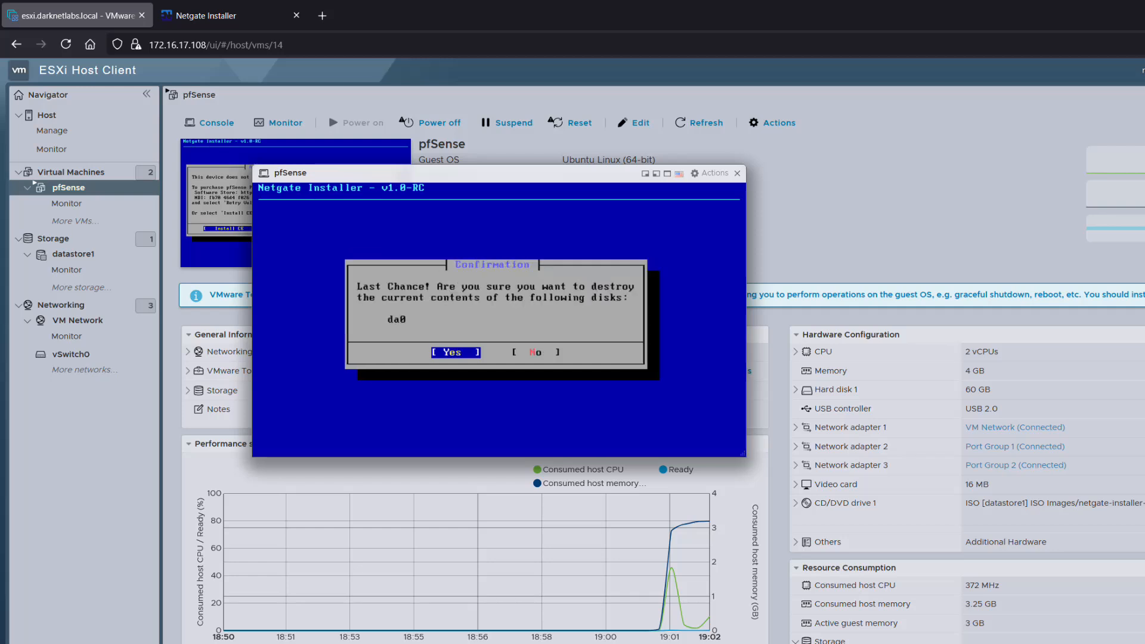
key("Return")
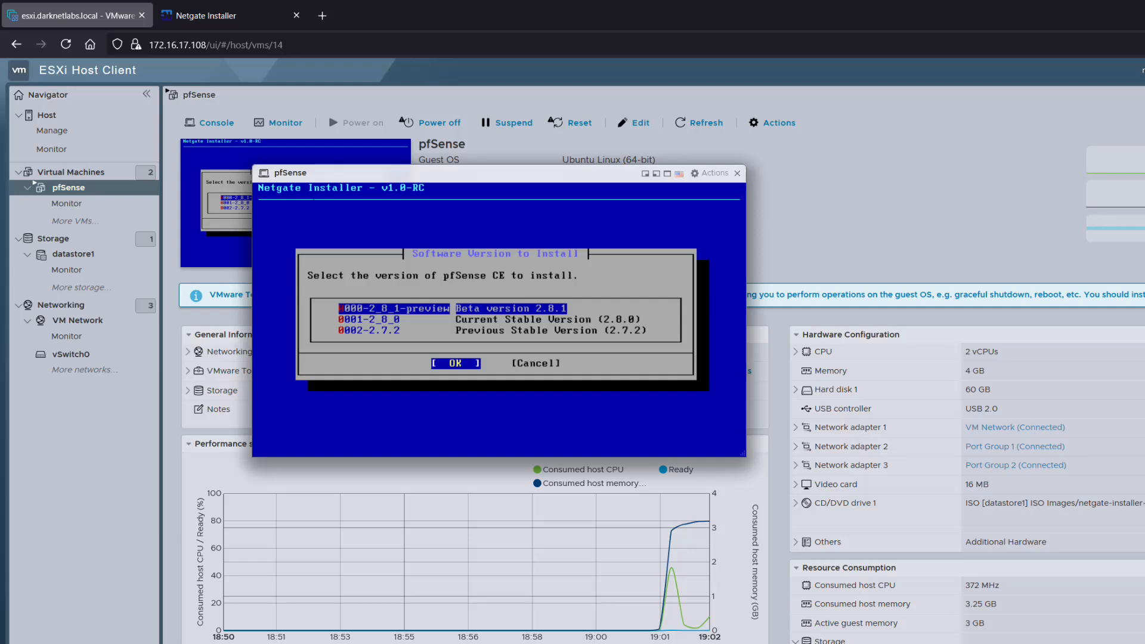
key("Down")
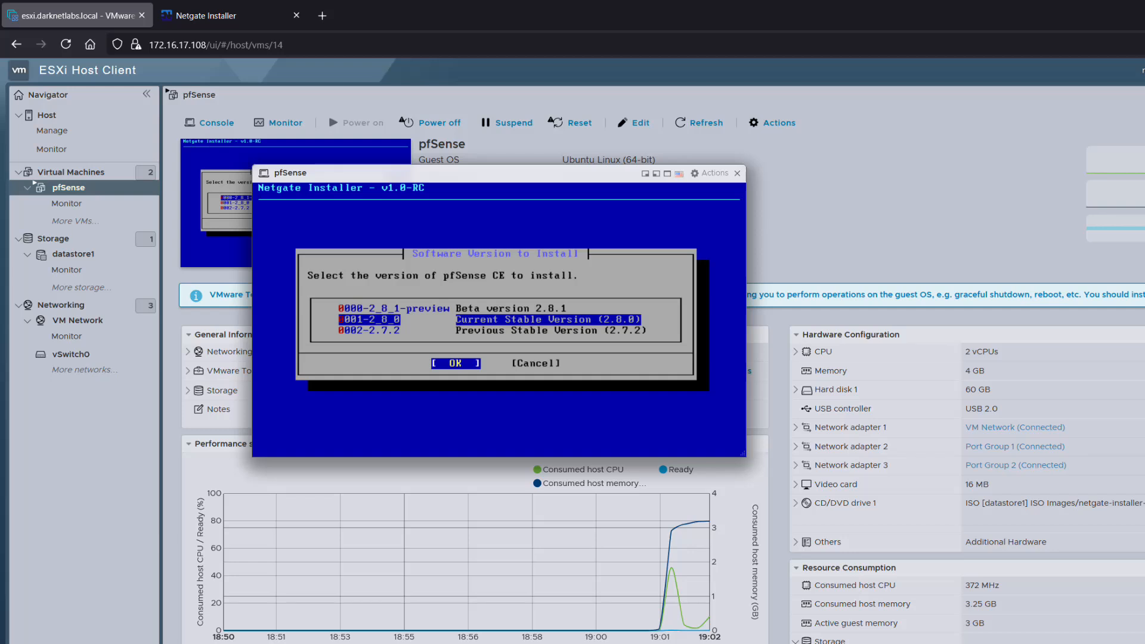
key("Return")
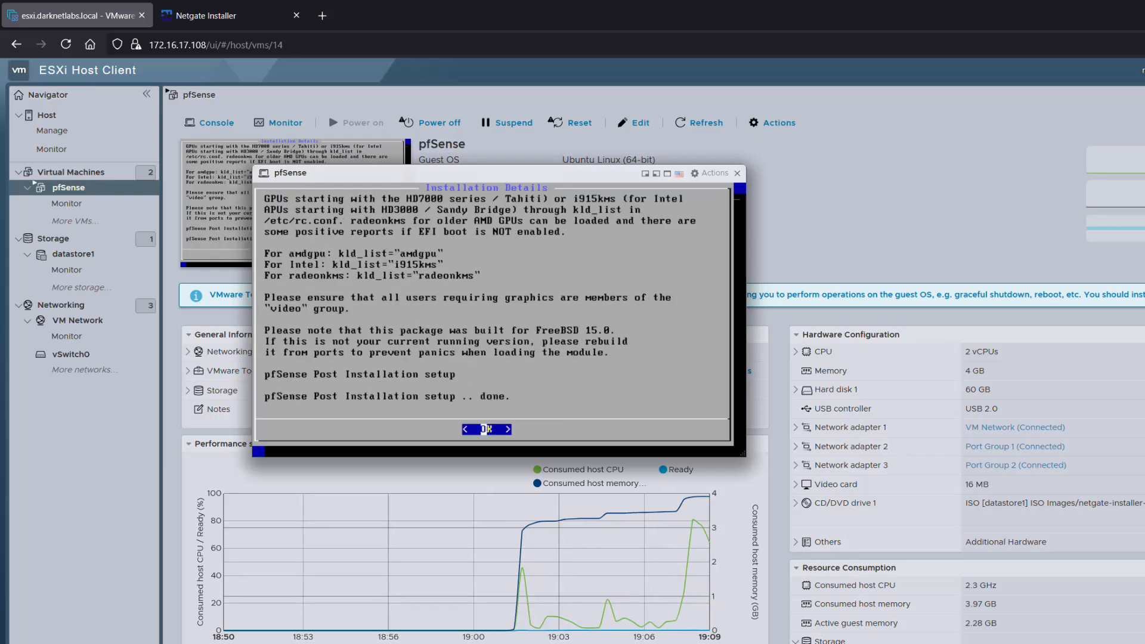
Dismiss the Installation Details and reboot into the installed pfSense system.
key("Return")
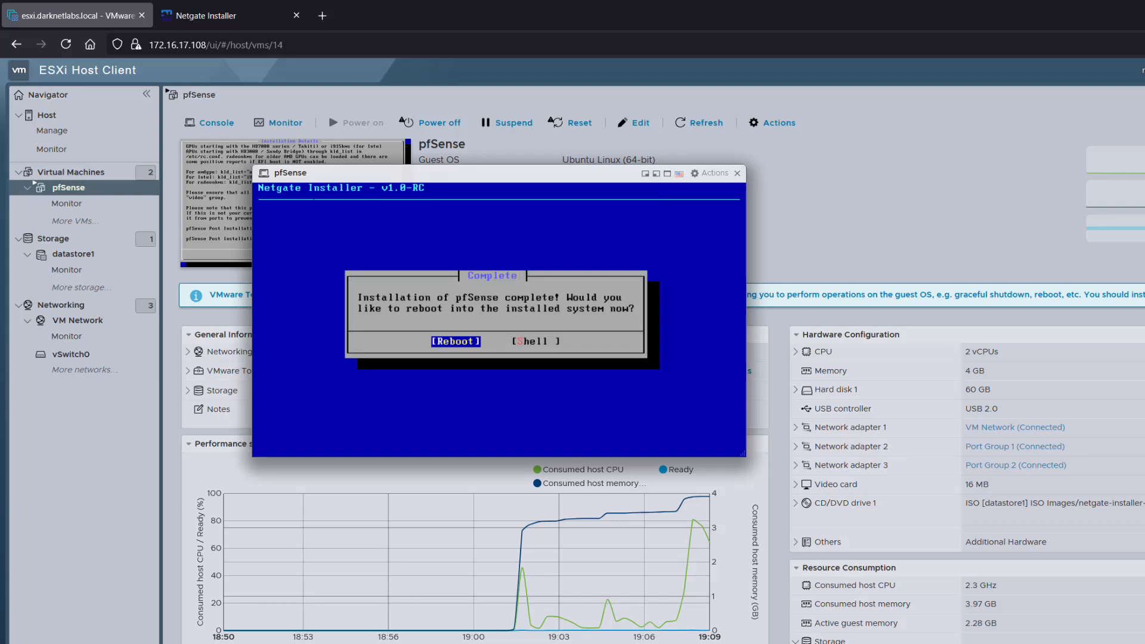
key("Return")
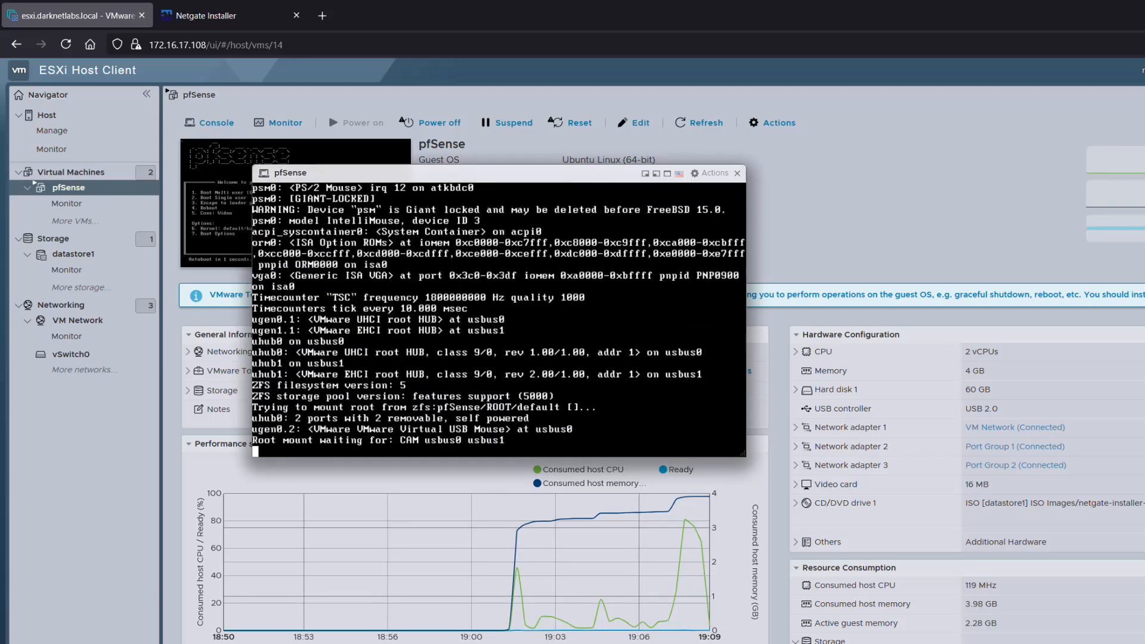
Decline VLANs, assign vmx0 to WAN and vmx1 to LAN, skip Optional 1, and confirm with y.
key("Return")
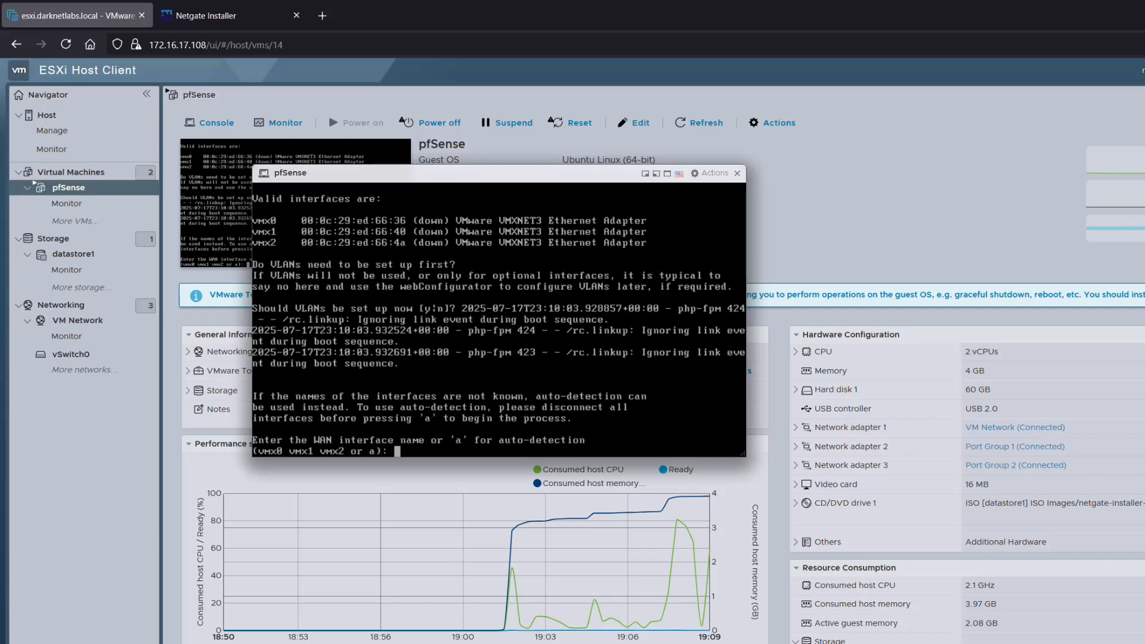
type("vmx0")
key("Return")
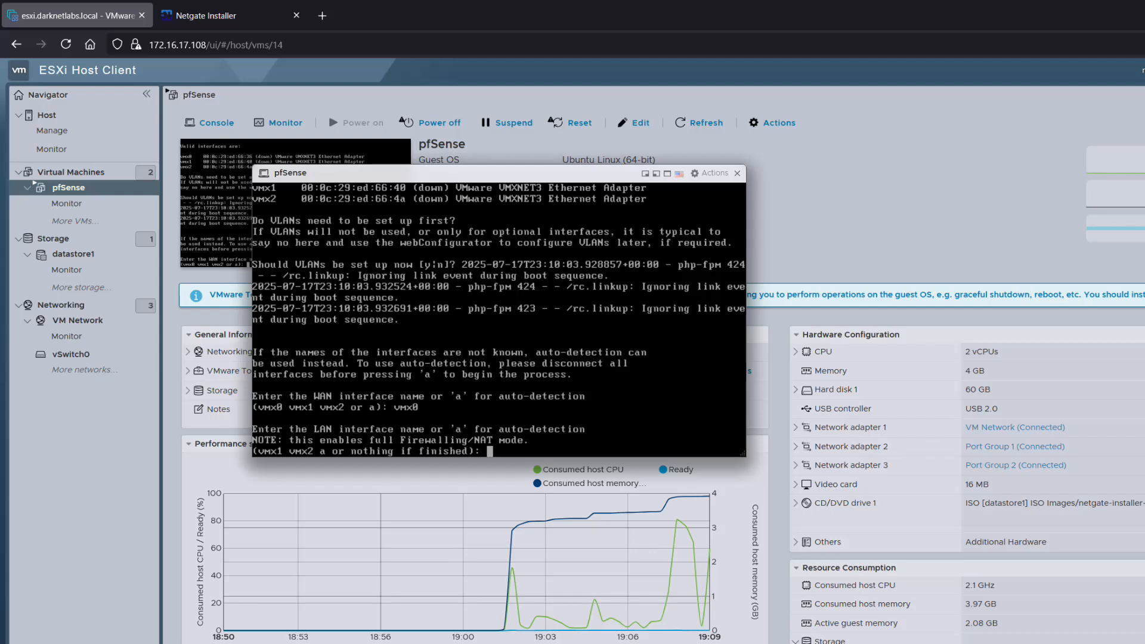
type("vmx1")
key("Return")
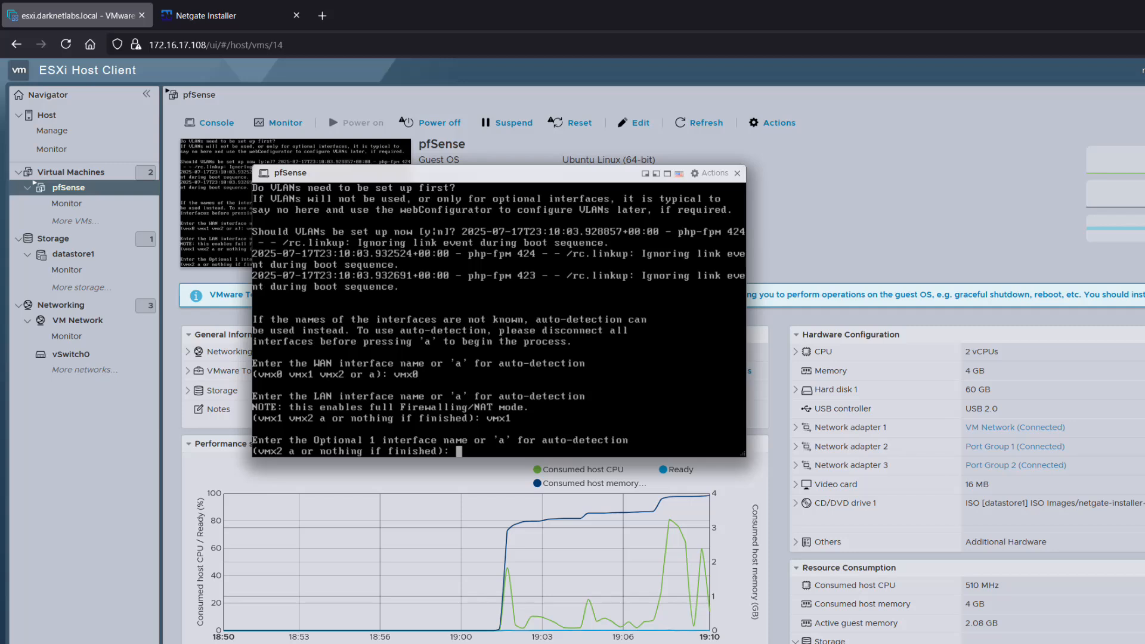
key("Return")
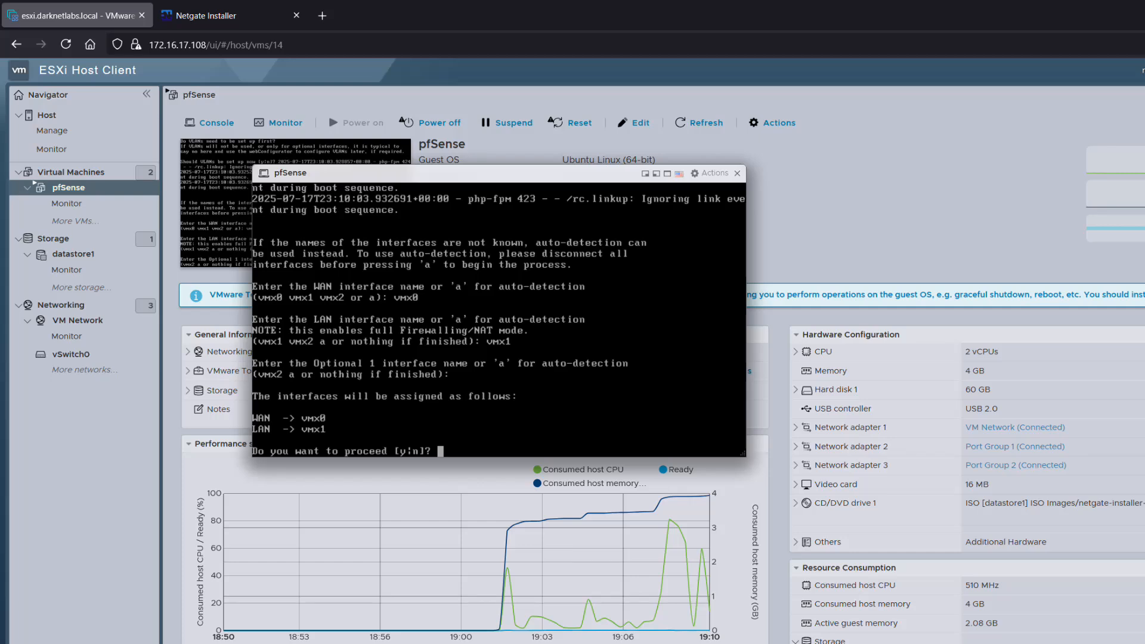
type("y")
key("Return")
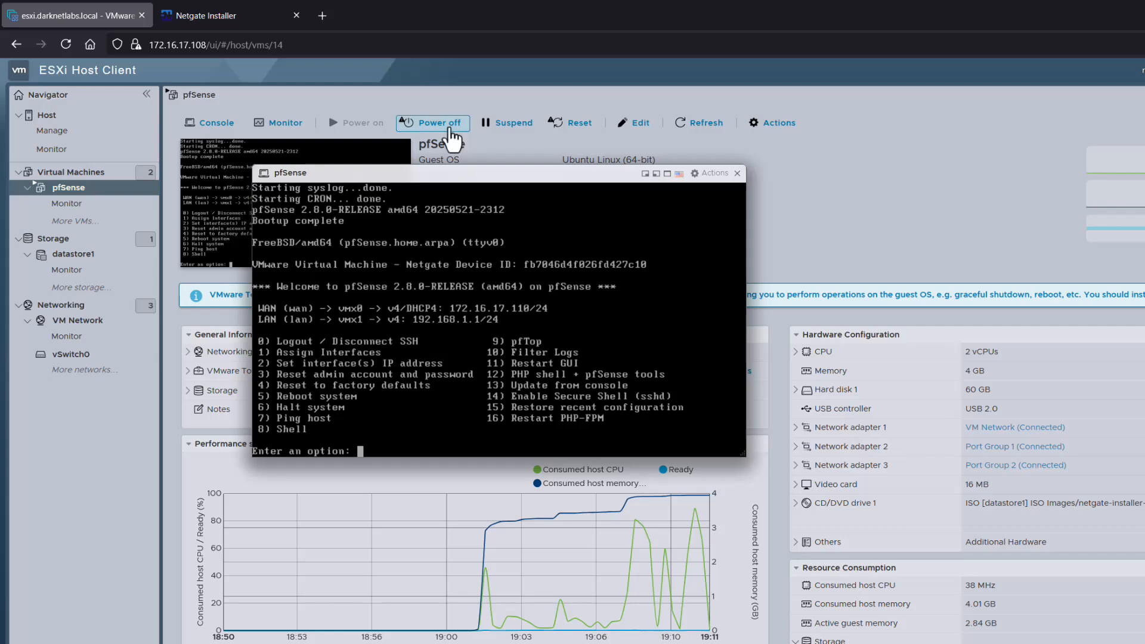
Close the pfSense console window.
left_click(737, 173)
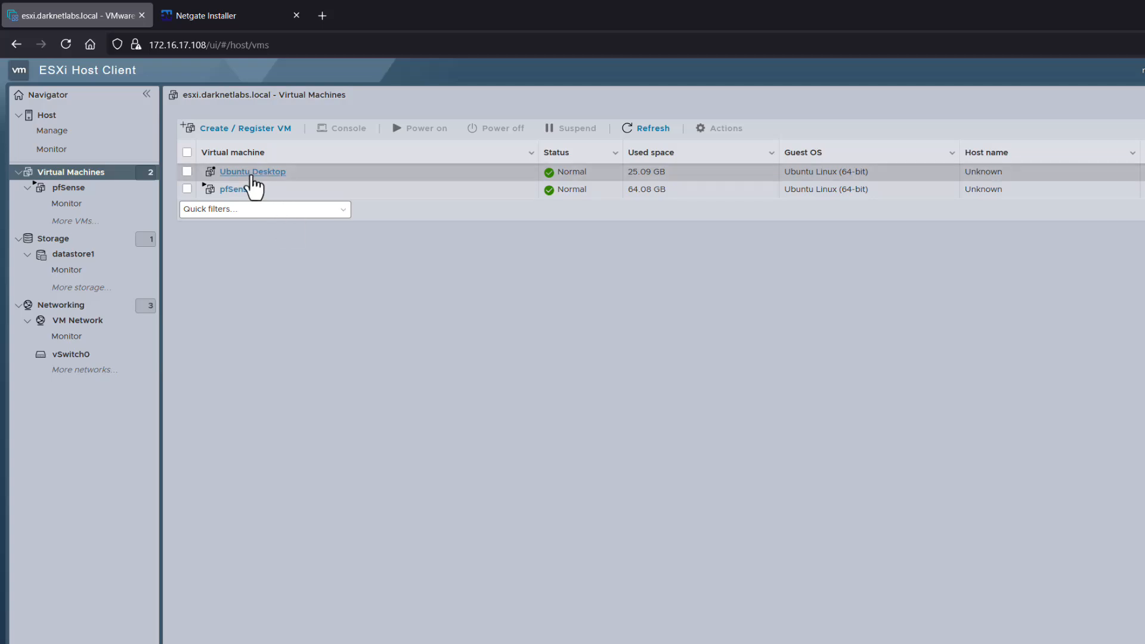
Save Ubuntu Desktop with Network Adapter 1 on Port Group 1, then power it on.
left_click(253, 175)
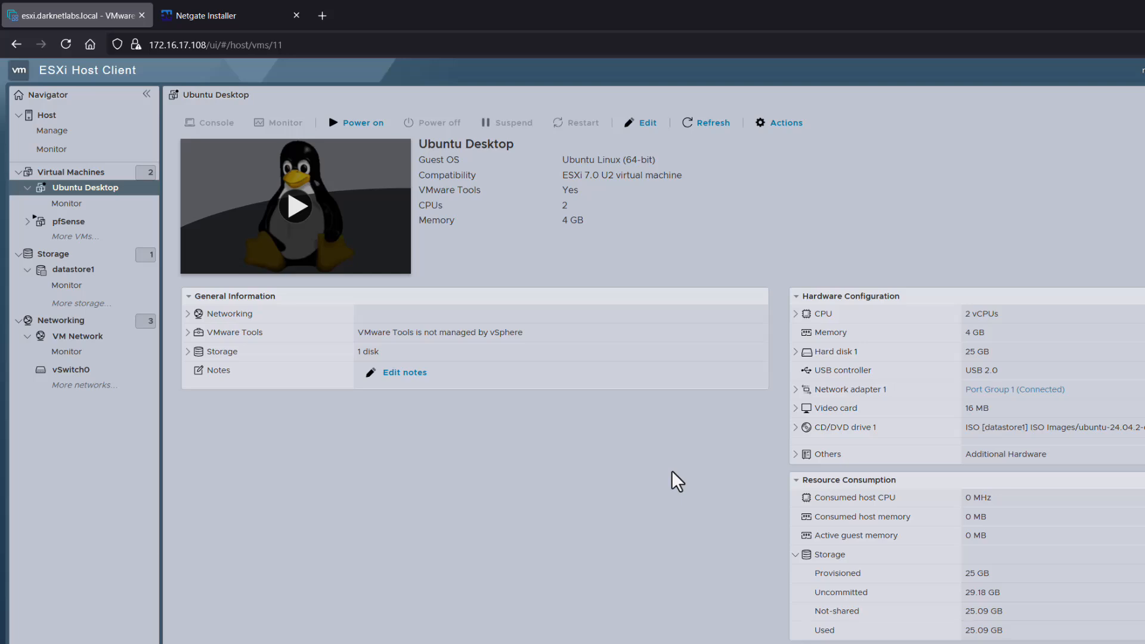
left_click(645, 126)
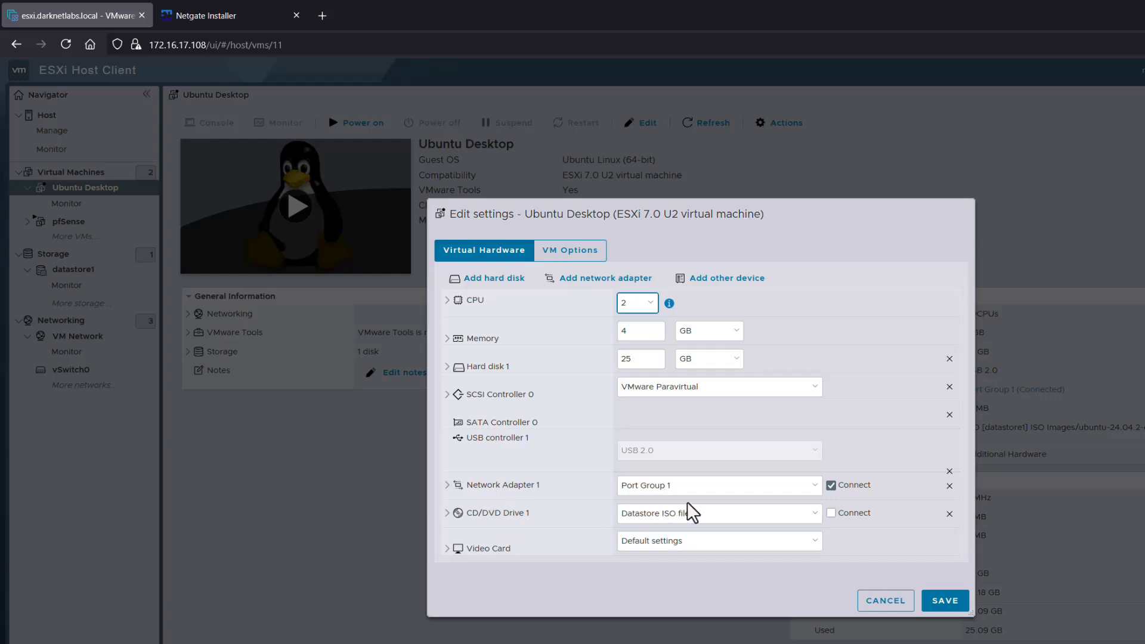
left_click(699, 493)
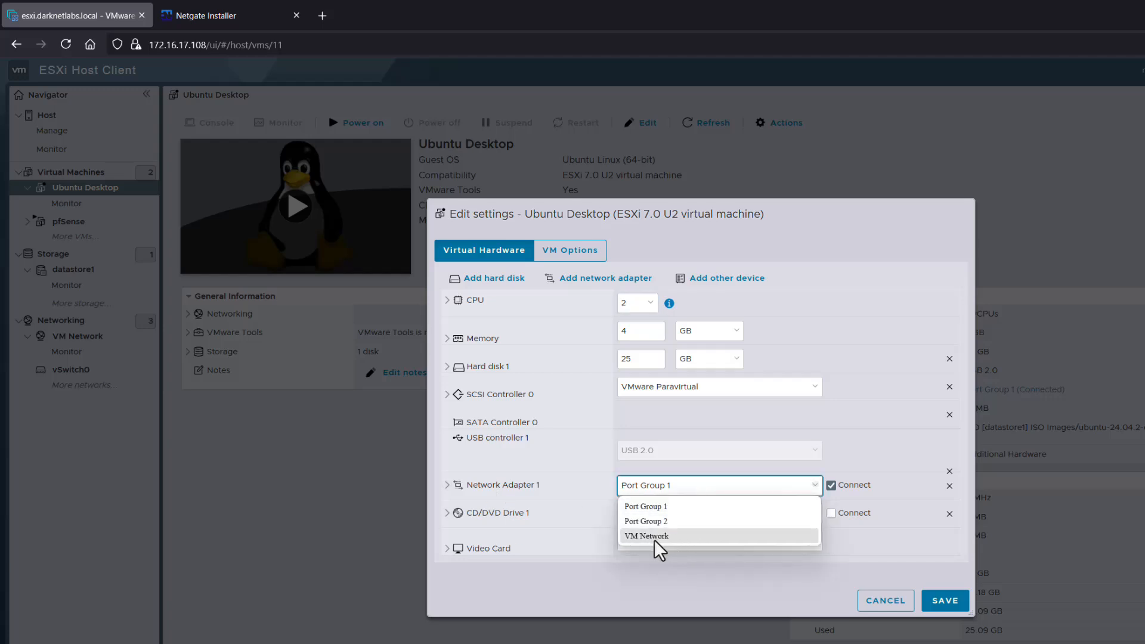
left_click(660, 509)
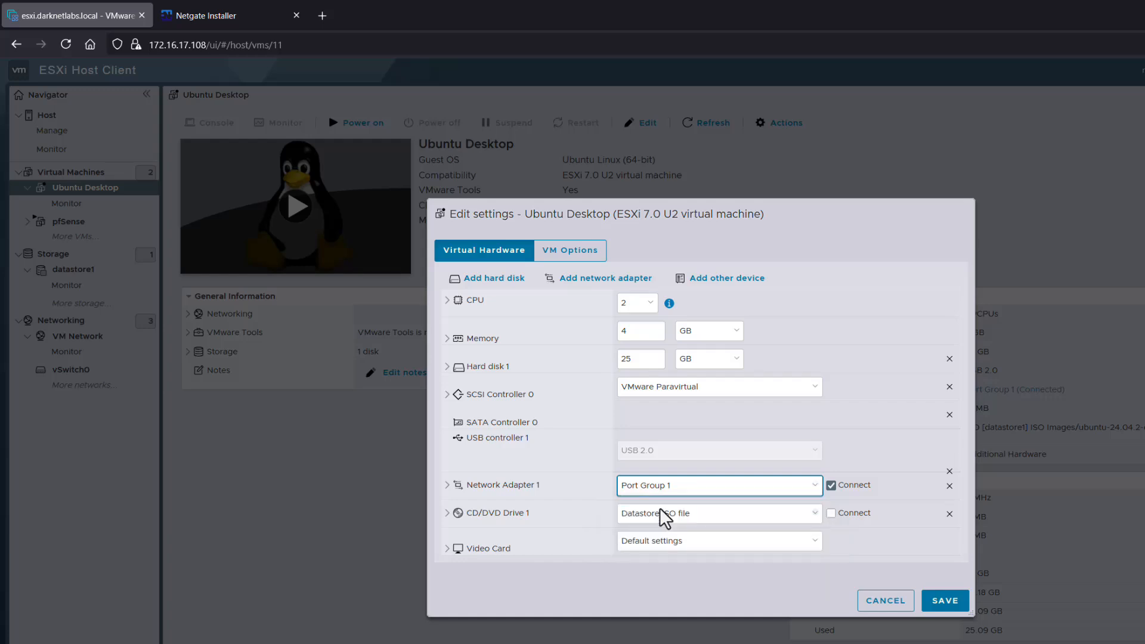
left_click(945, 603)
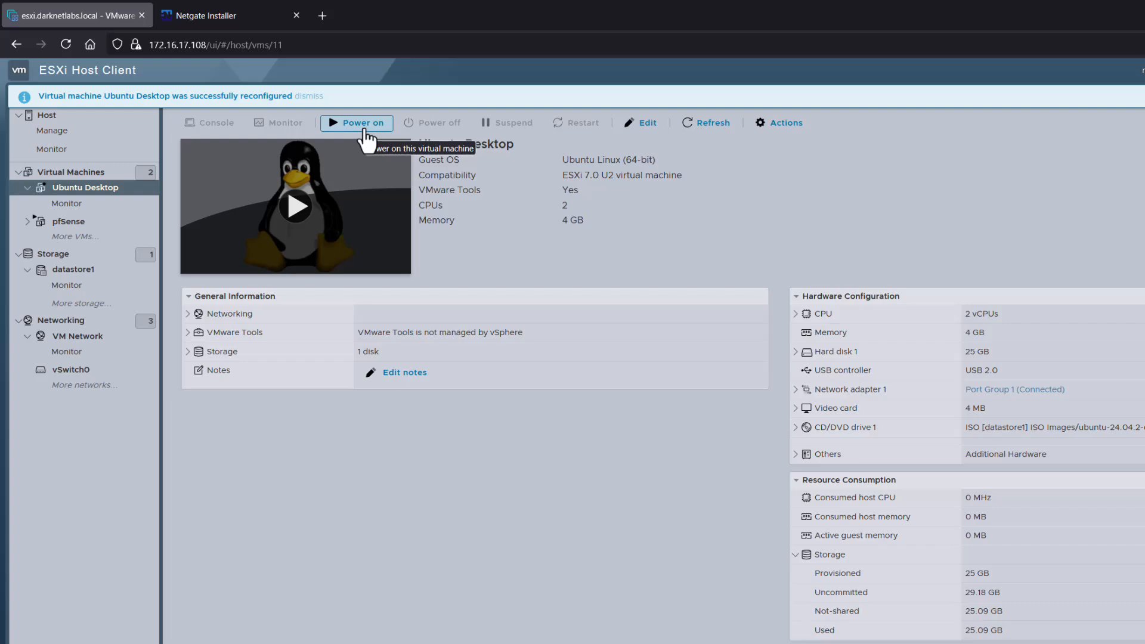
left_click(363, 128)
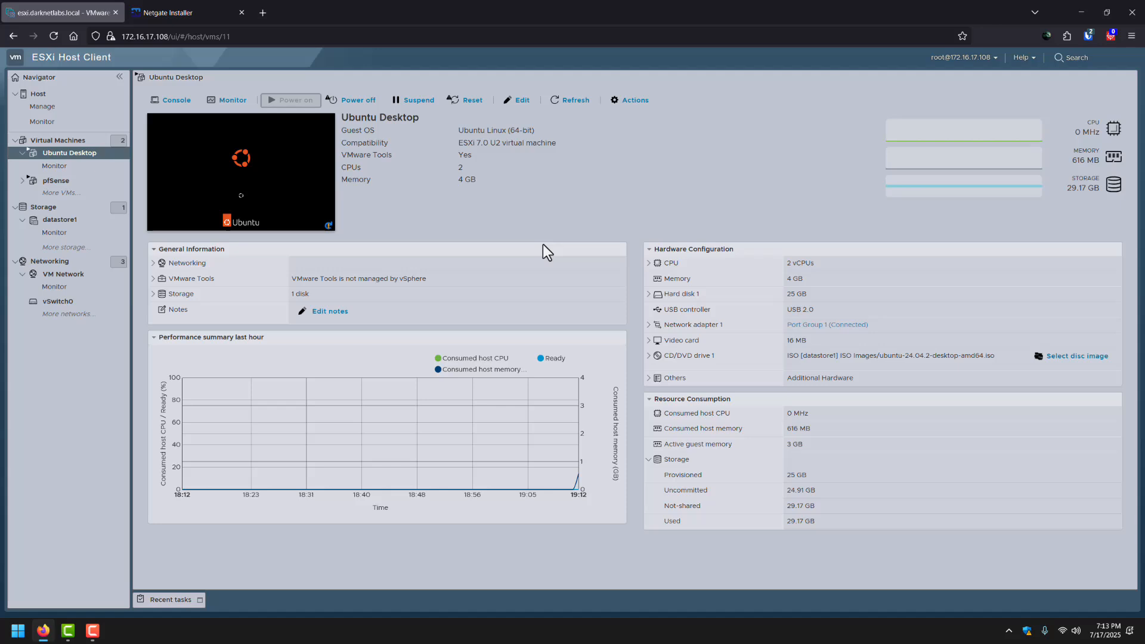
Open and enlarge the Ubuntu Desktop console, then log in with the user's password.
left_click(289, 191)
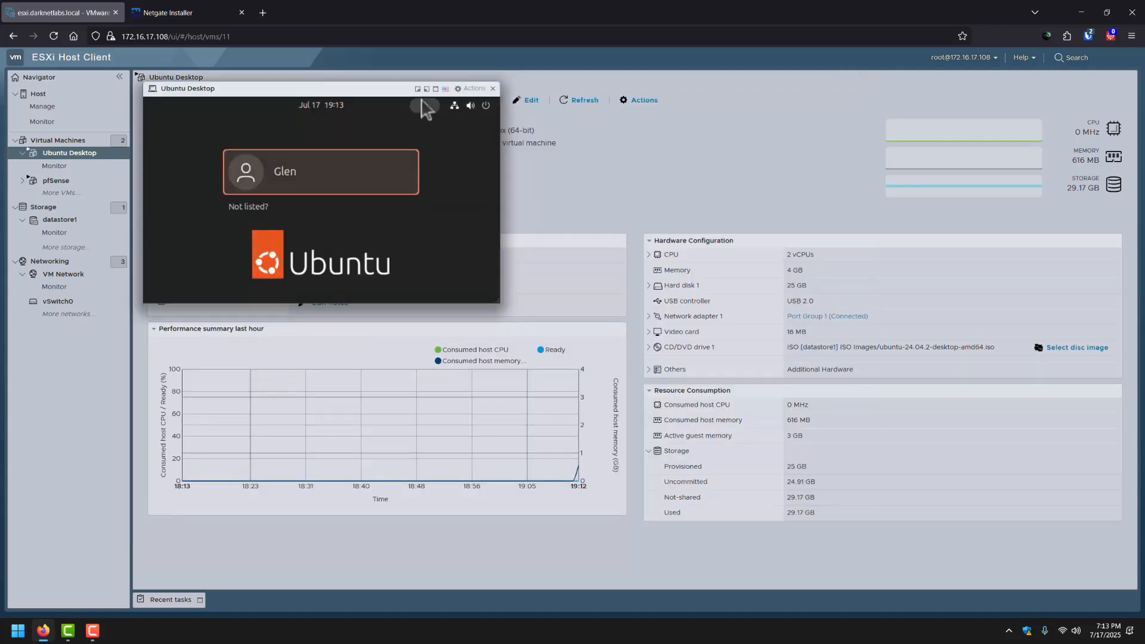
left_click_drag(371, 91, 512, 131)
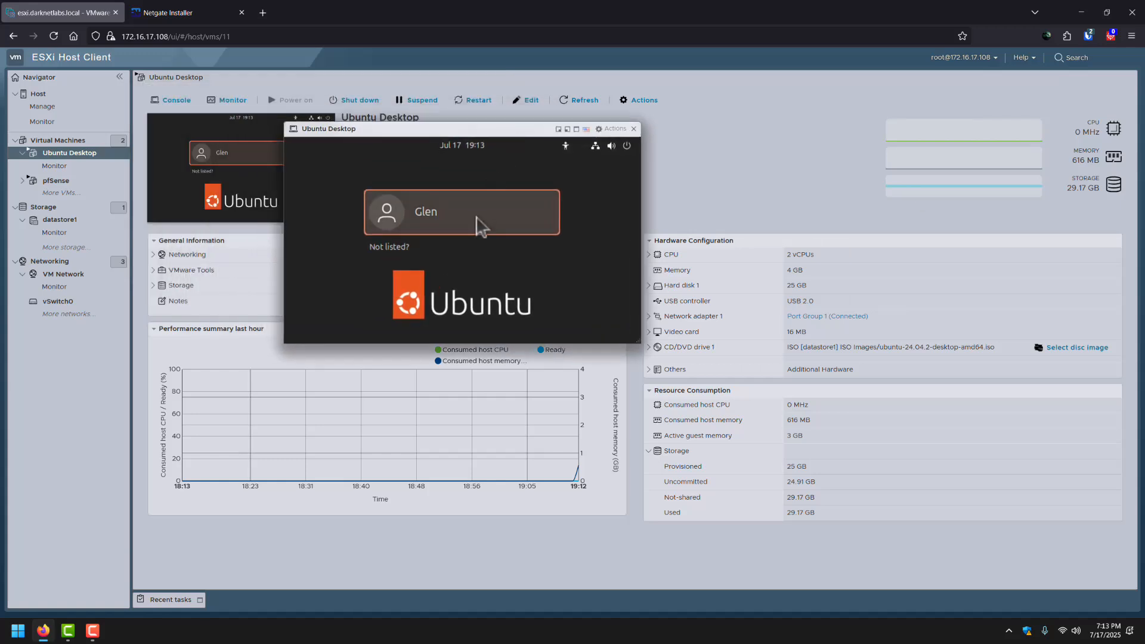
left_click_drag(638, 341, 853, 547)
left_click(629, 324)
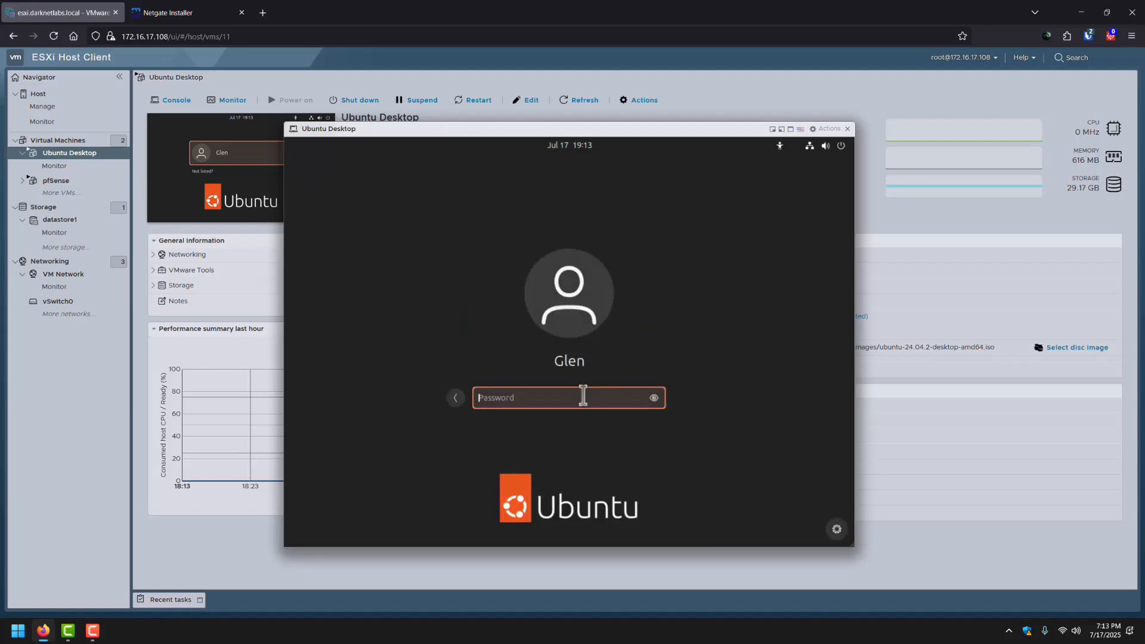
type("********")
key("Return")
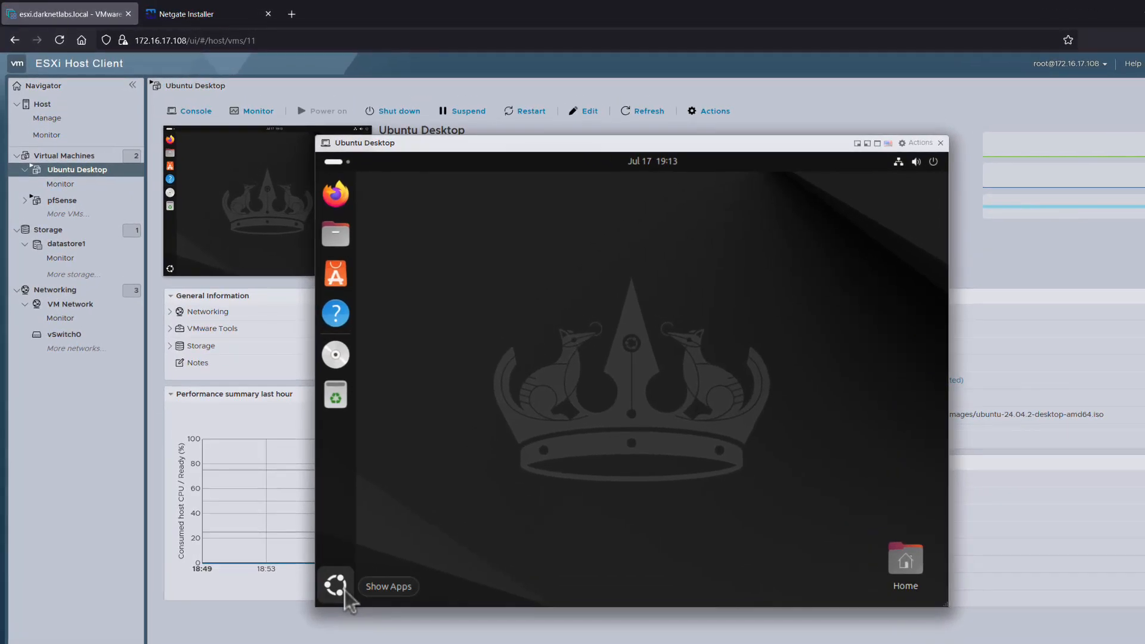
Run ip address in Terminal and check ens192 has 192.168.1.100/24.
left_click(335, 585)
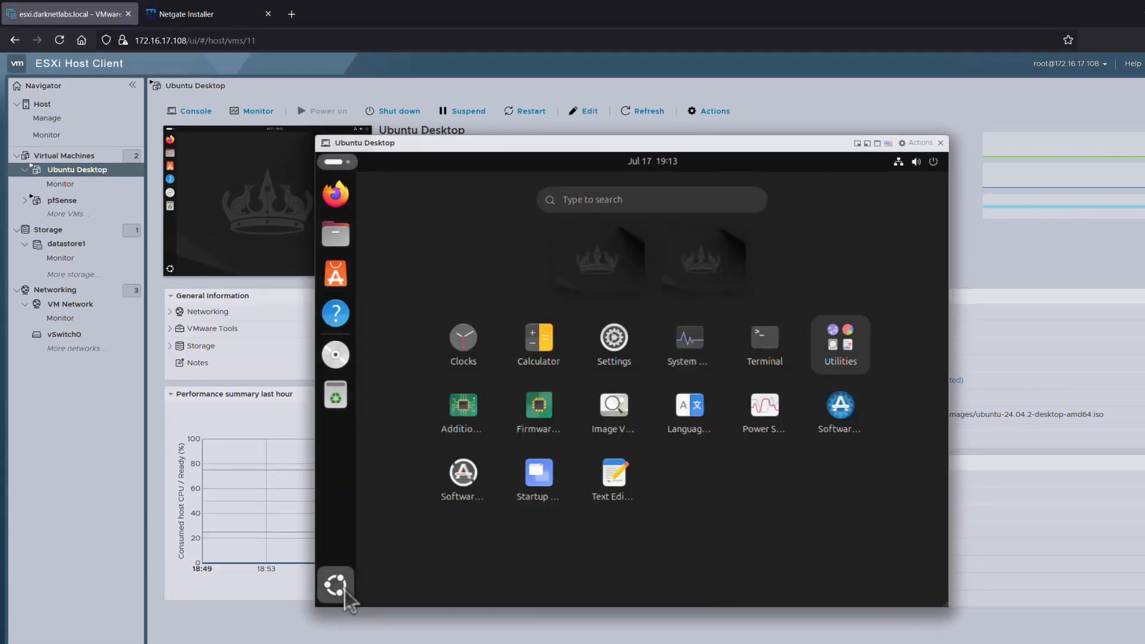
left_click(765, 352)
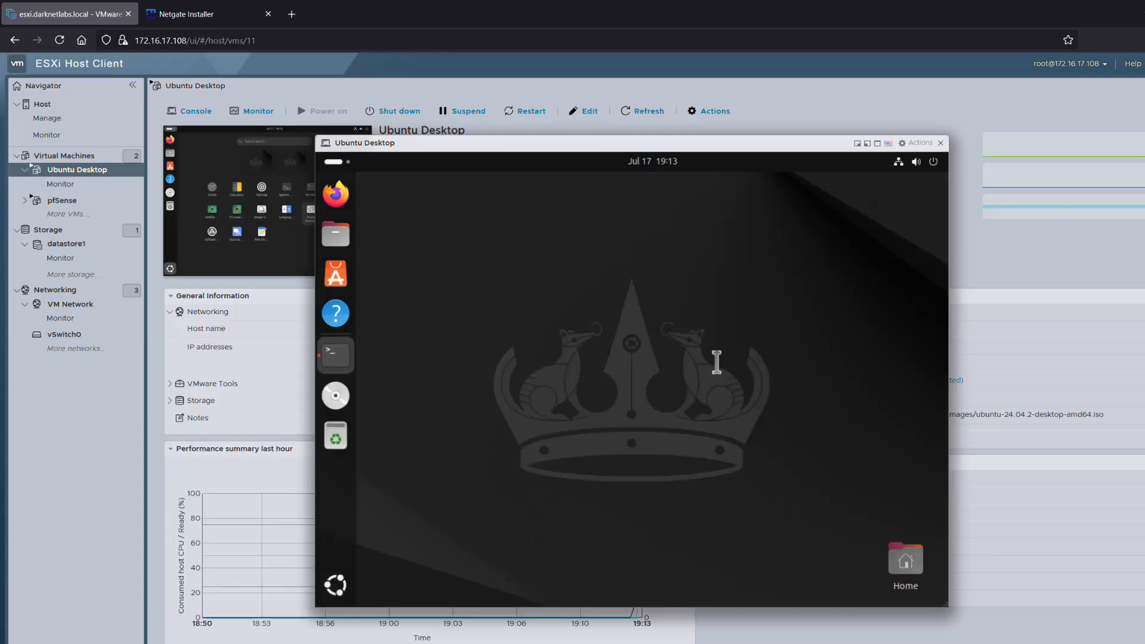
type("ip address")
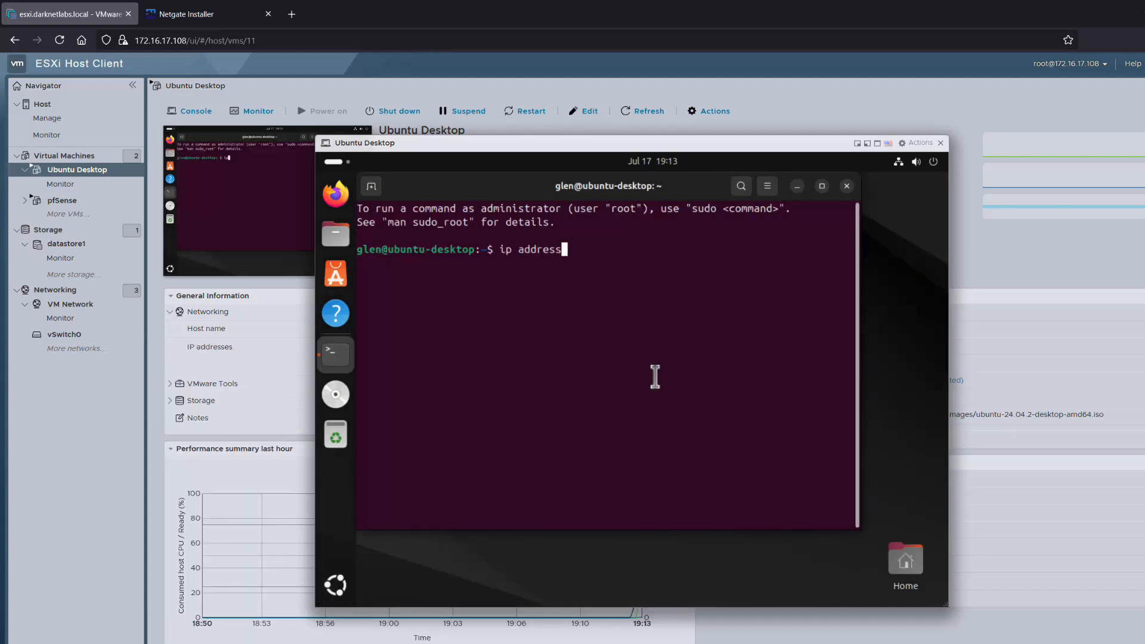
key("Return")
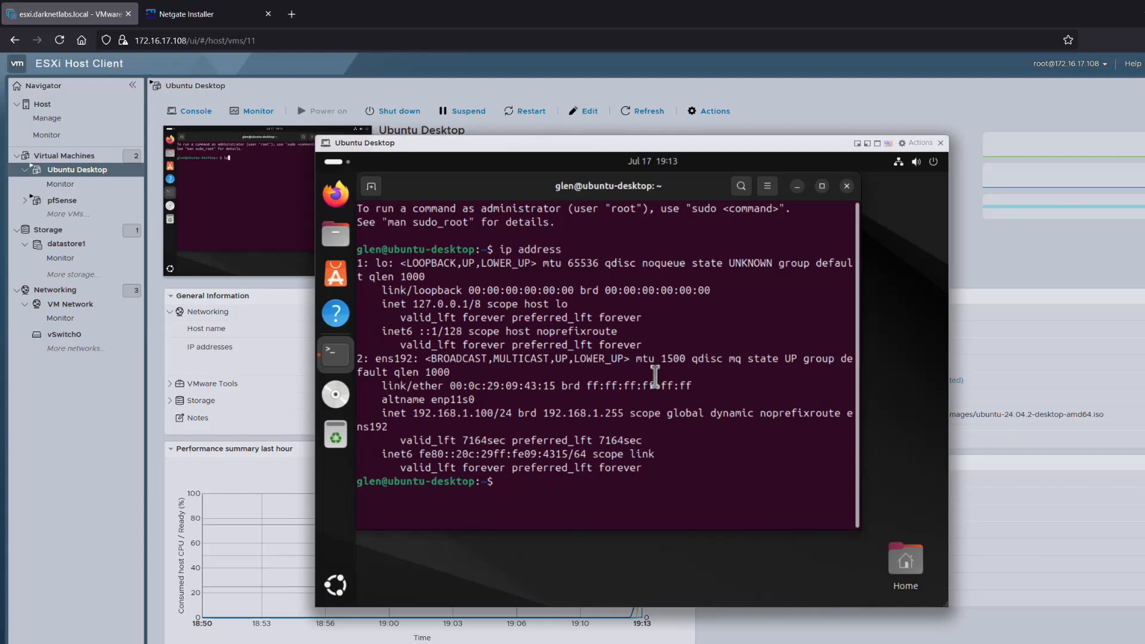
left_click(821, 186)
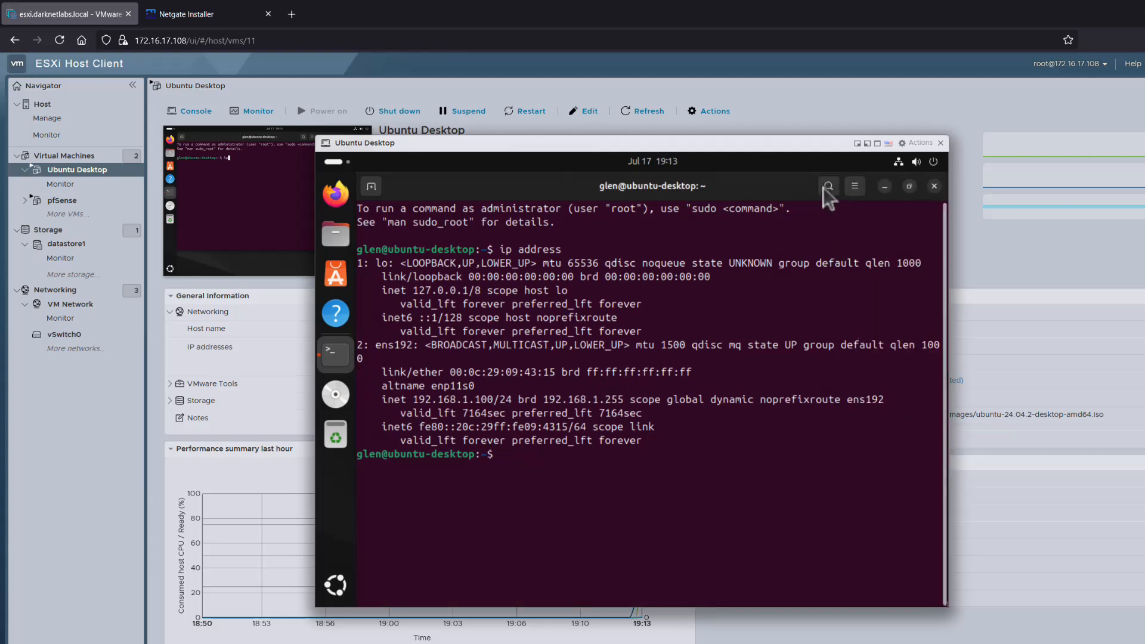
double_click(375, 347)
left_click(406, 425)
left_click_drag(382, 400, 515, 399)
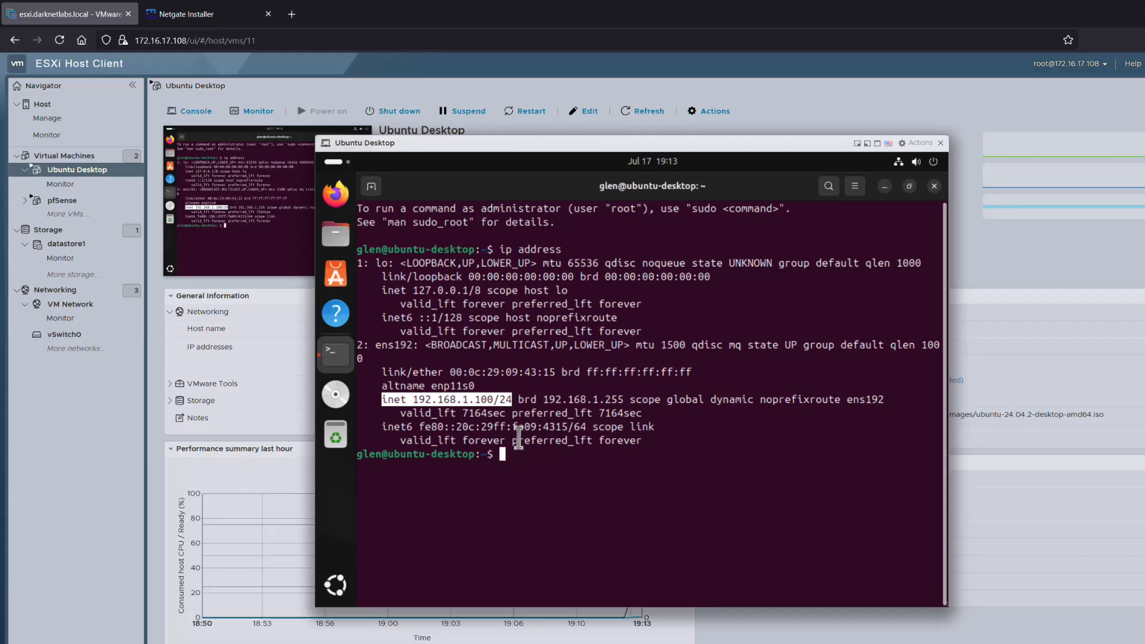
left_click(539, 477)
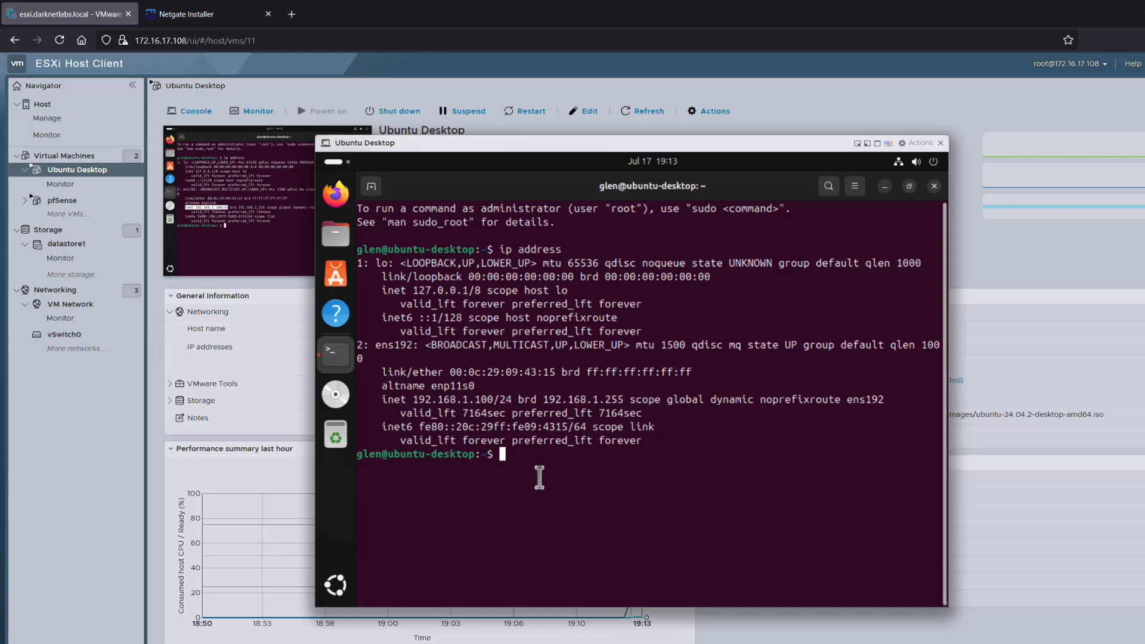
Ping 192.168.1.1 four times with 0% loss, then close the terminal.
type("ping 192.168.1.1")
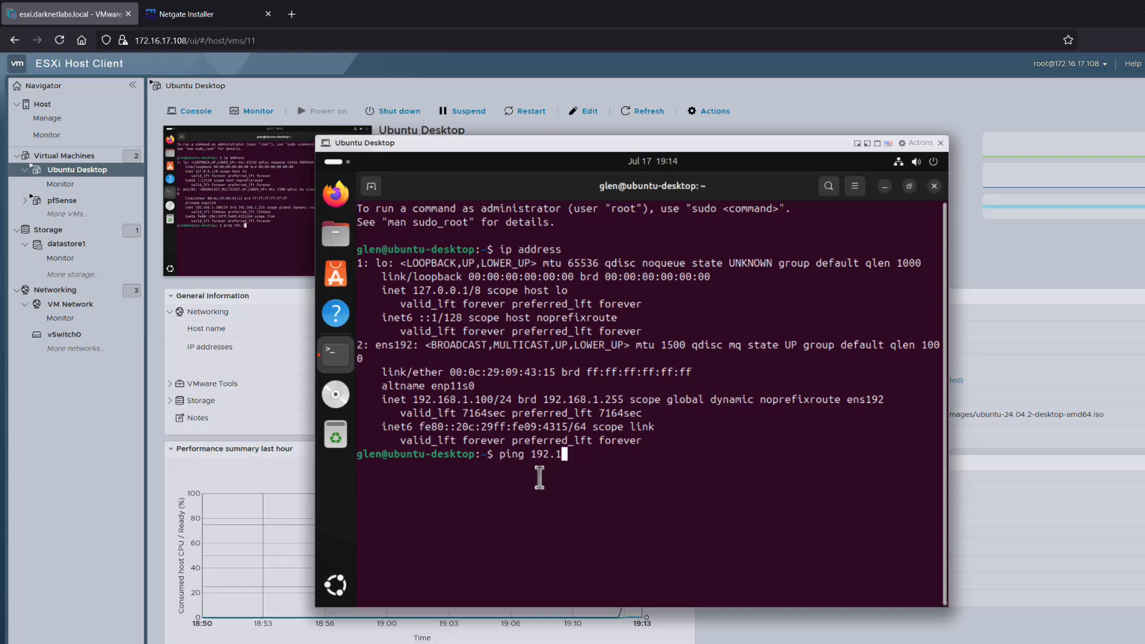
type(" -c 4")
key("Return")
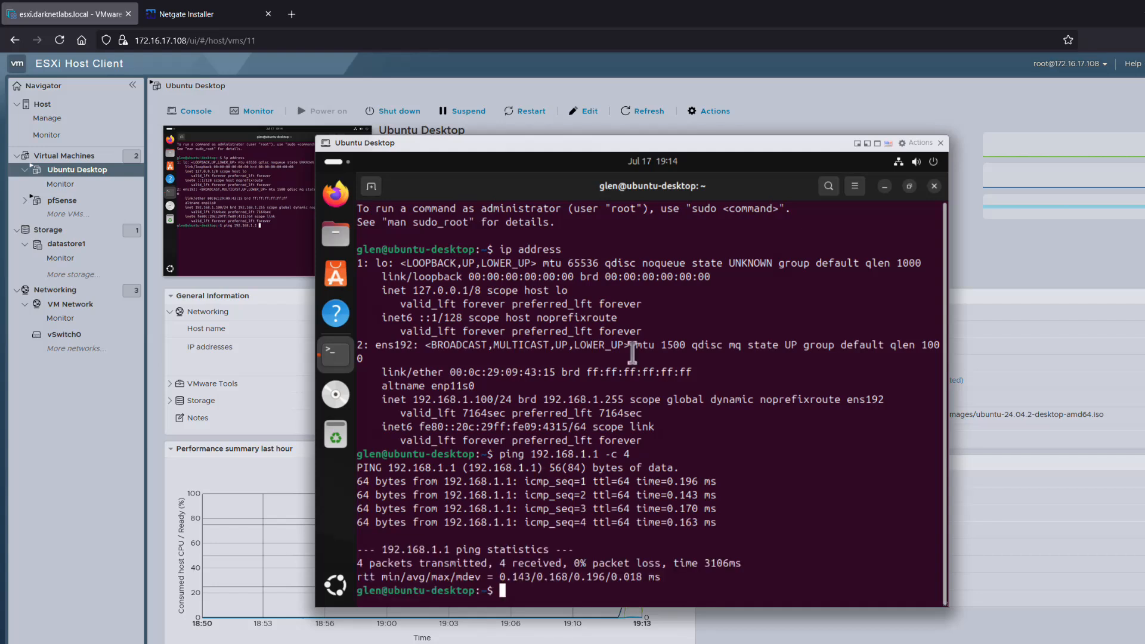
left_click(934, 186)
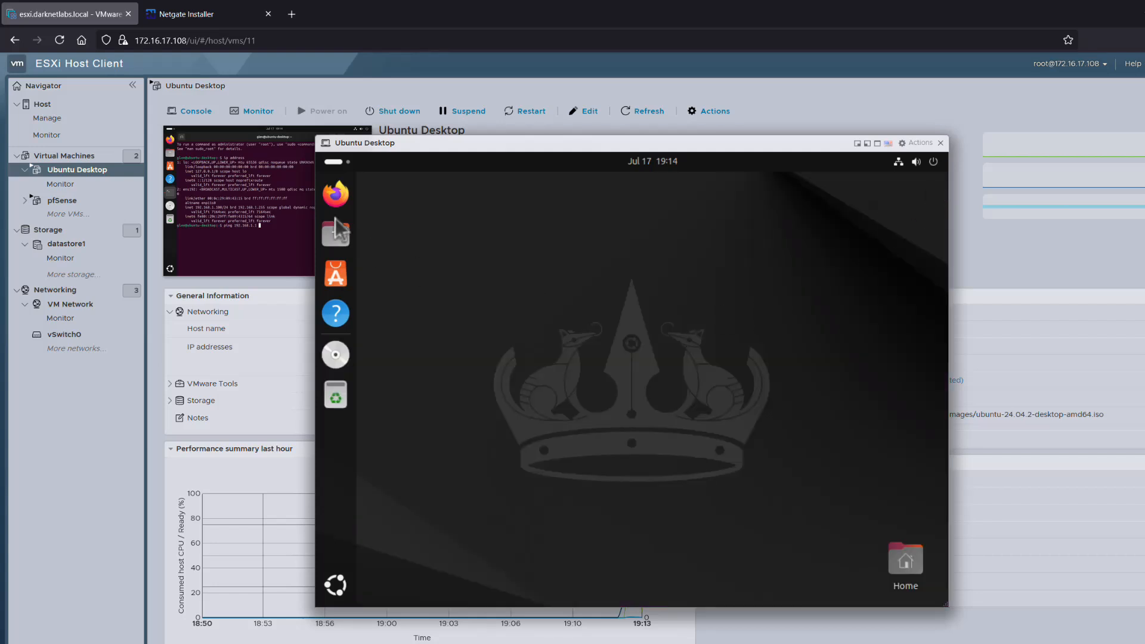
left_click(336, 195)
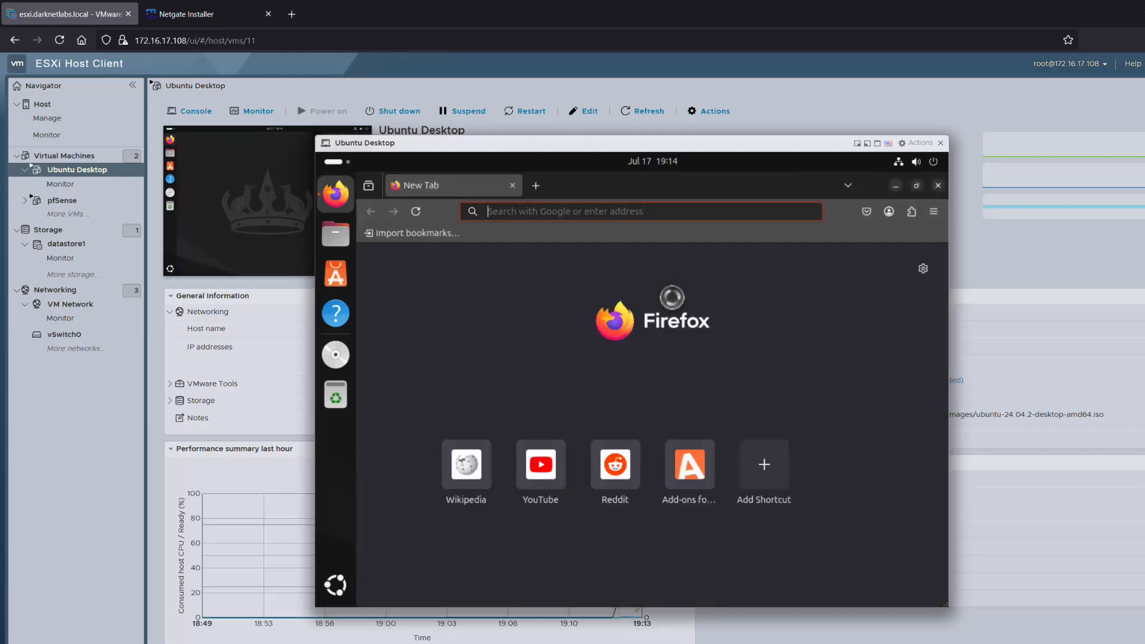
left_click(945, 605)
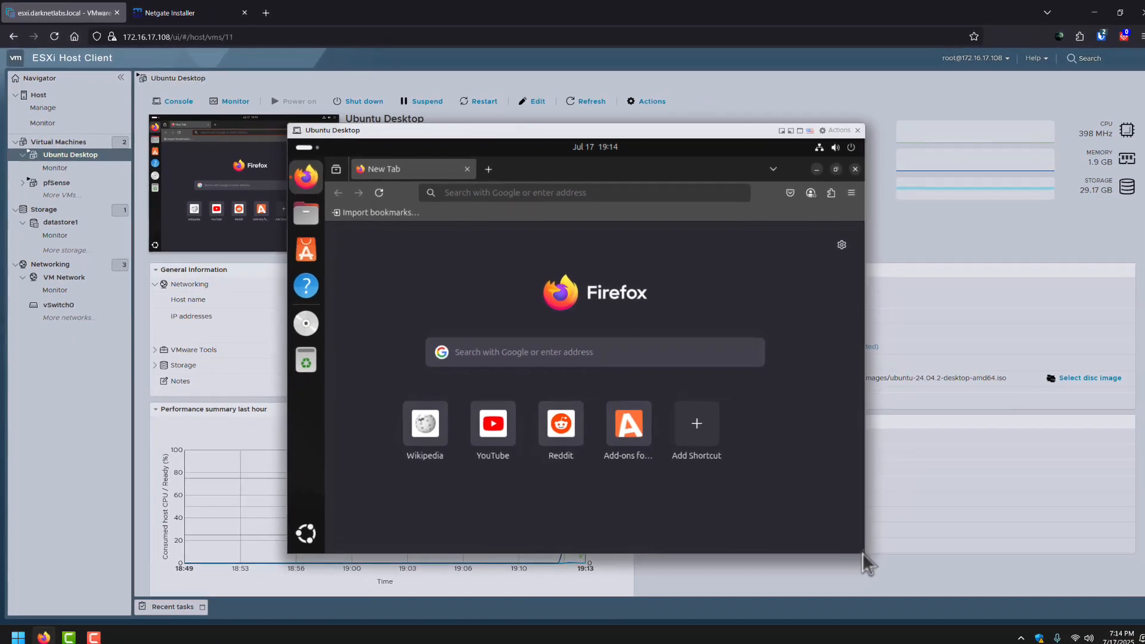
left_click_drag(947, 607, 1016, 643)
left_click_drag(916, 586, 970, 592)
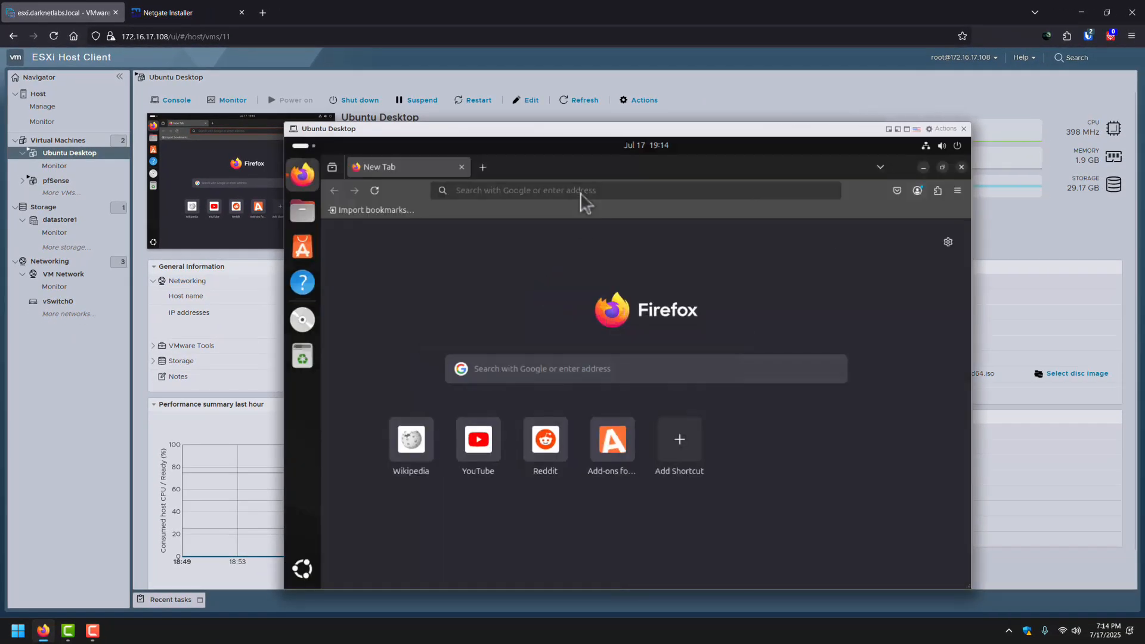
left_click(567, 191)
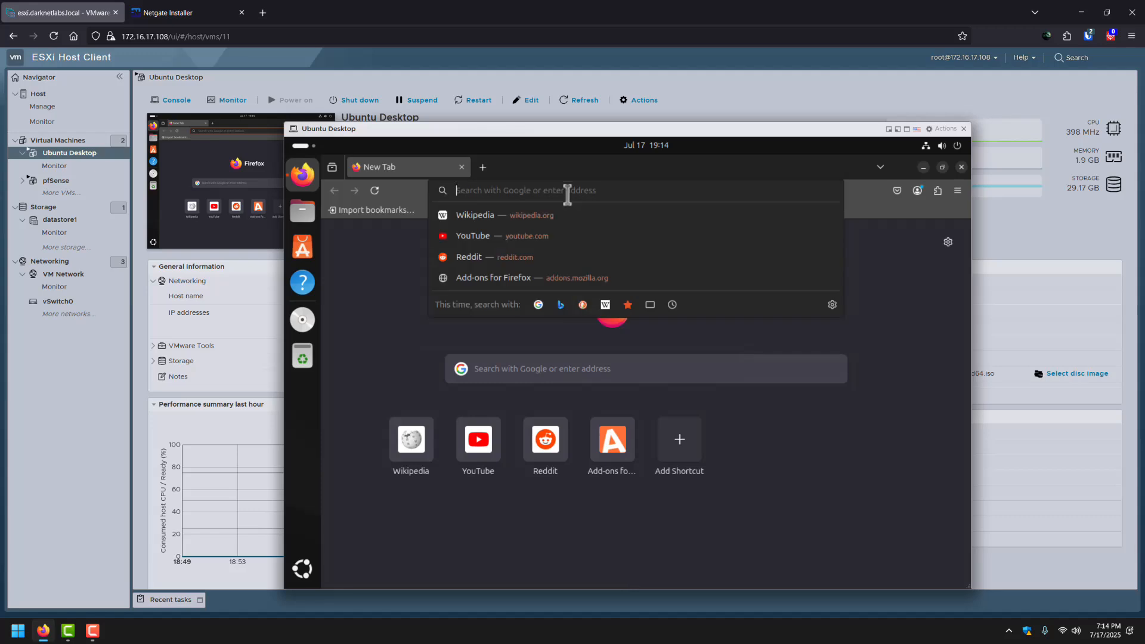
type("http")
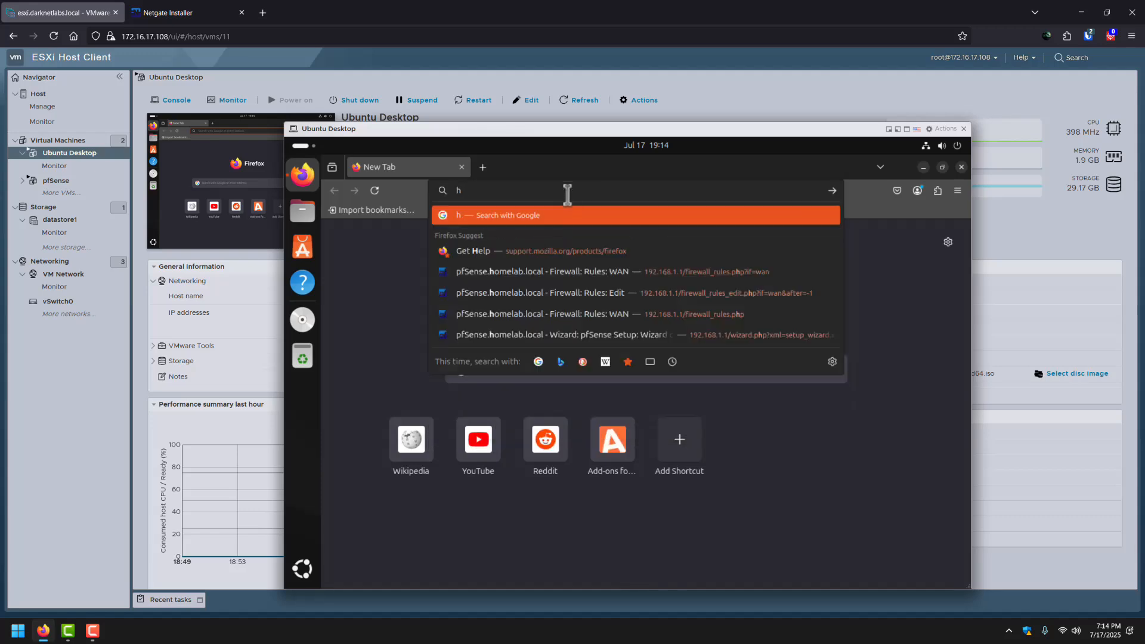
type("s://")
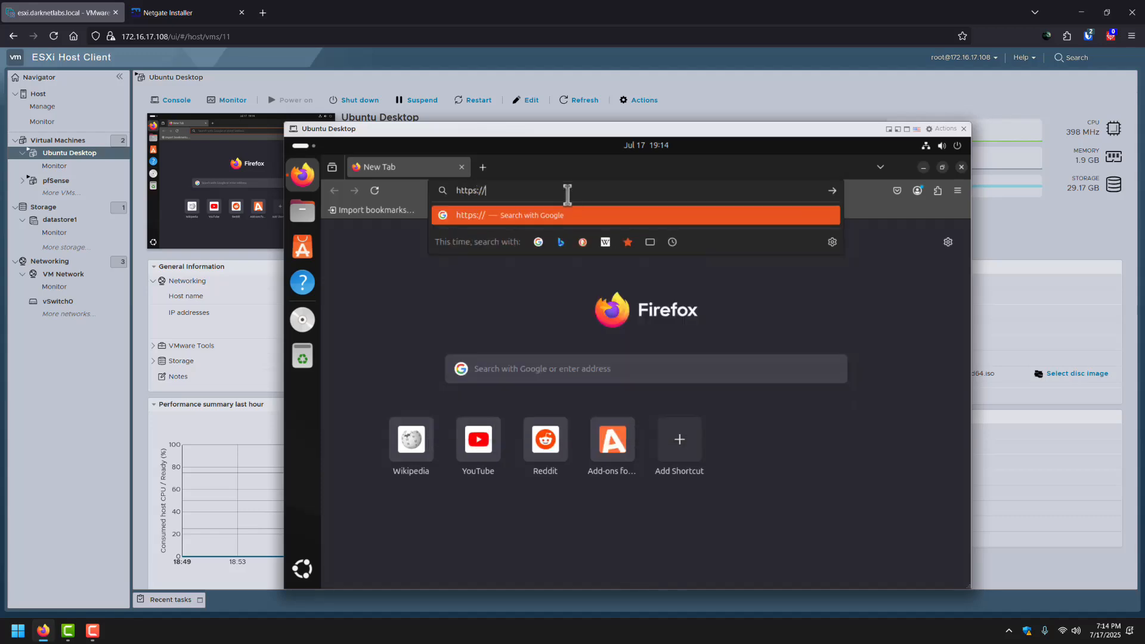
type("192.168.1.1/")
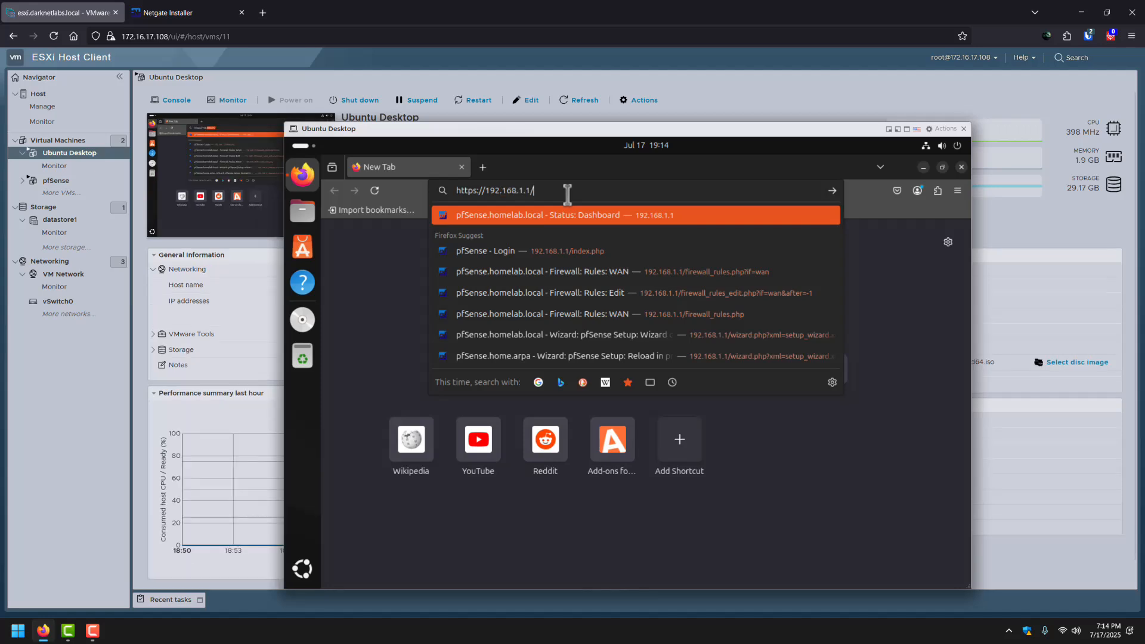
Load 192.168.1.1 and accept the self-signed certificate warning to reach the login page.
key("Return")
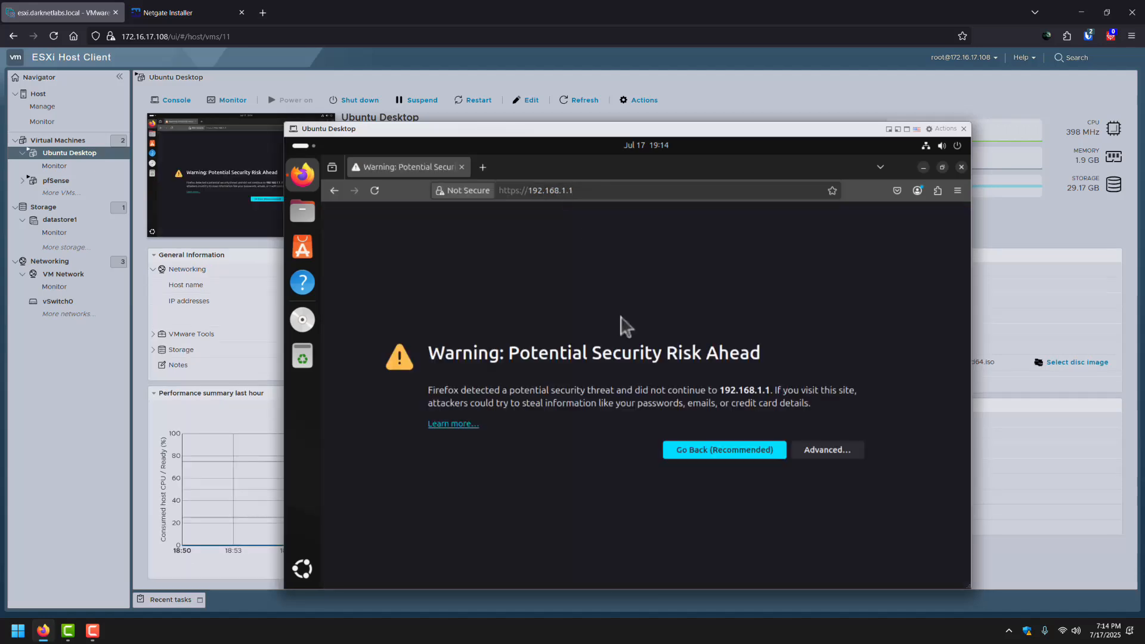
left_click(834, 463)
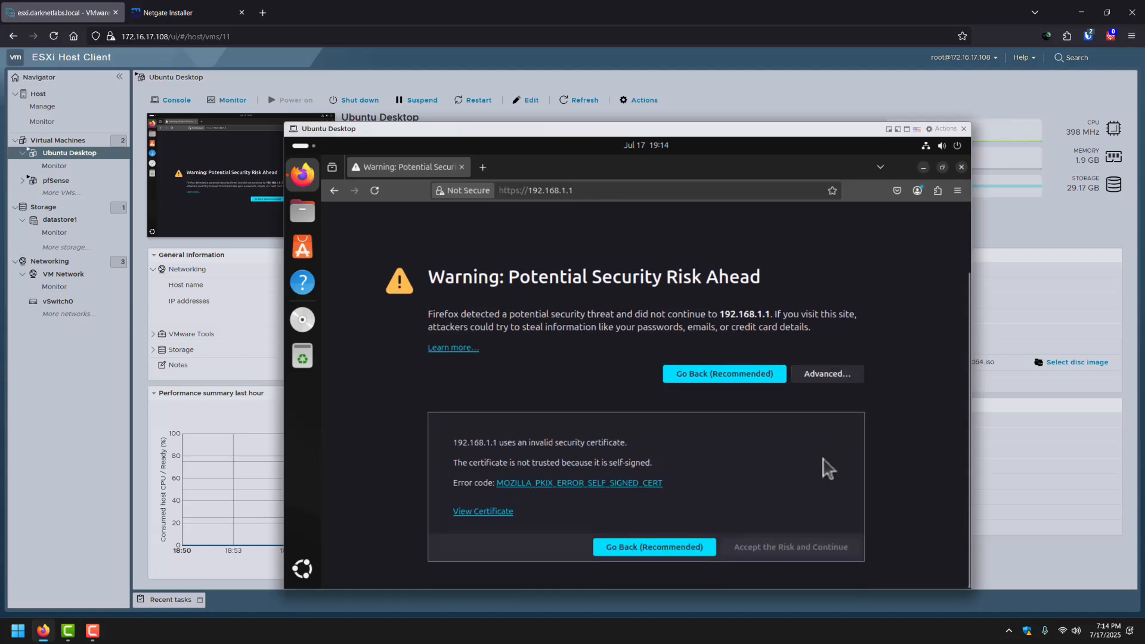
left_click(786, 542)
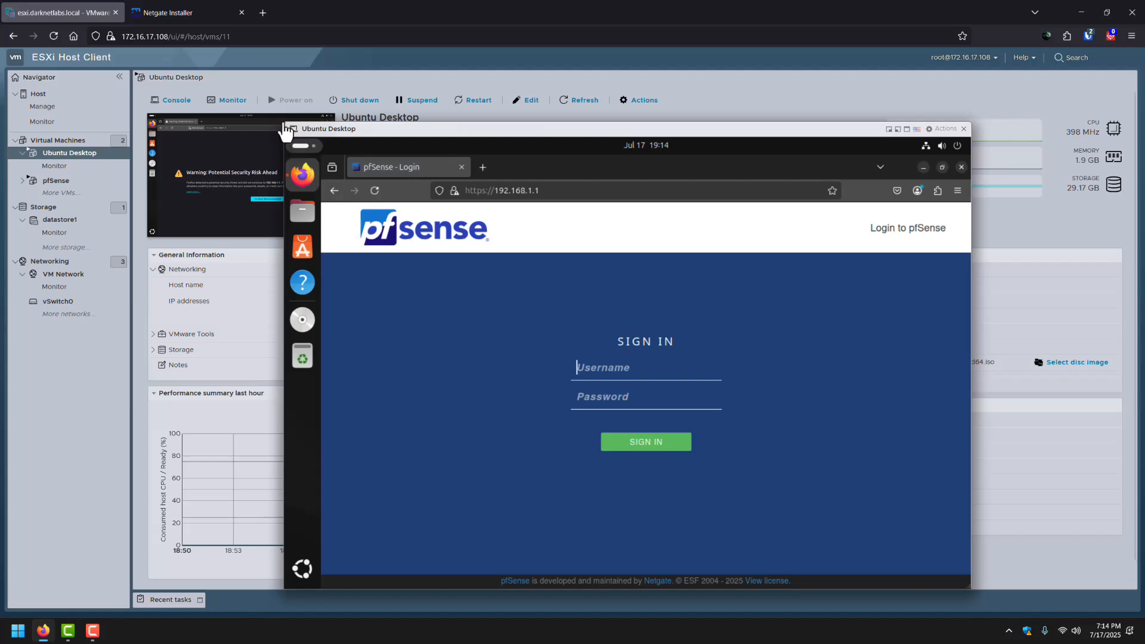
Enlarge the console window and sign in with the admin credentials.
left_click_drag(286, 125, 176, 79)
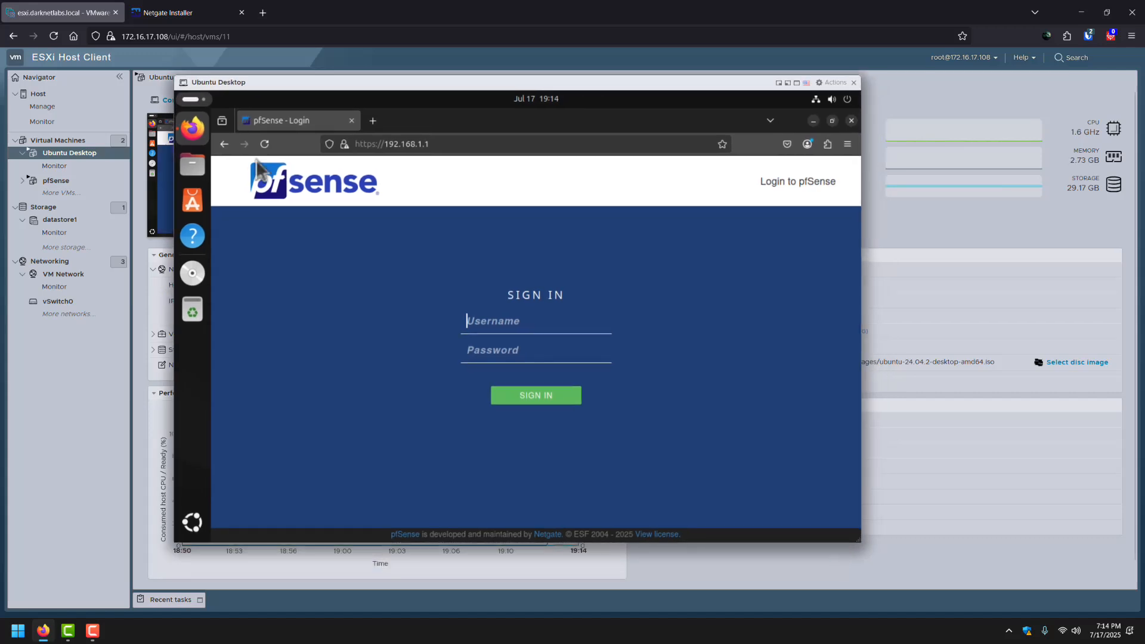
left_click_drag(859, 540, 952, 598)
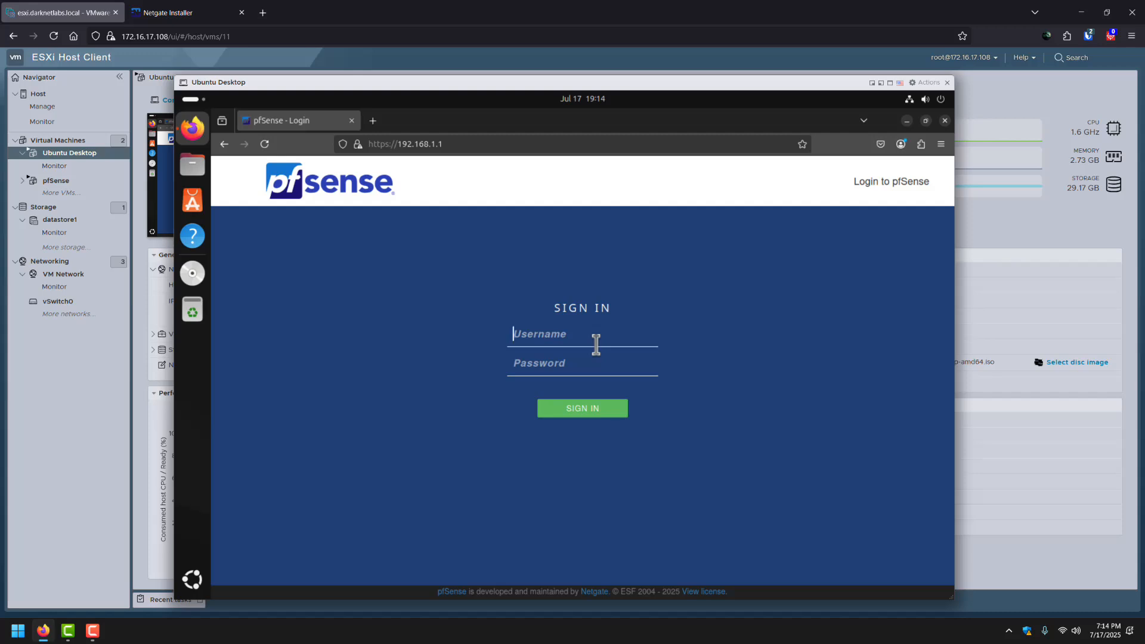
left_click(595, 344)
type("admpfsen")
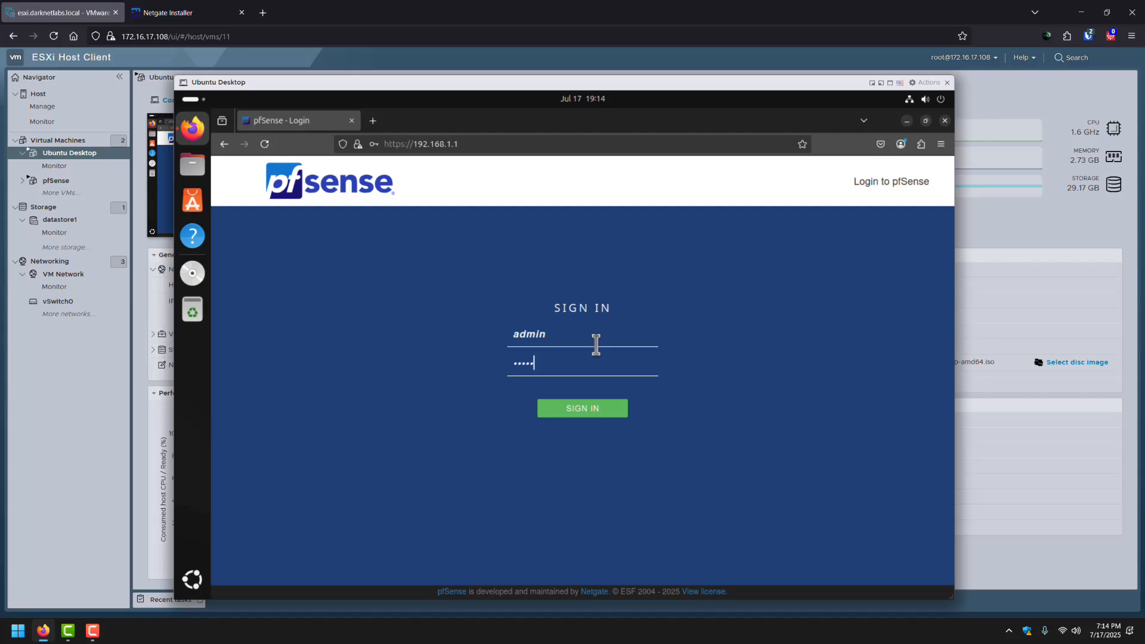
type("se")
key("Return")
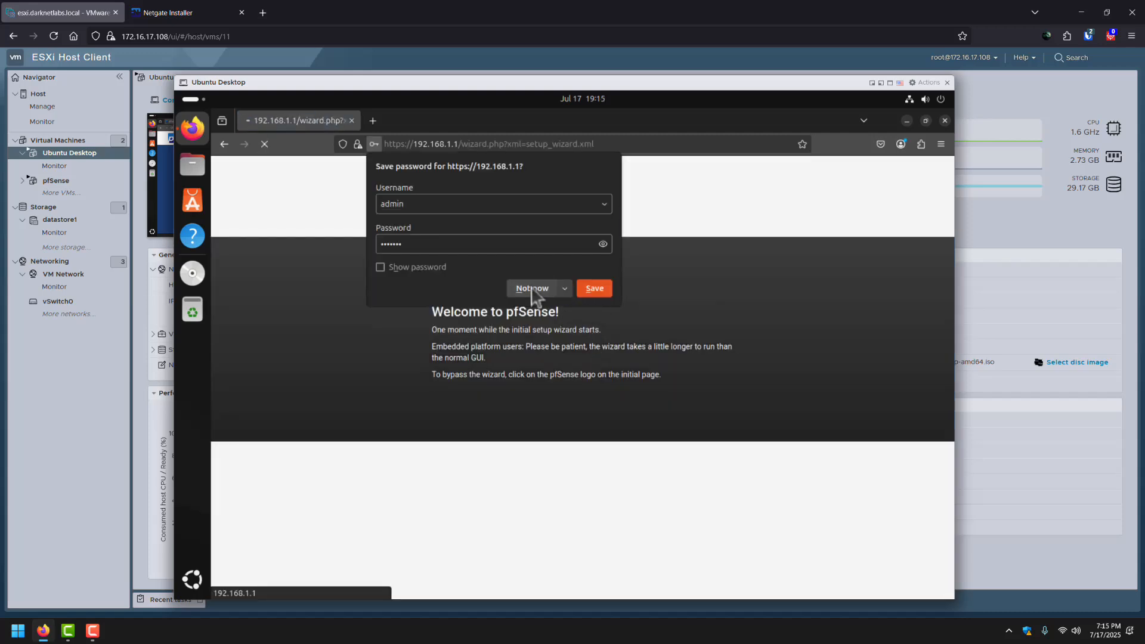
Skip the welcome and support pages and replace the domain home.arpa with darknetlabs.local.
left_click(531, 290)
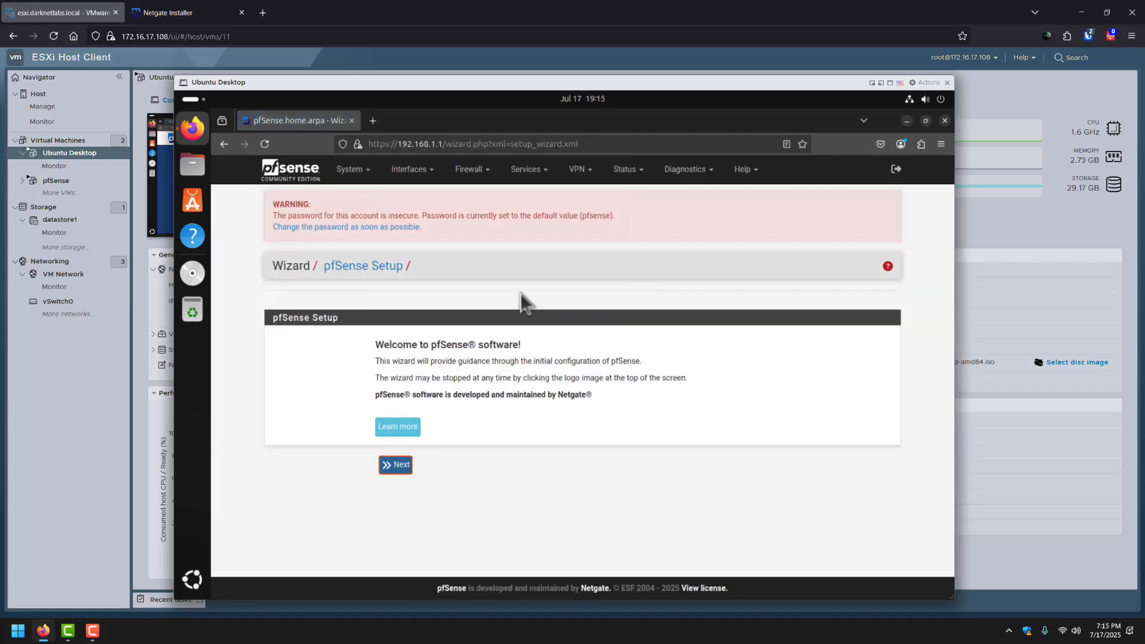
left_click(400, 468)
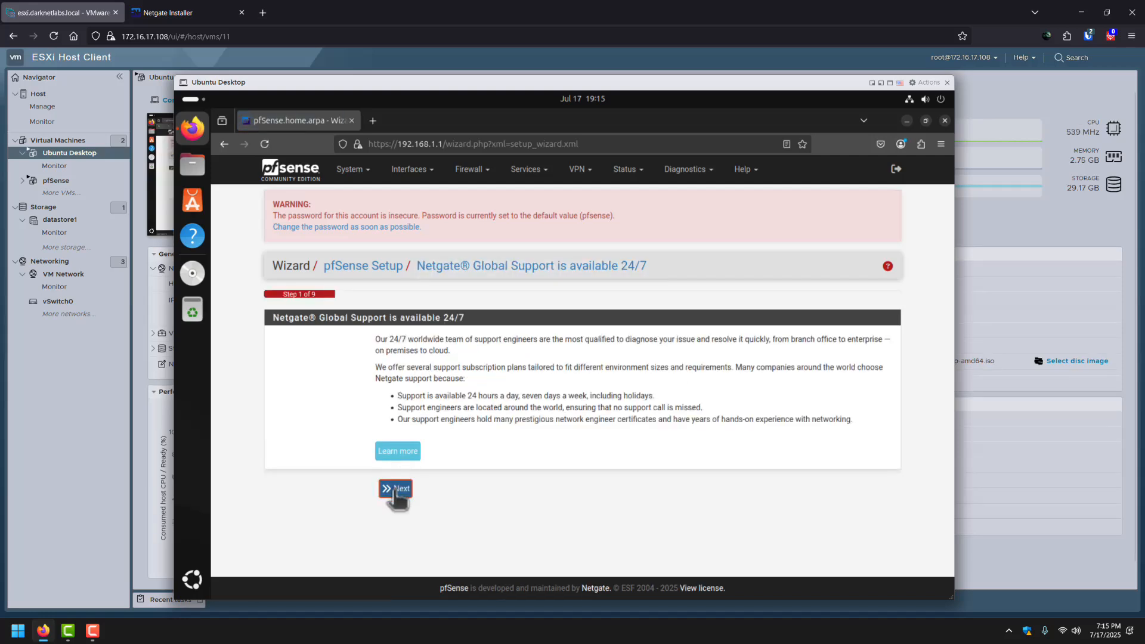
left_click(395, 490)
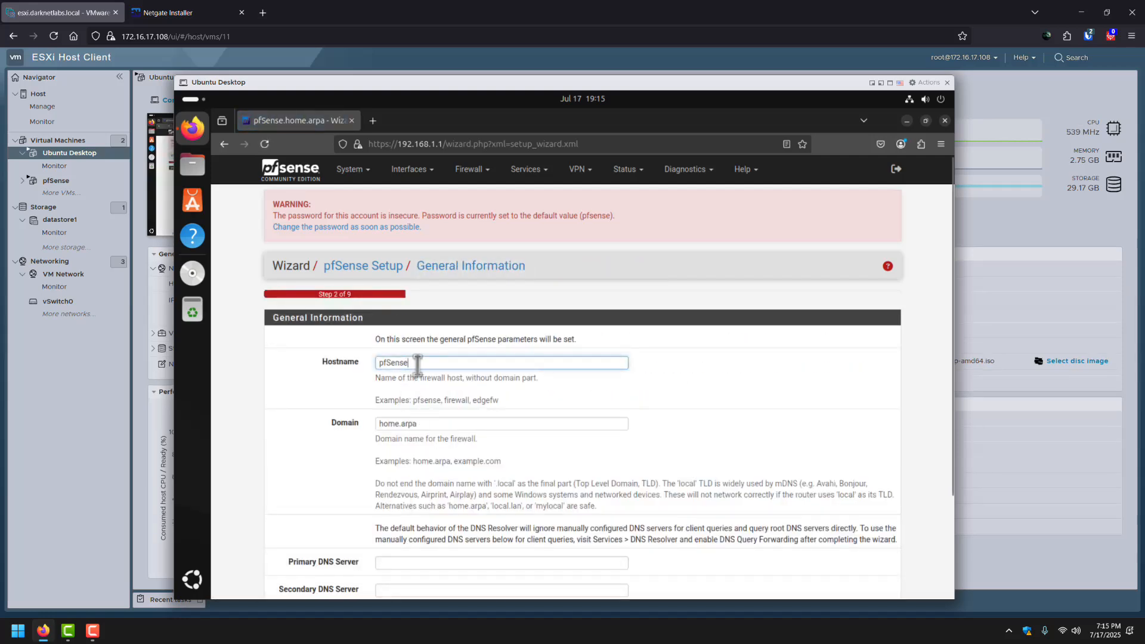
scroll(448, 381, "down", 2)
left_click(426, 346)
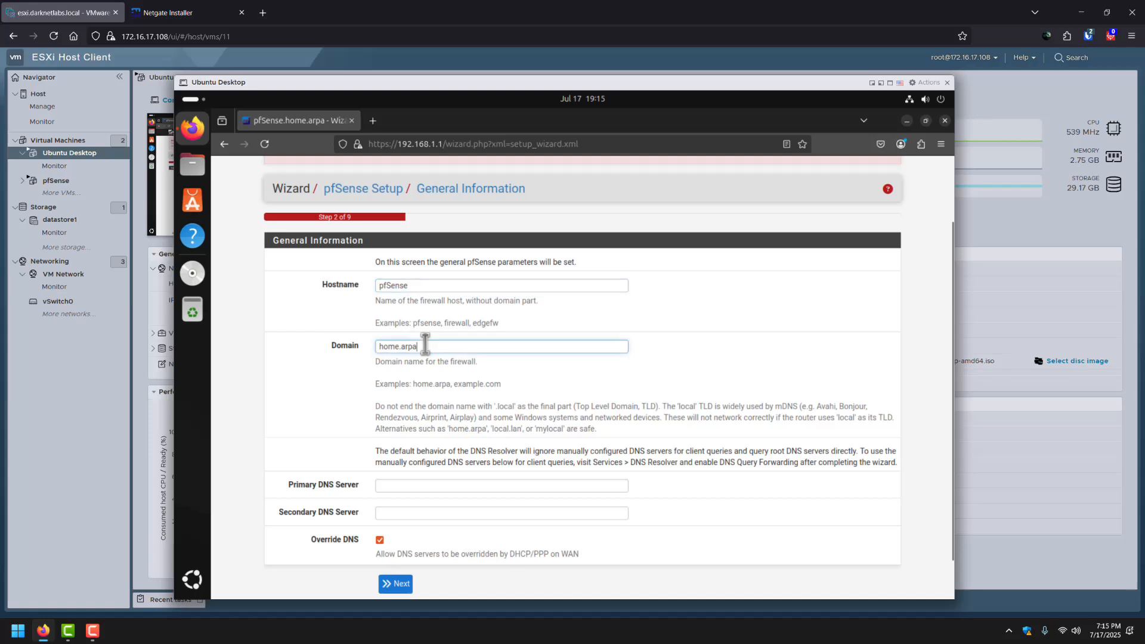
triple_click(425, 346)
type("da")
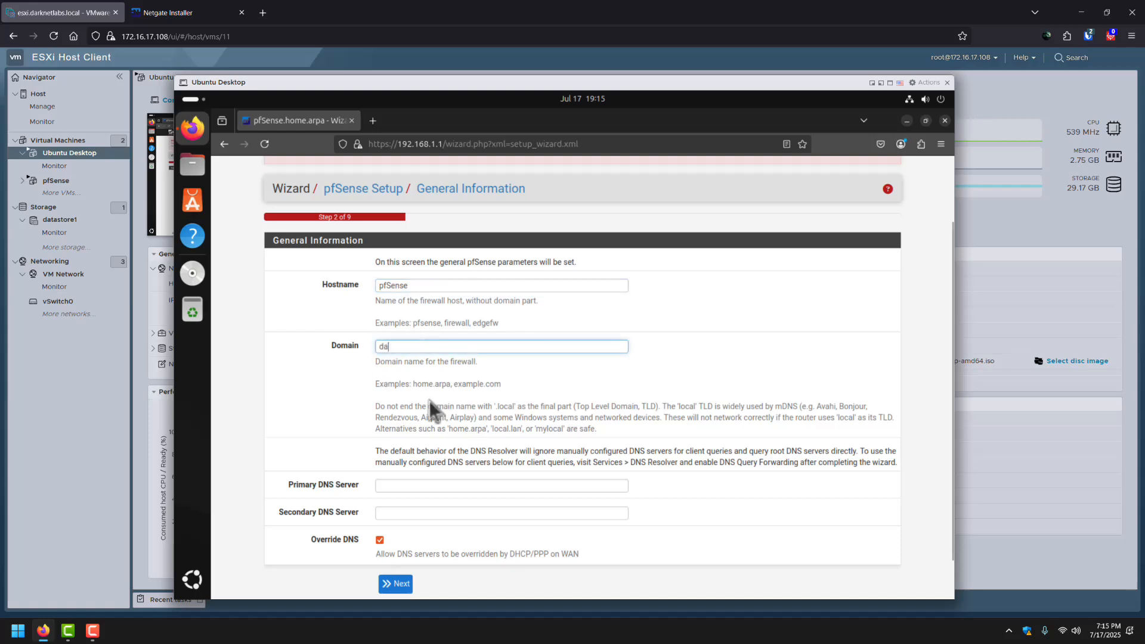
type("rknetlabs")
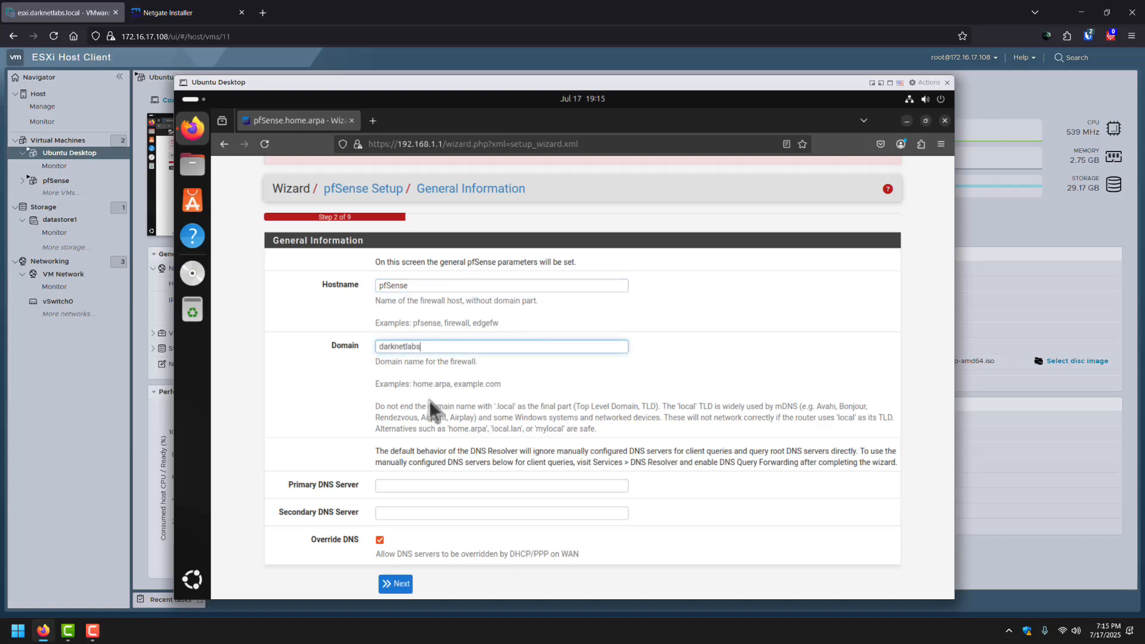
type(".local")
Enter DNS servers 1.1.1.1 and 9.9.9.9 and submit General Information.
scroll(402, 441, "down", 1)
left_click(417, 442)
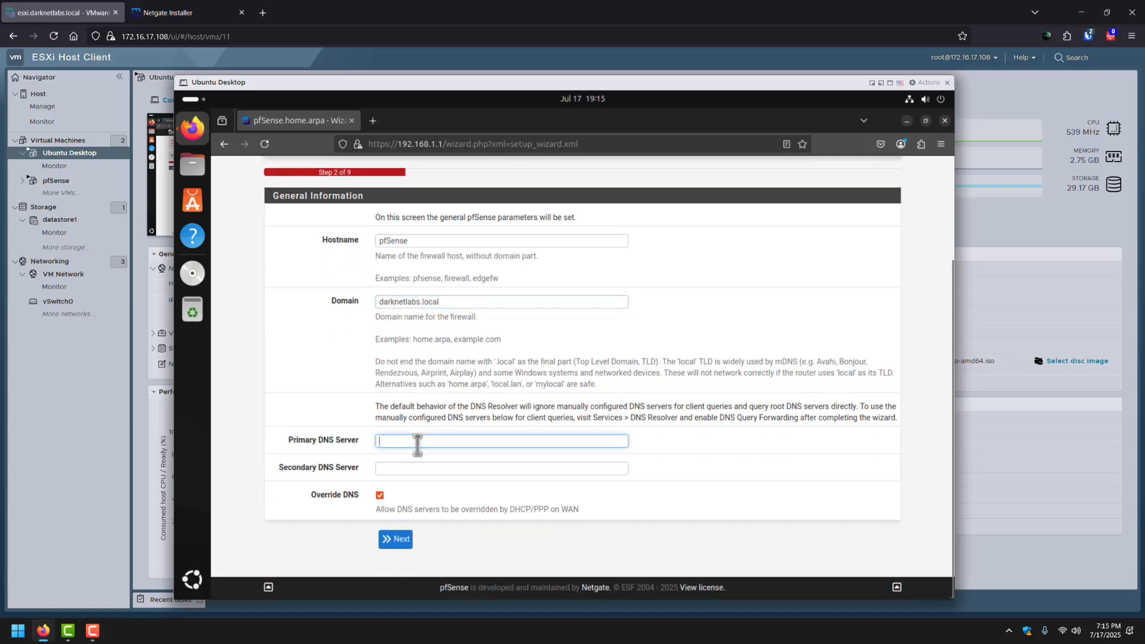
type("1.1.1.1")
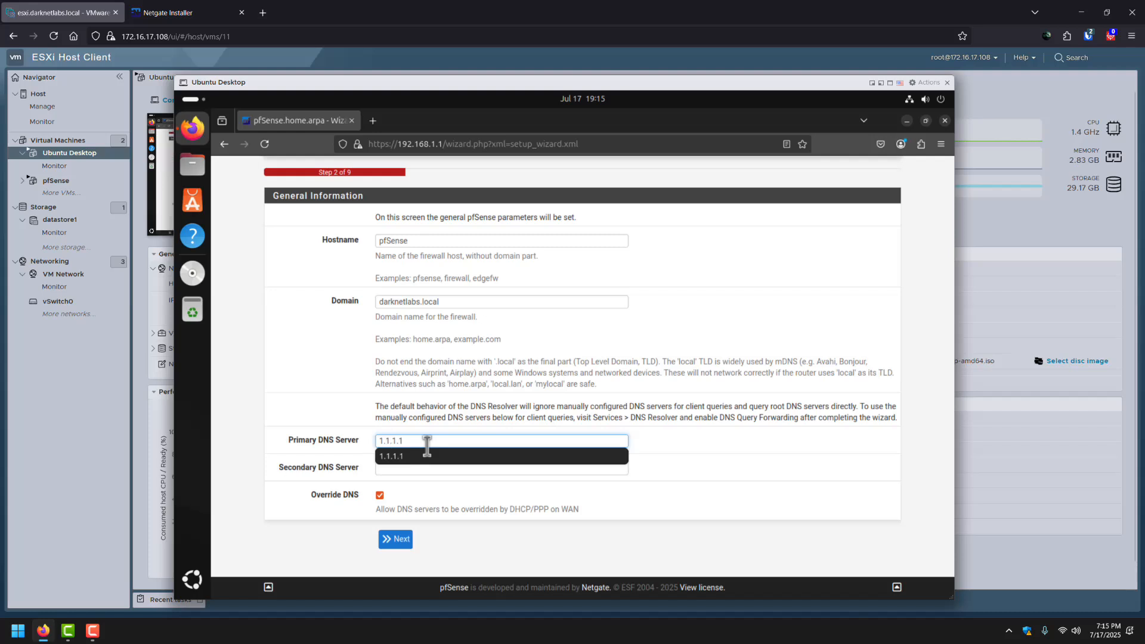
left_click(431, 480)
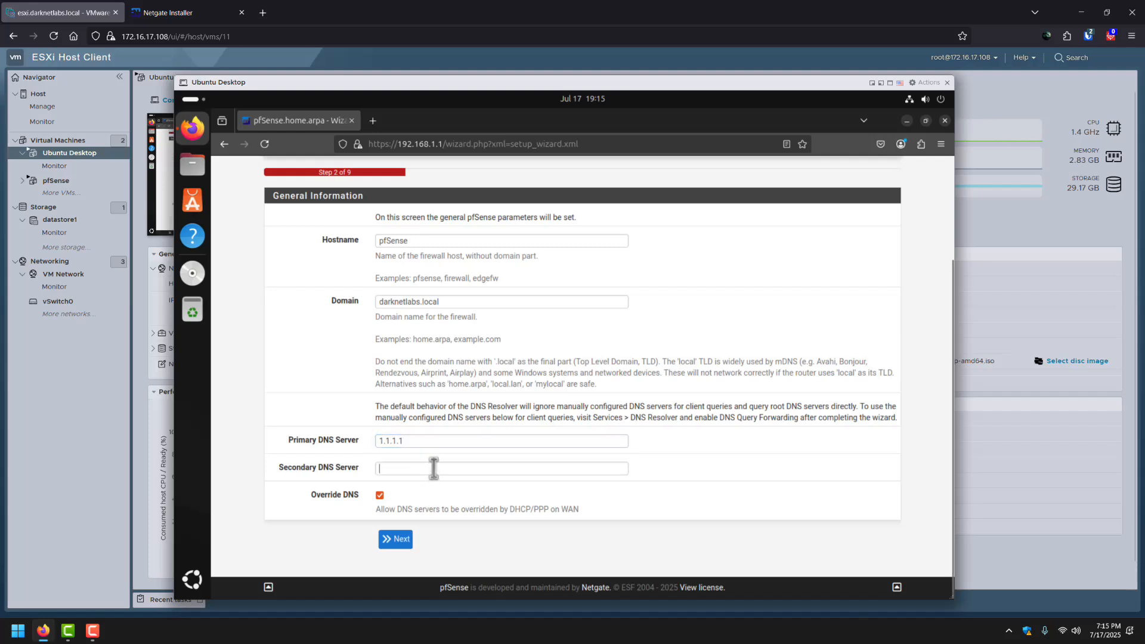
left_click(435, 469)
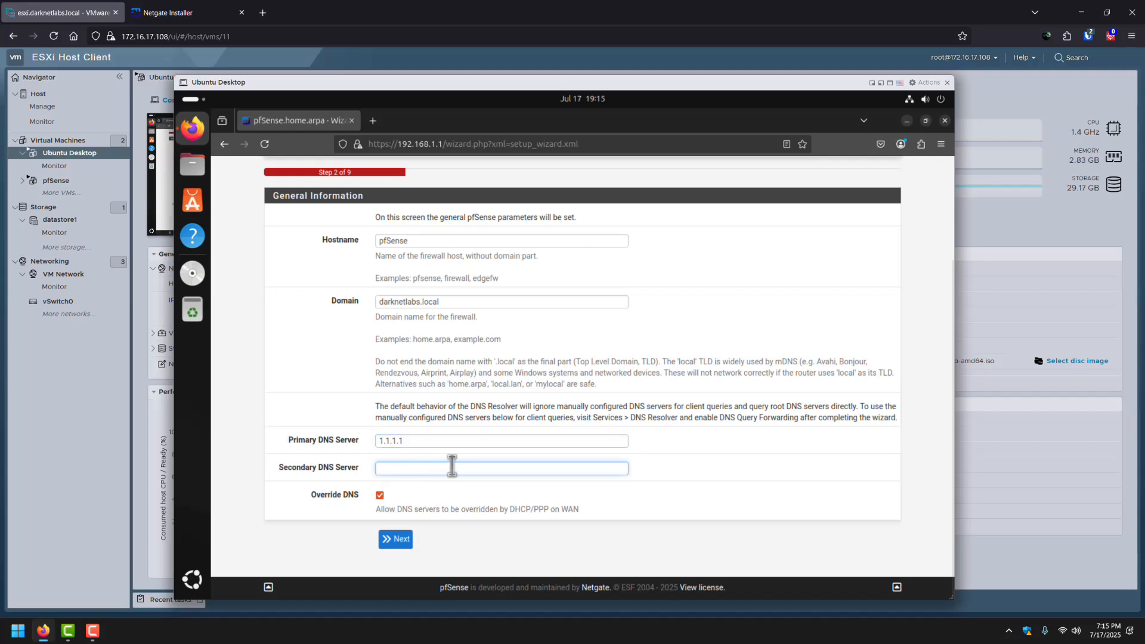
type("9.9.9")
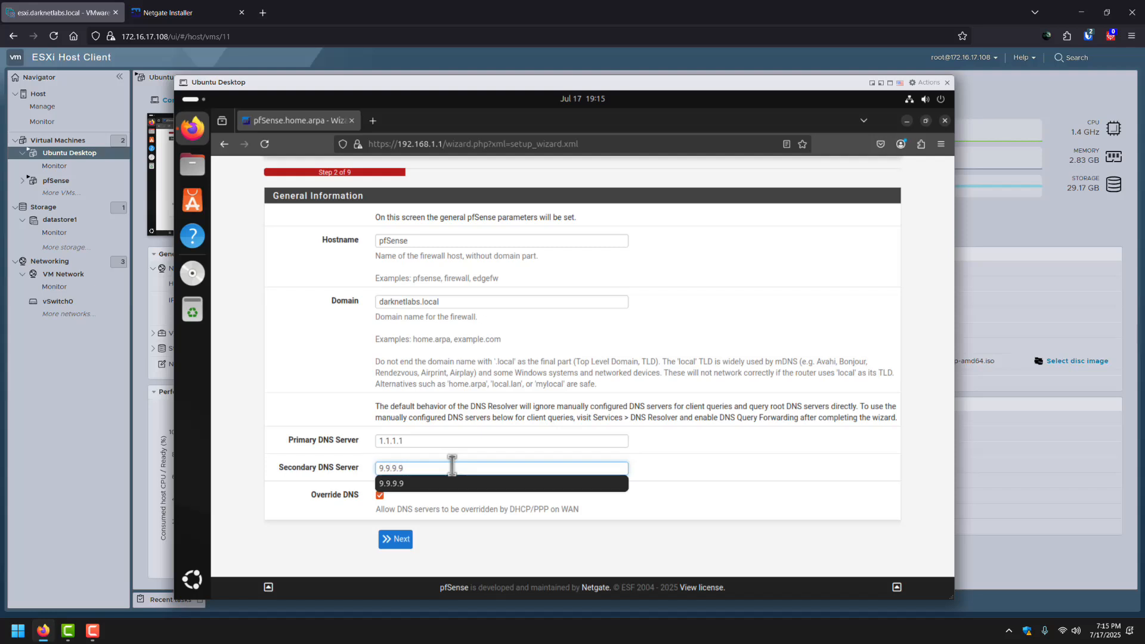
type(".9")
left_click(554, 537)
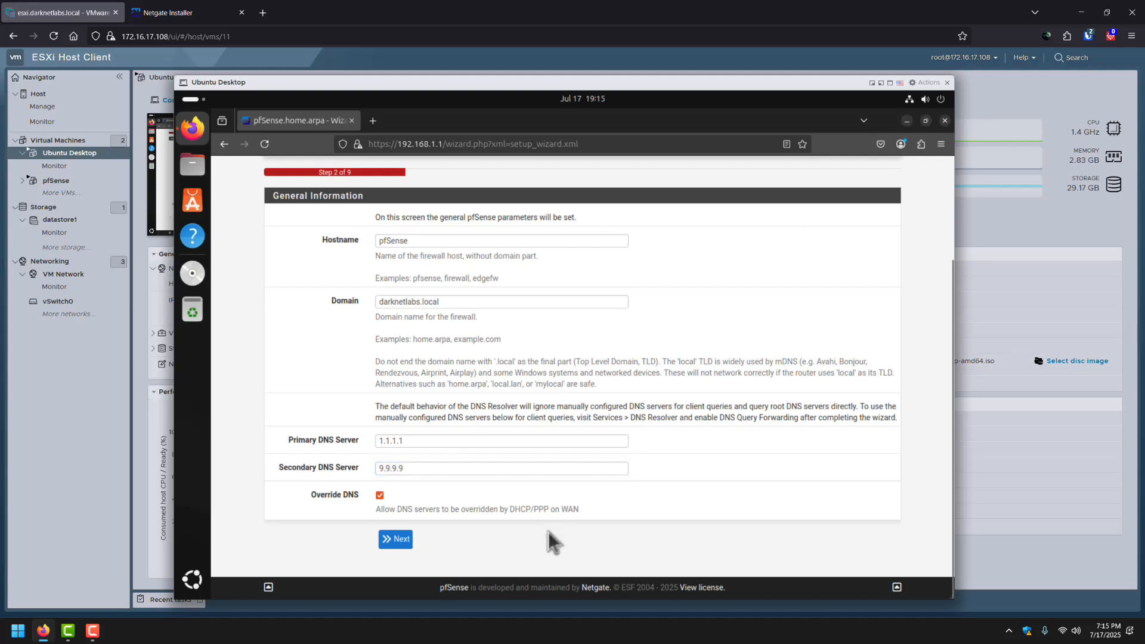
left_click(400, 540)
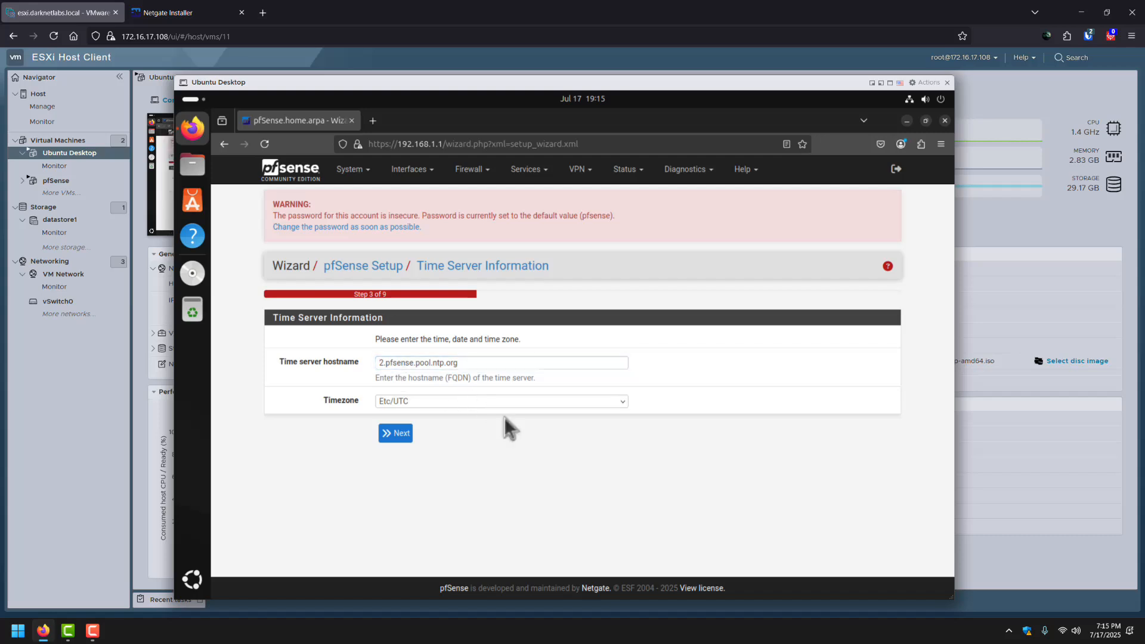
Set the time server to time.google.com and the timezone to Etc/GMT-4.
left_click_drag(473, 363, 376, 364)
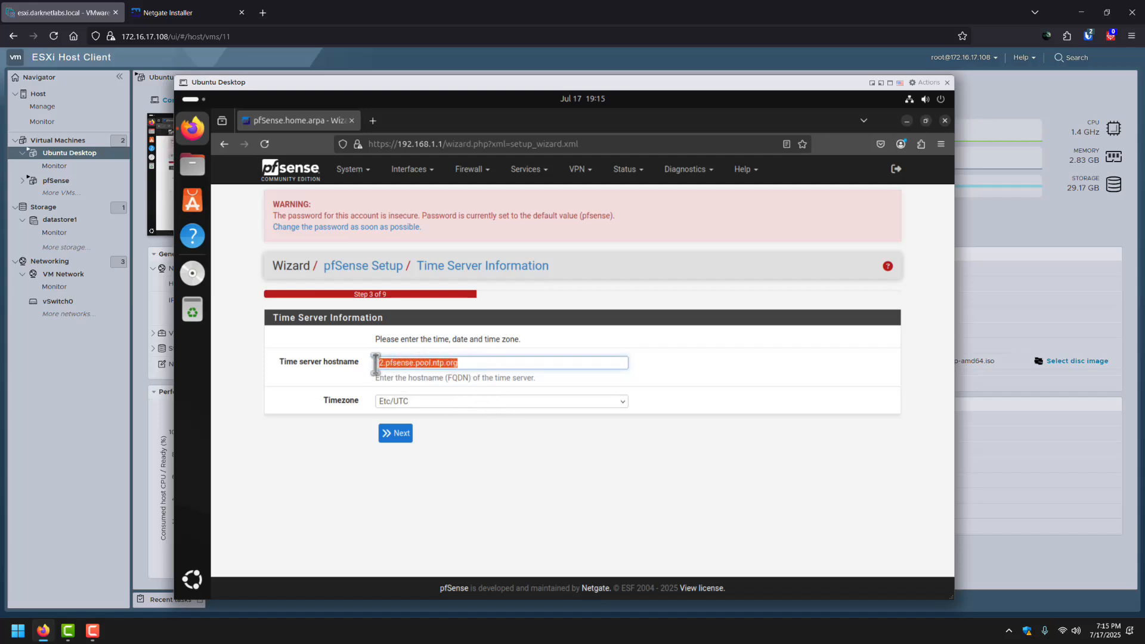
type("time.go")
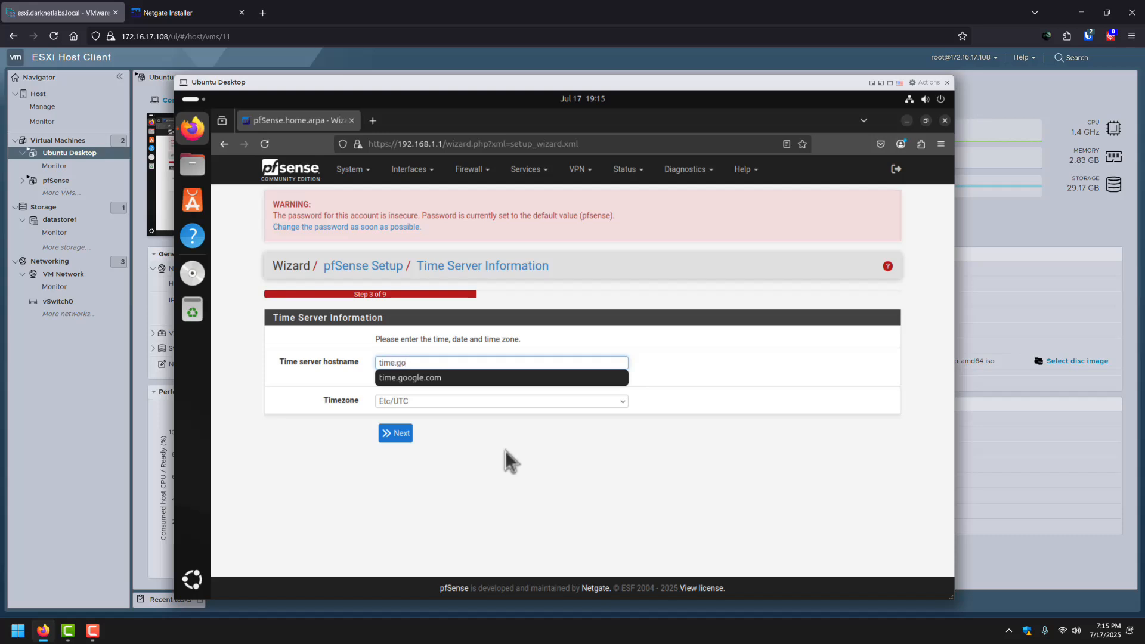
key("Down")
key("Return")
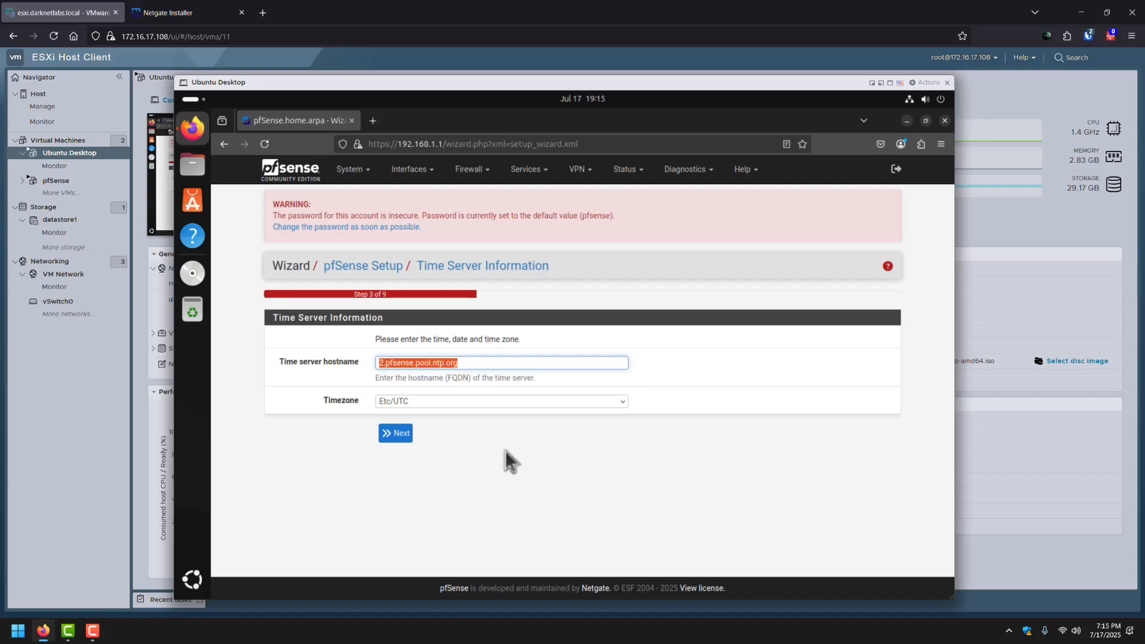
left_click(479, 400)
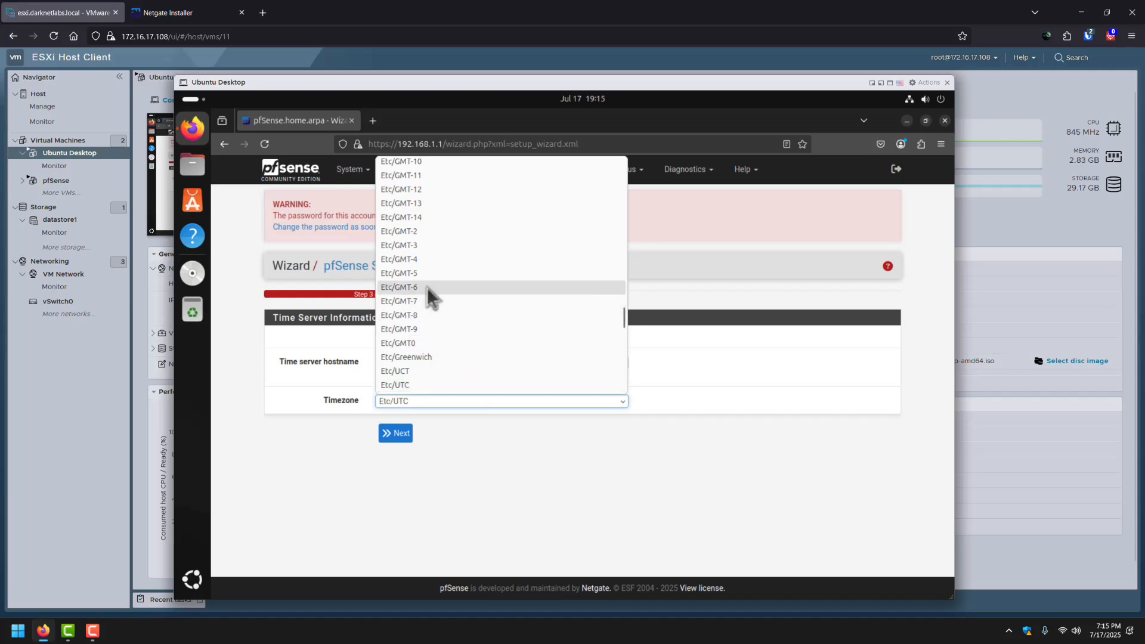
left_click(418, 262)
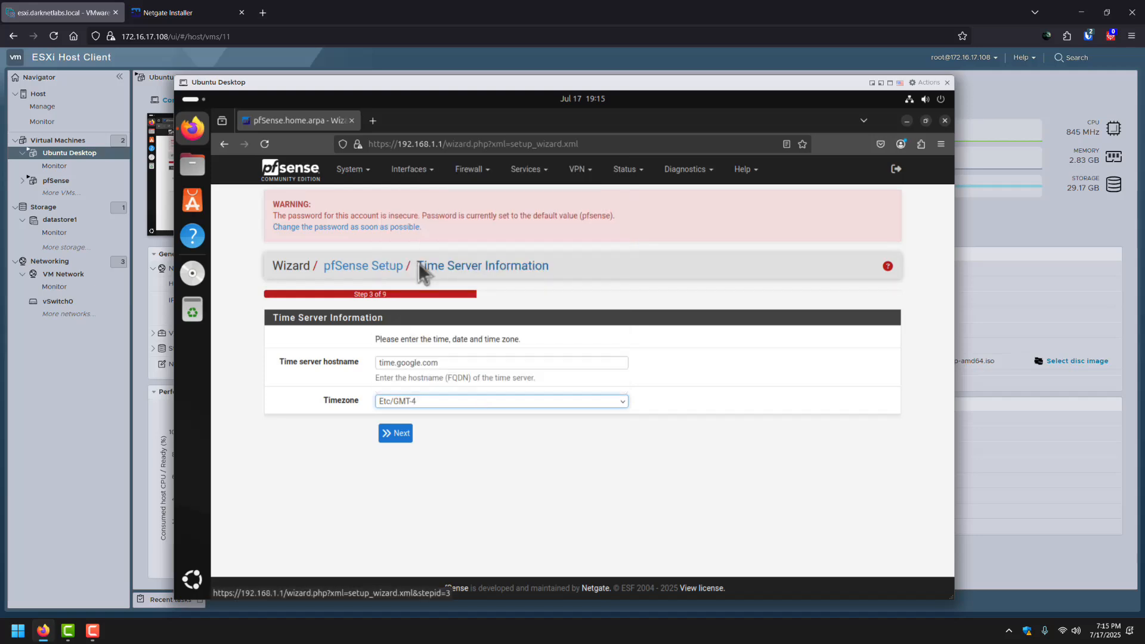
left_click(394, 433)
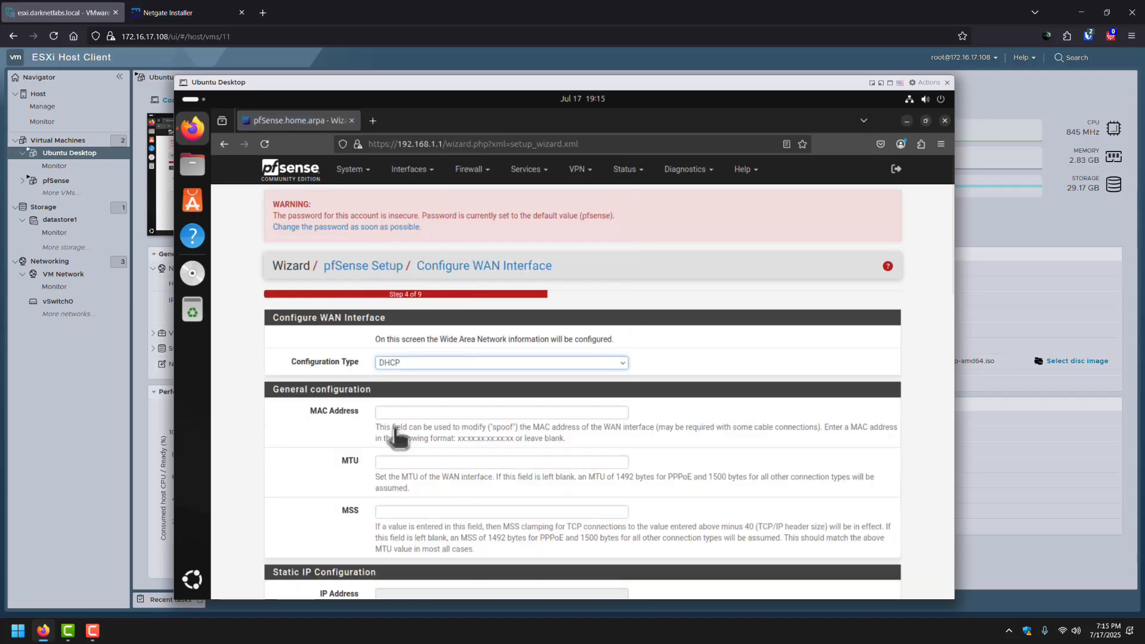
Turn off RFC1918 private and bogon network blocking on WAN and continue.
scroll(326, 447, "down", 10)
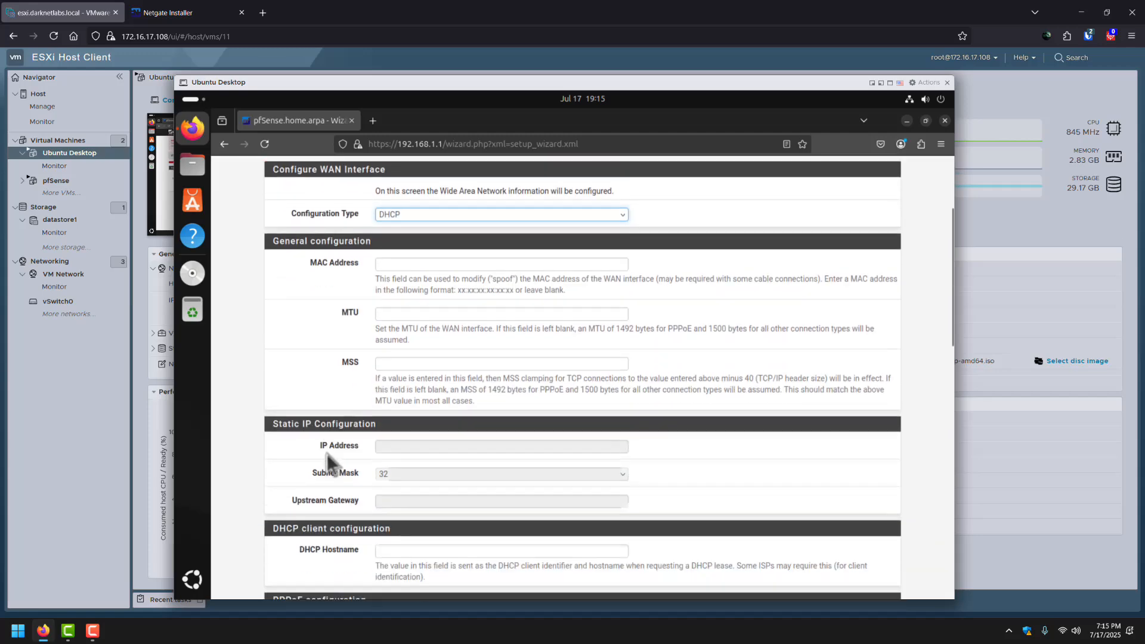
scroll(327, 460, "down", 5)
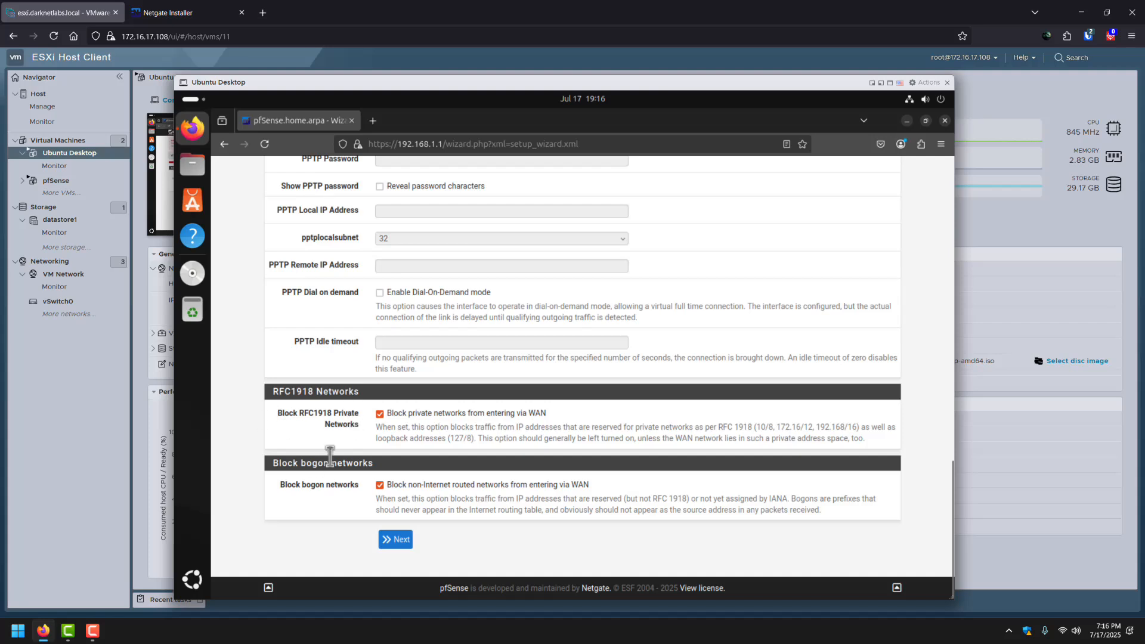
left_click(379, 413)
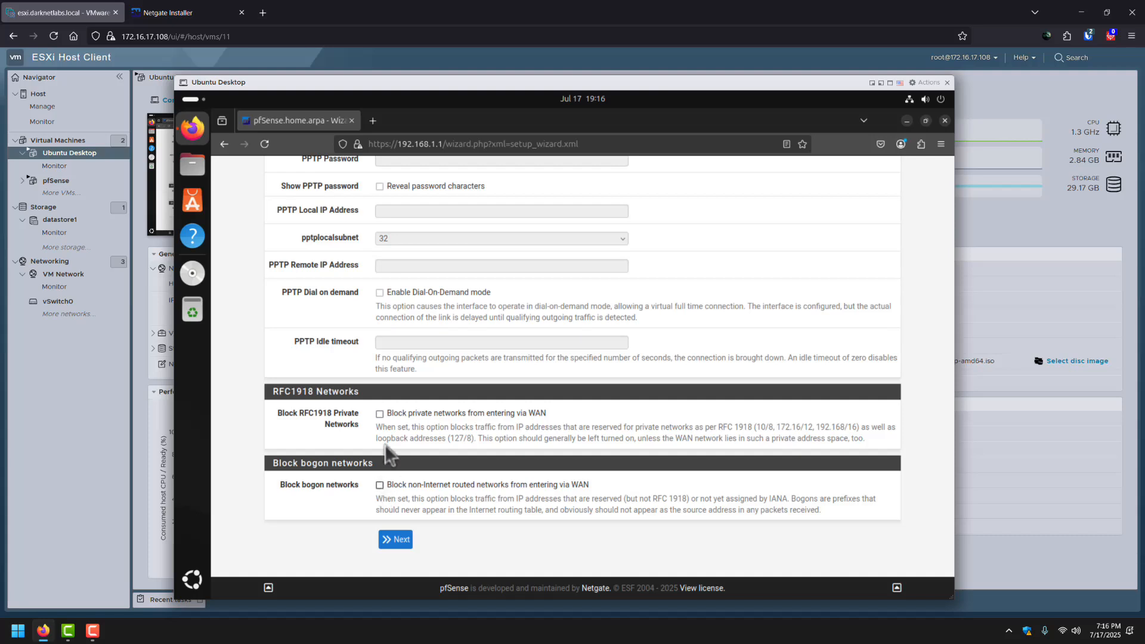
left_click(396, 541)
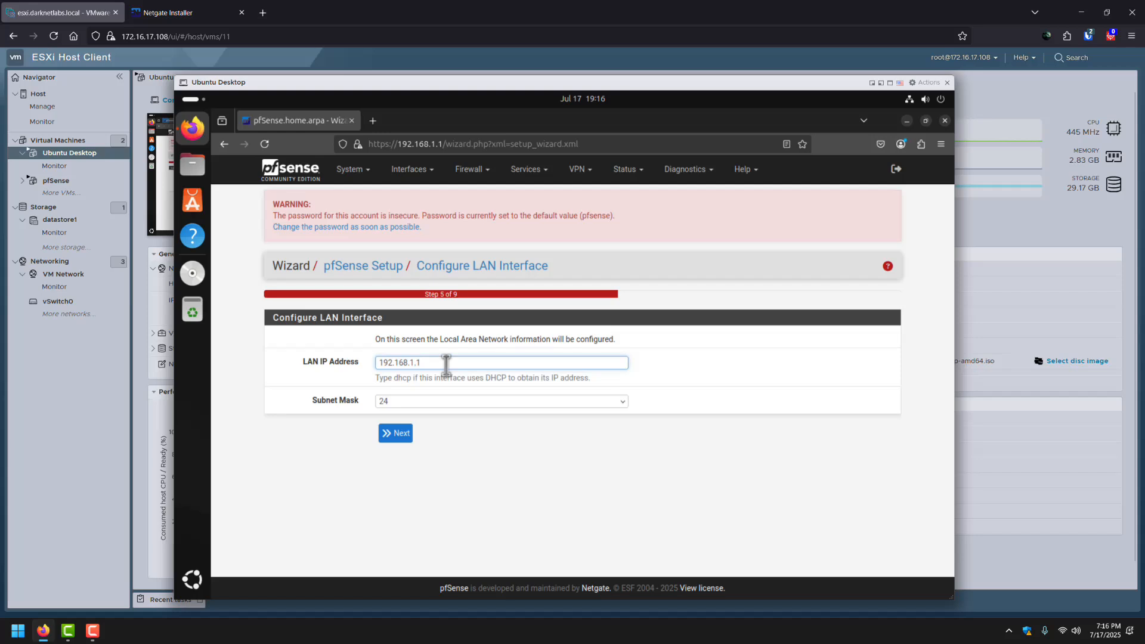
Keep LAN at 192.168.1.1/24, set and confirm a new admin password, then reload pfSense.
left_click(396, 434)
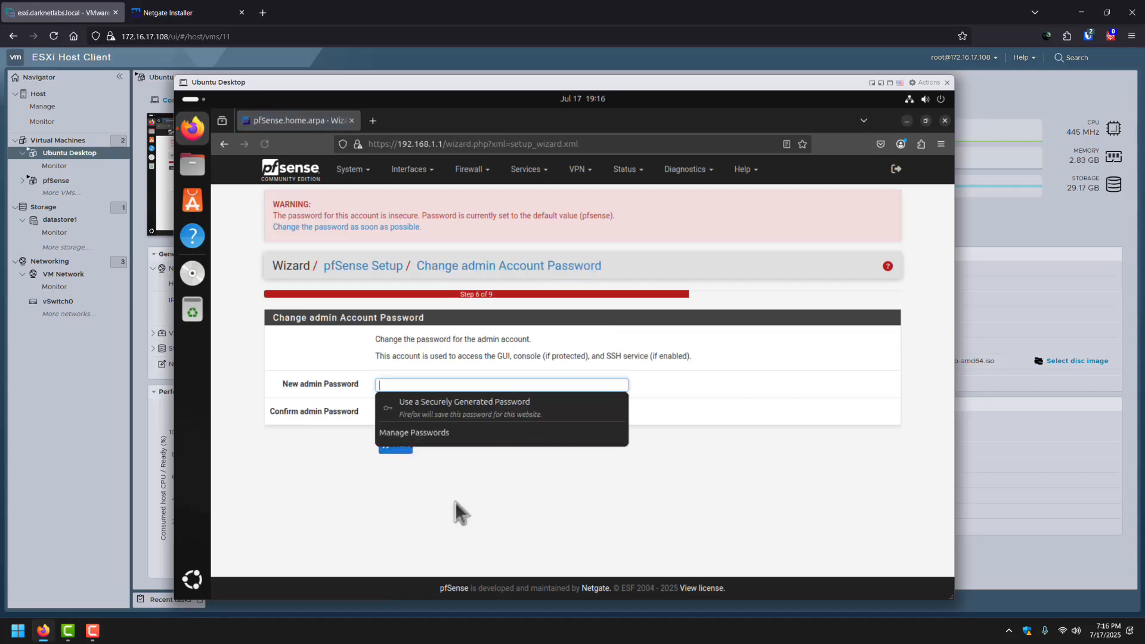
left_click(439, 386)
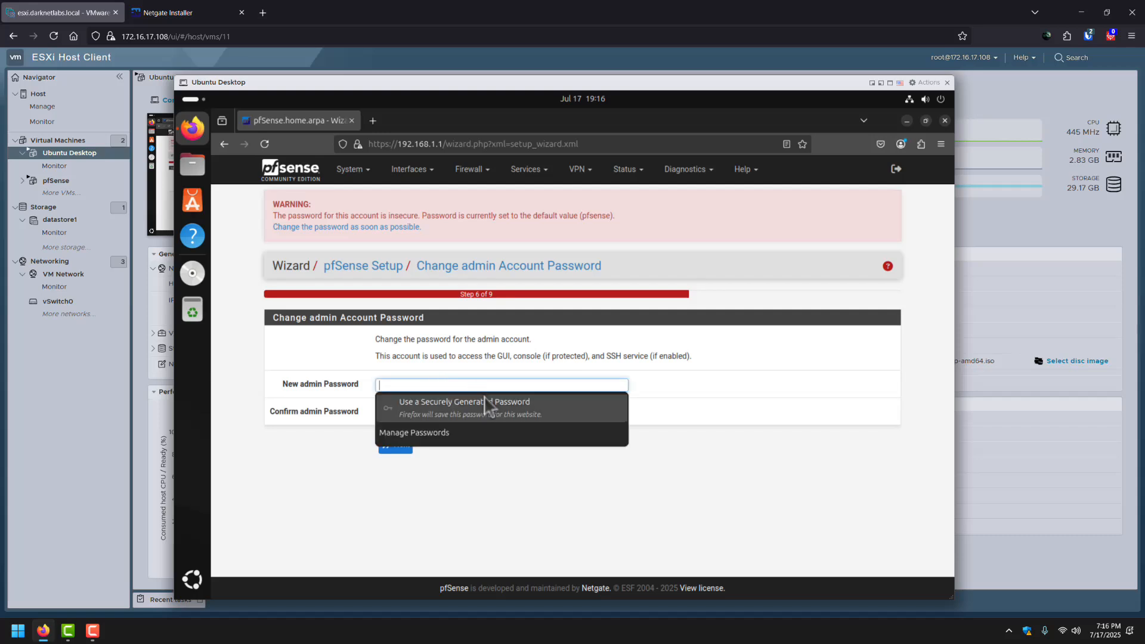
type("••••••••••••")
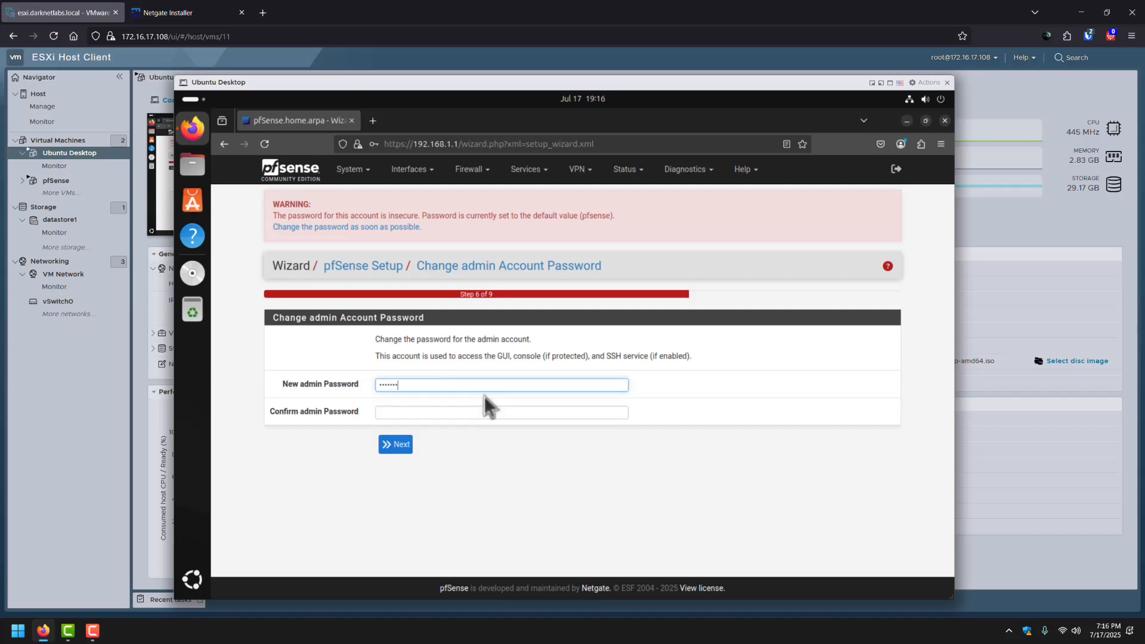
type("•")
key("Tab")
type("•••••••")
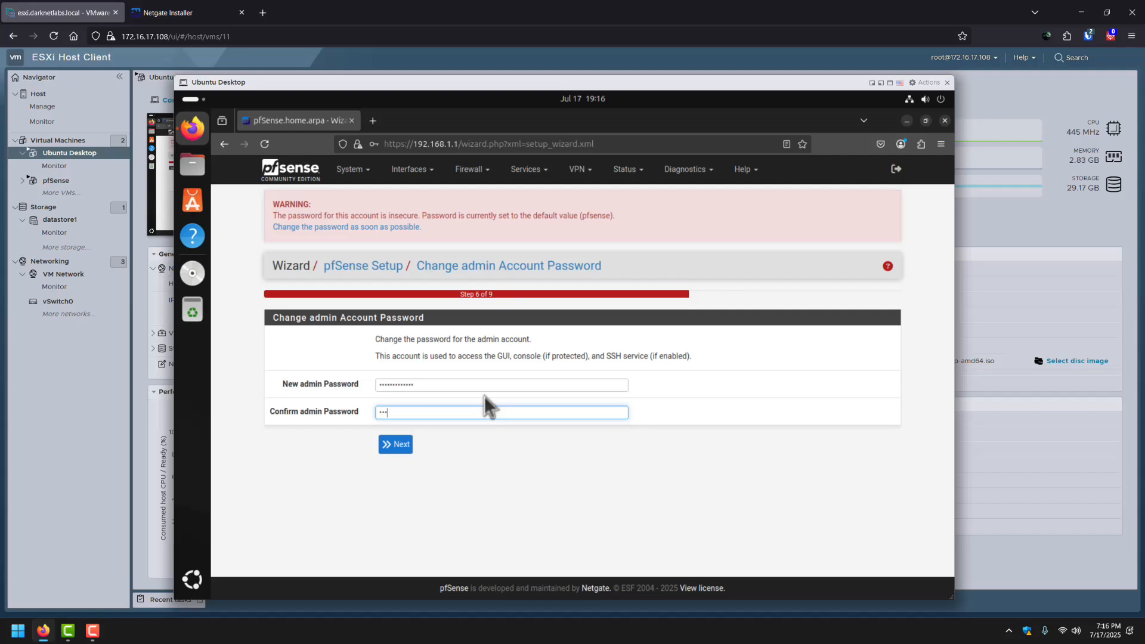
type("••••••")
left_click(411, 447)
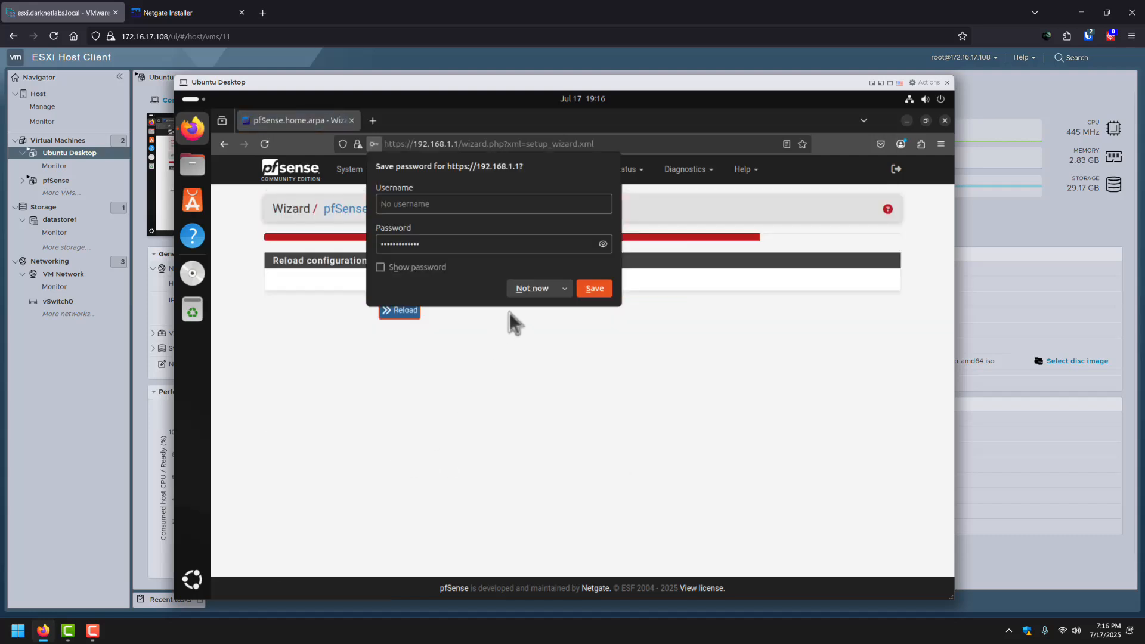
left_click(534, 287)
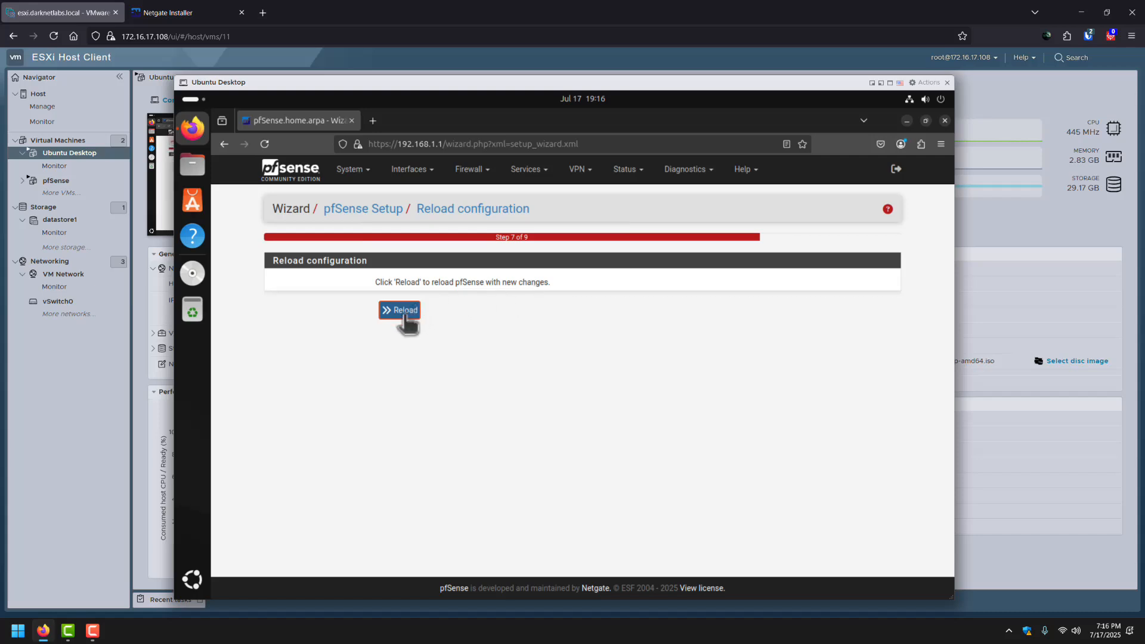
left_click(405, 315)
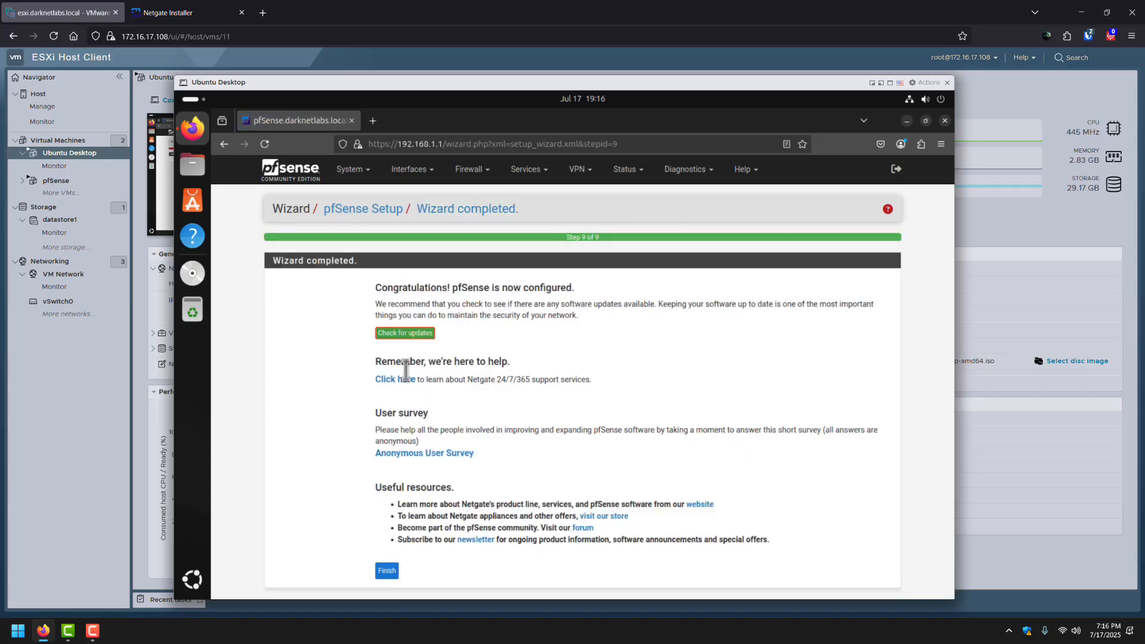
Finish the wizard, accept the copyright notice, dismiss the survey, and close the Ubuntu Desktop console.
scroll(366, 410, "down", 2)
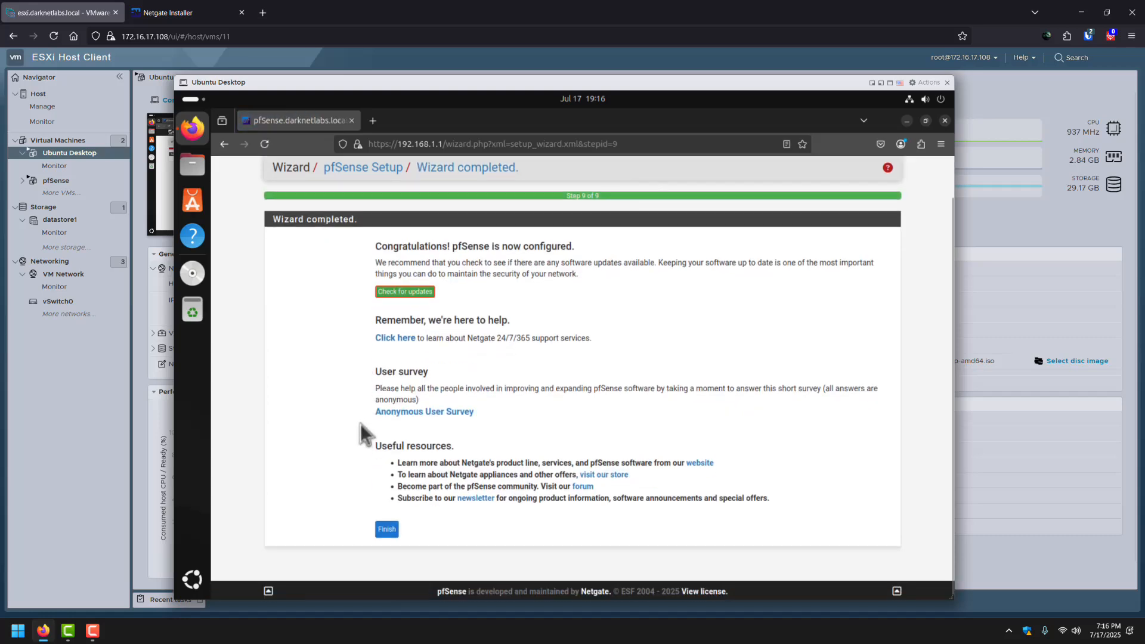
left_click(386, 526)
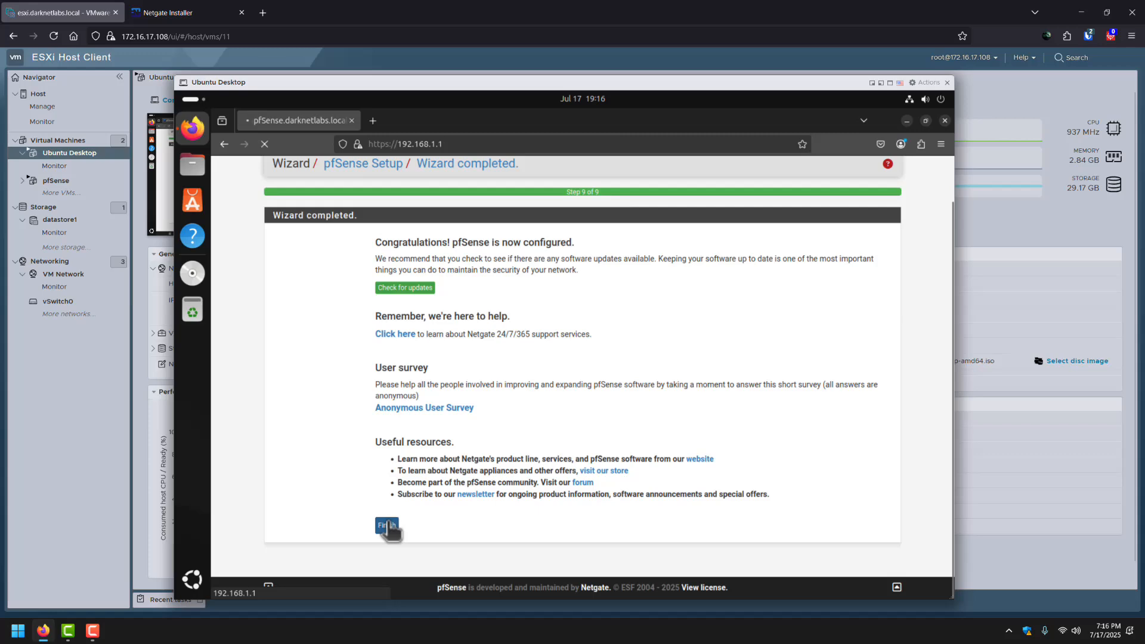
scroll(691, 426, "down", 2)
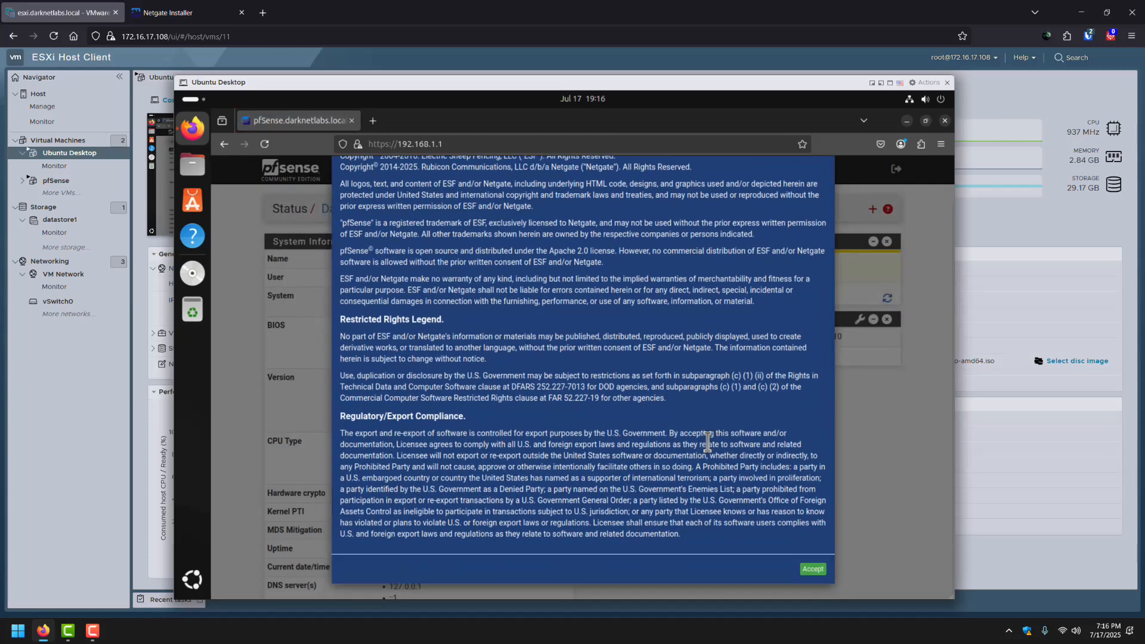
left_click(813, 568)
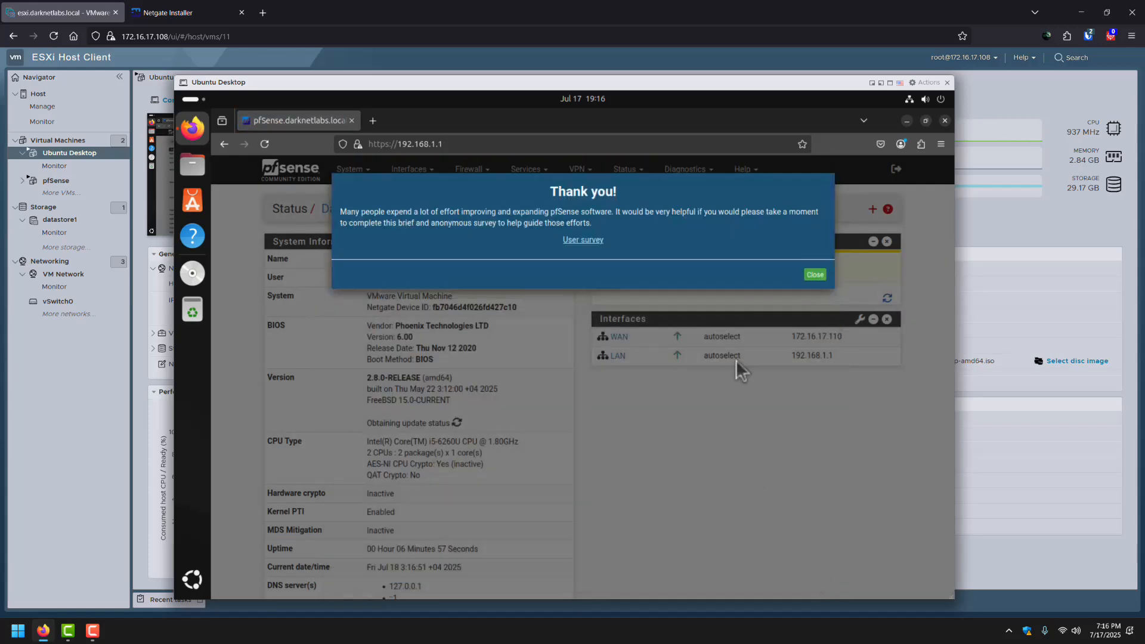
left_click(814, 275)
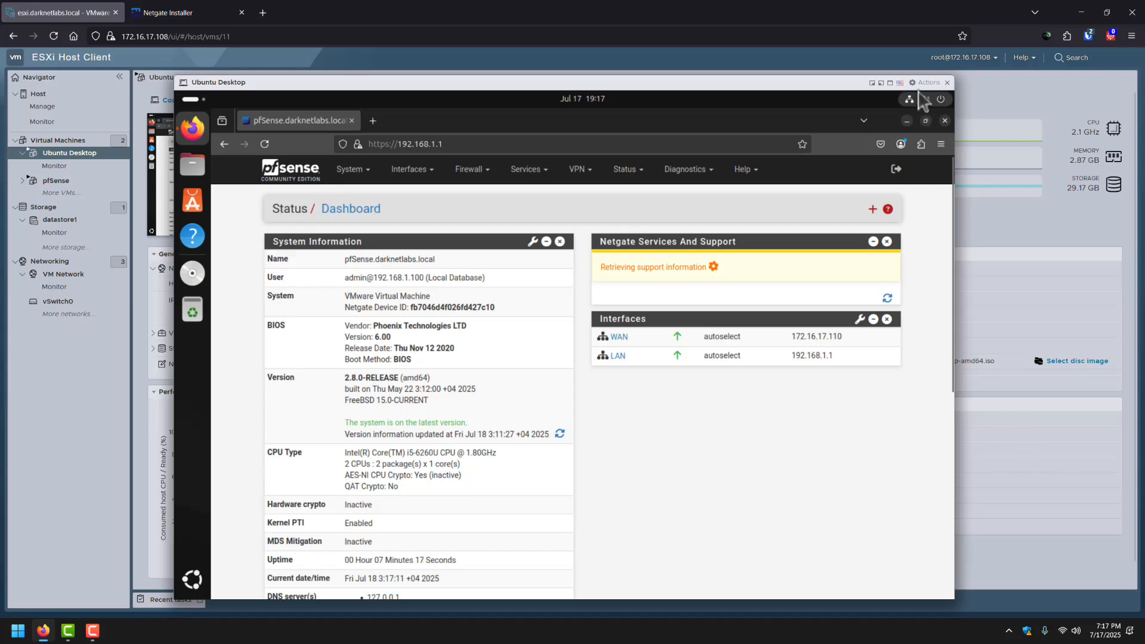
left_click(947, 84)
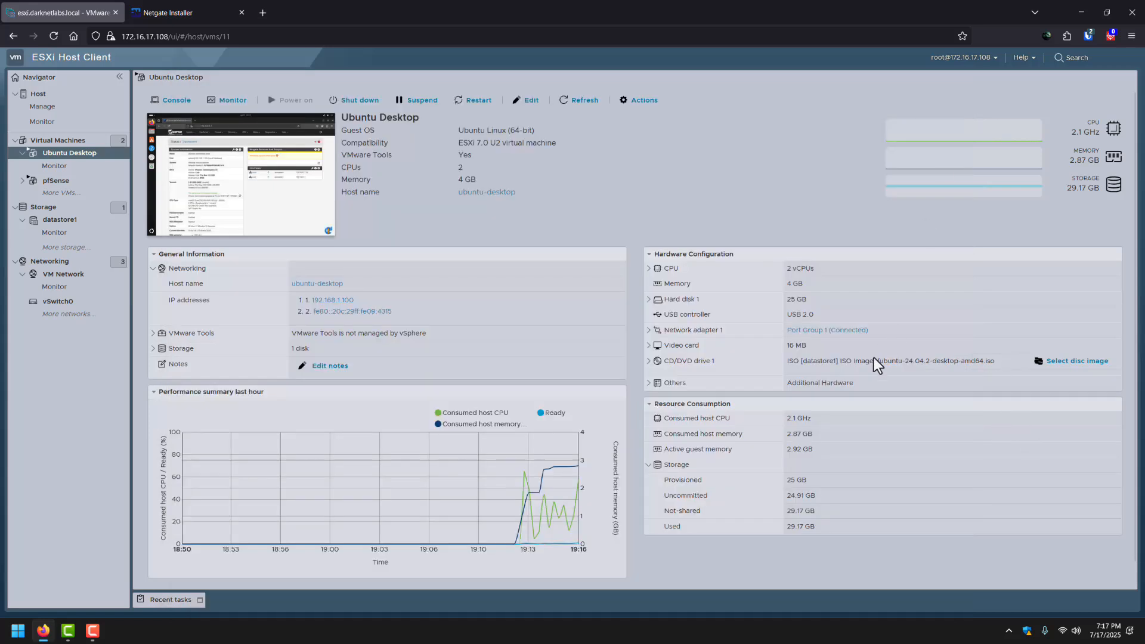
Open the pfSense VM's summary and expand Network adapter 1's details.
left_click(60, 142)
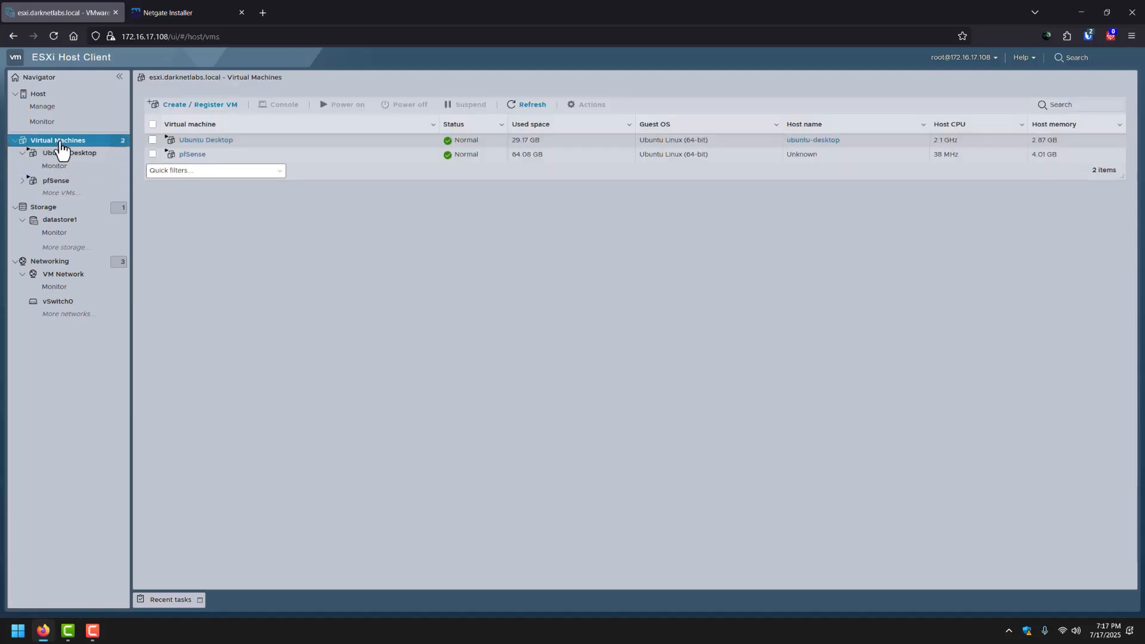
left_click(182, 156)
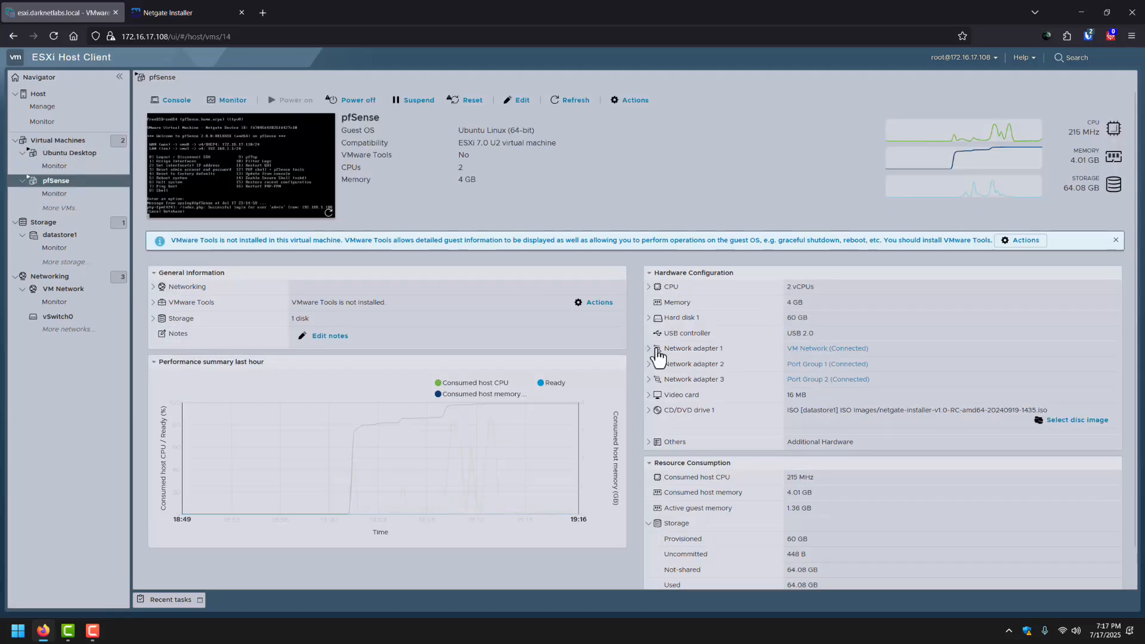
left_click(654, 349)
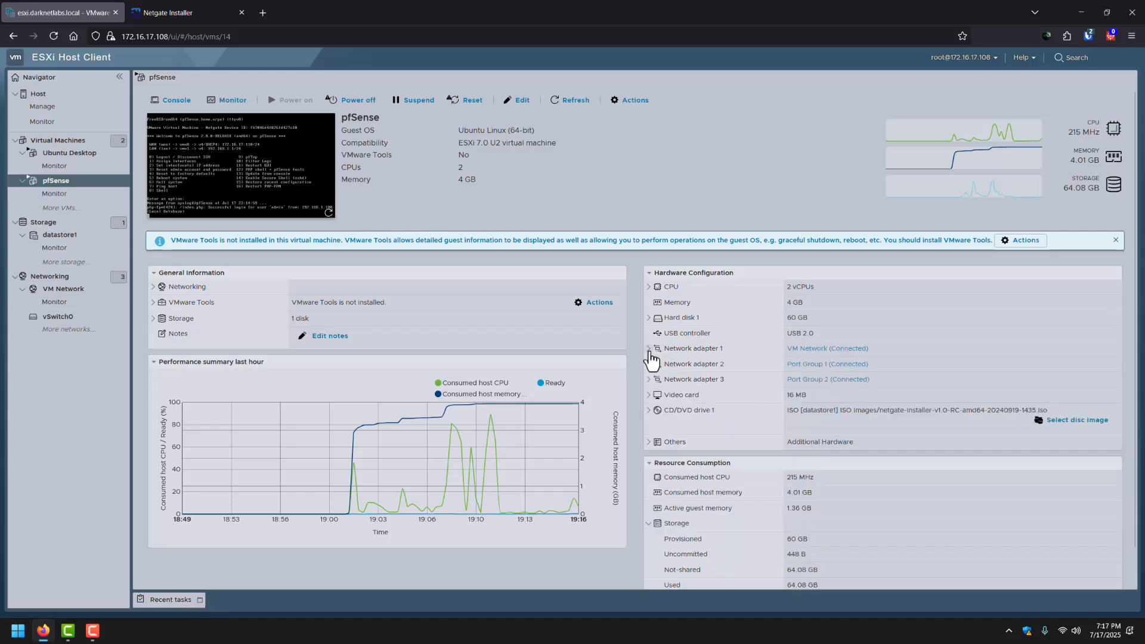
Try loading 172.16.17.110 in a new browser tab, then return to the ESXi tab.
left_click(261, 13)
type("172.16.17.110/")
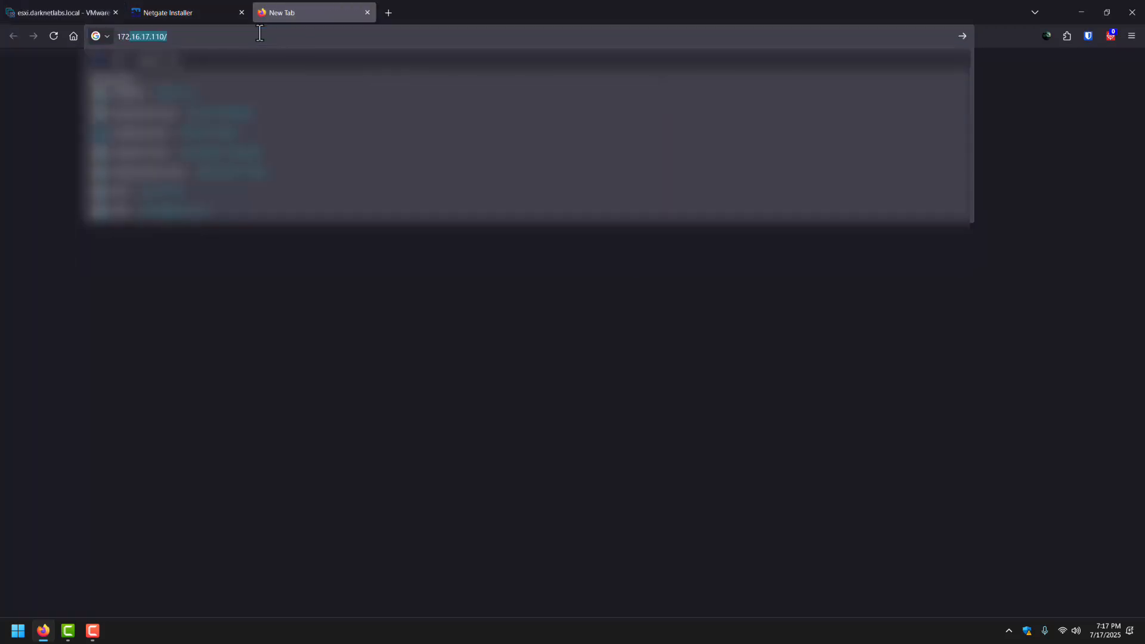
key("Right")
key("BackSpace")
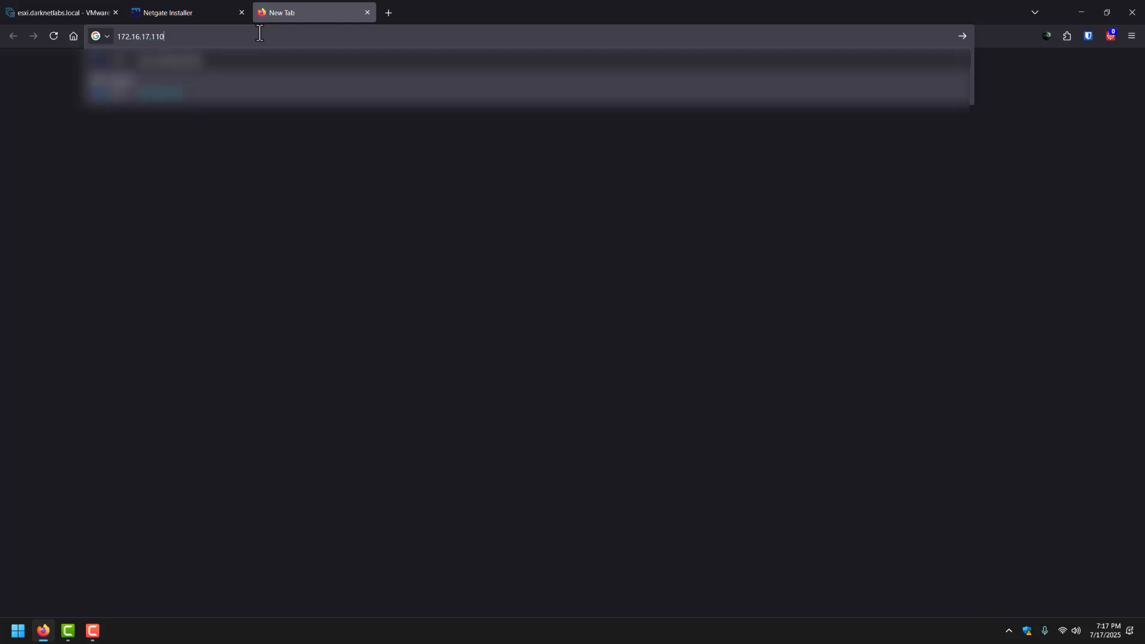
left_click(200, 103)
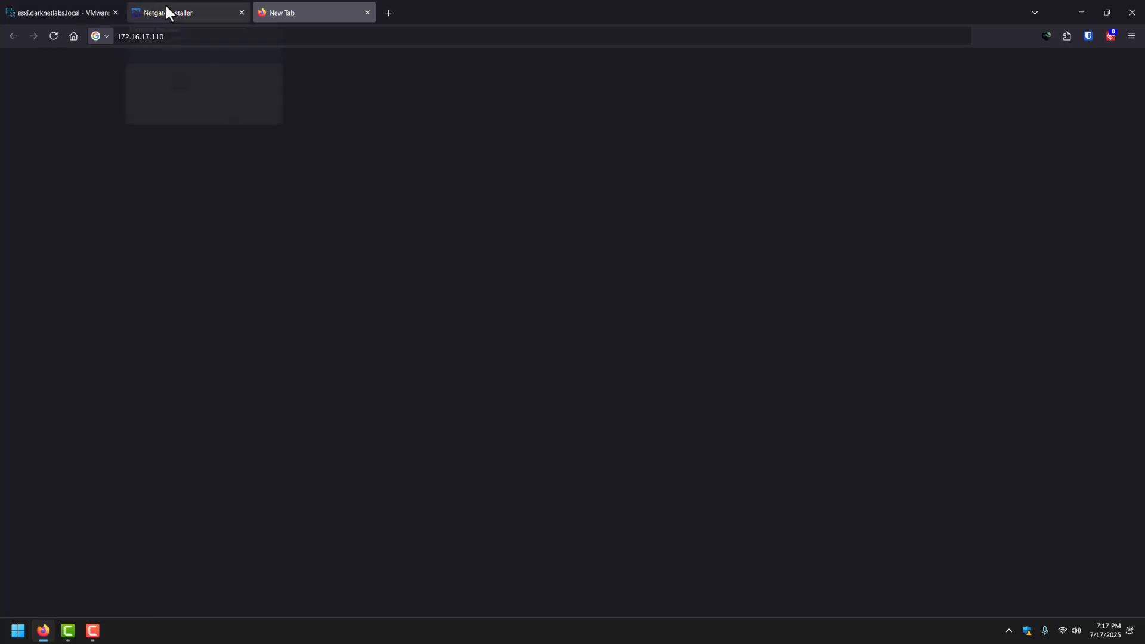
left_click(77, 12)
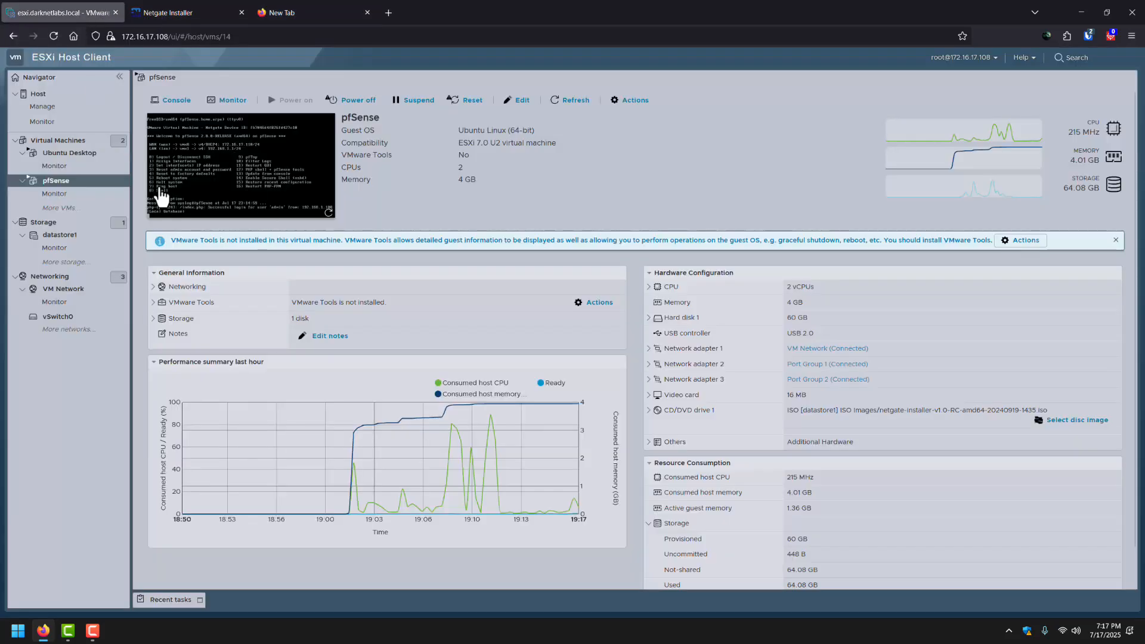
Reopen the Ubuntu Desktop console and enlarge its window.
left_click(62, 153)
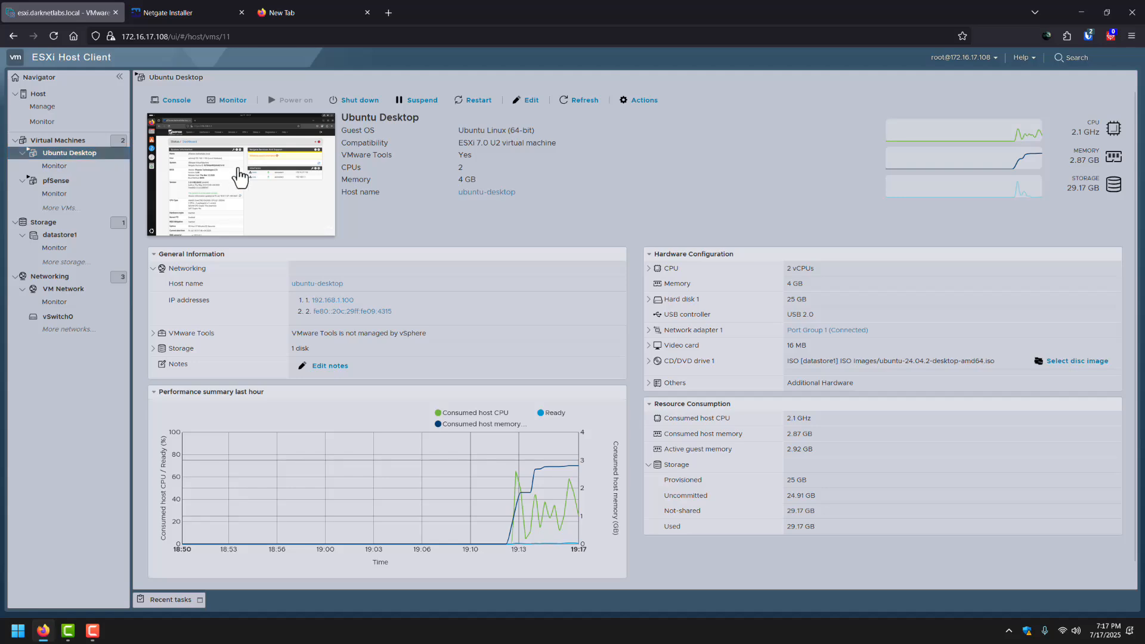
left_click(238, 177)
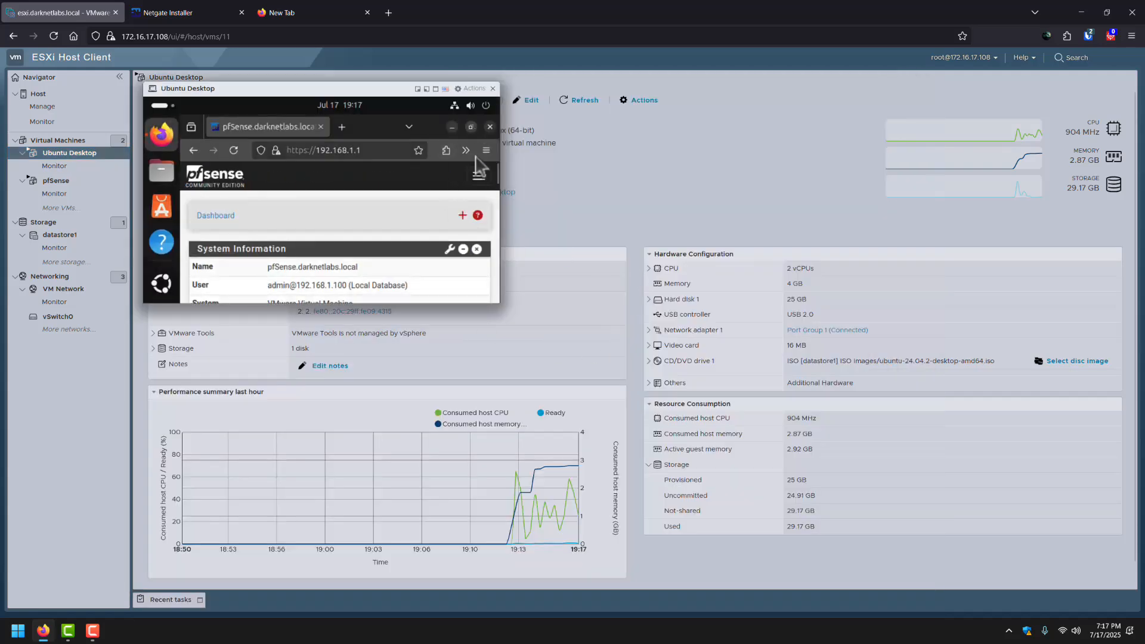
left_click_drag(496, 306, 926, 601)
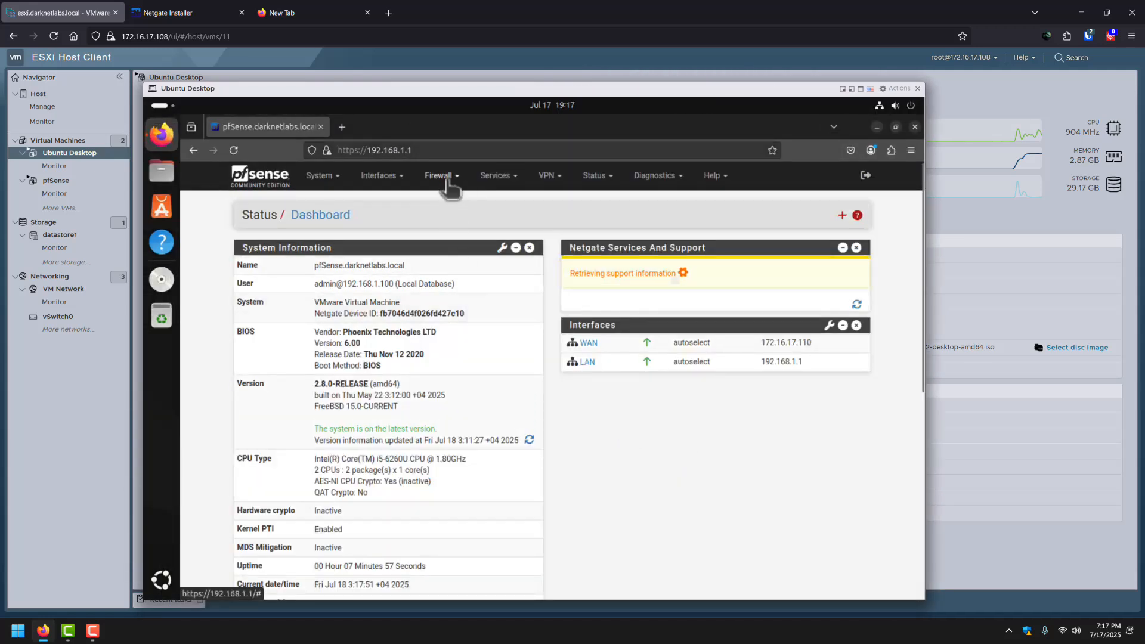
Go to Firewall > Rules and show the WAN tab, which has no rules.
left_click(439, 176)
left_click(443, 235)
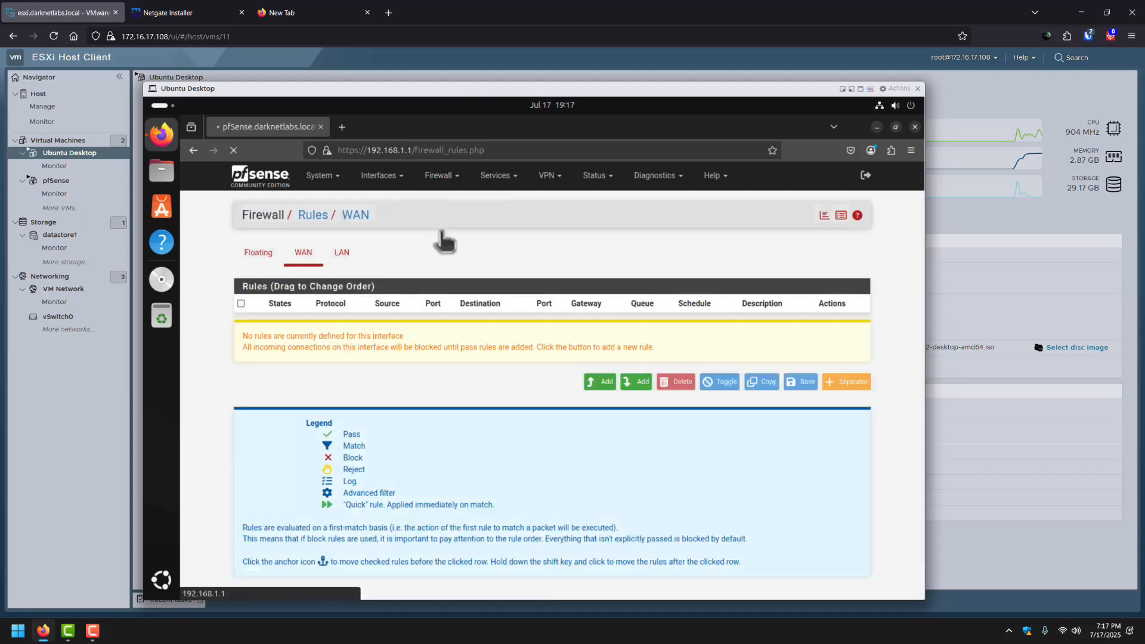
left_click(303, 254)
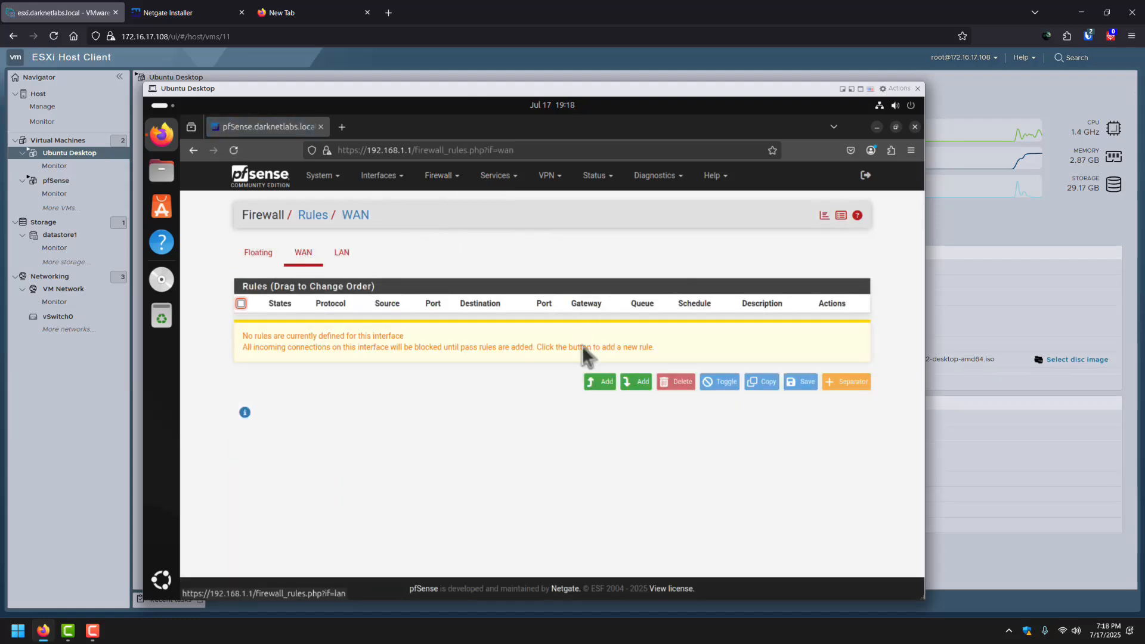
Start a new WAN firewall rule with action Pass on the WAN interface.
left_click(599, 382)
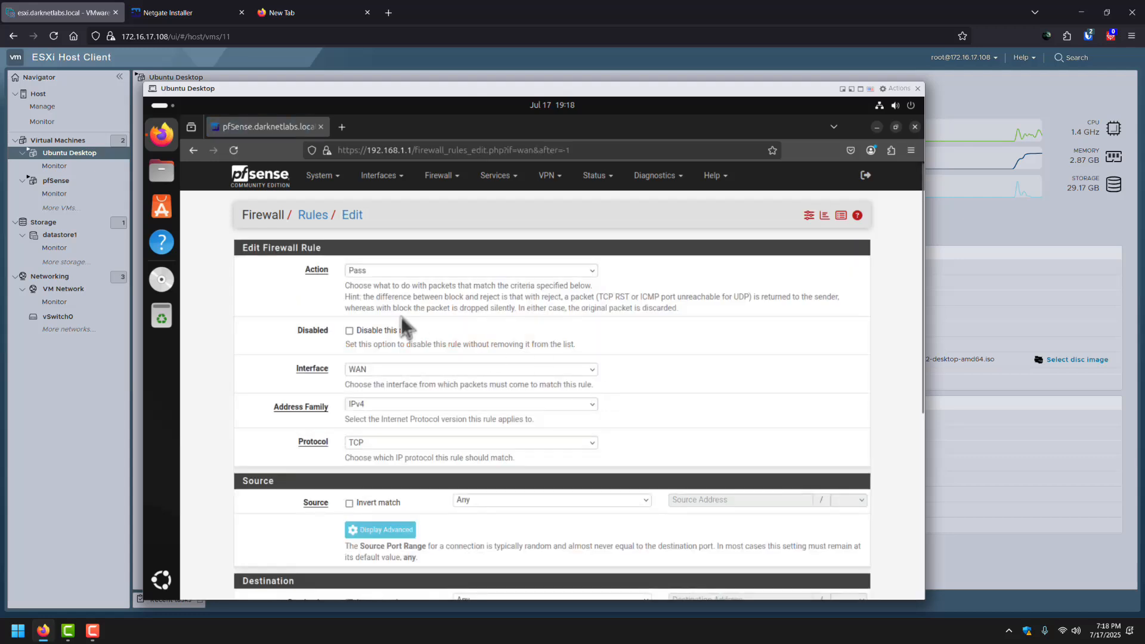
left_click(371, 273)
left_click(371, 287)
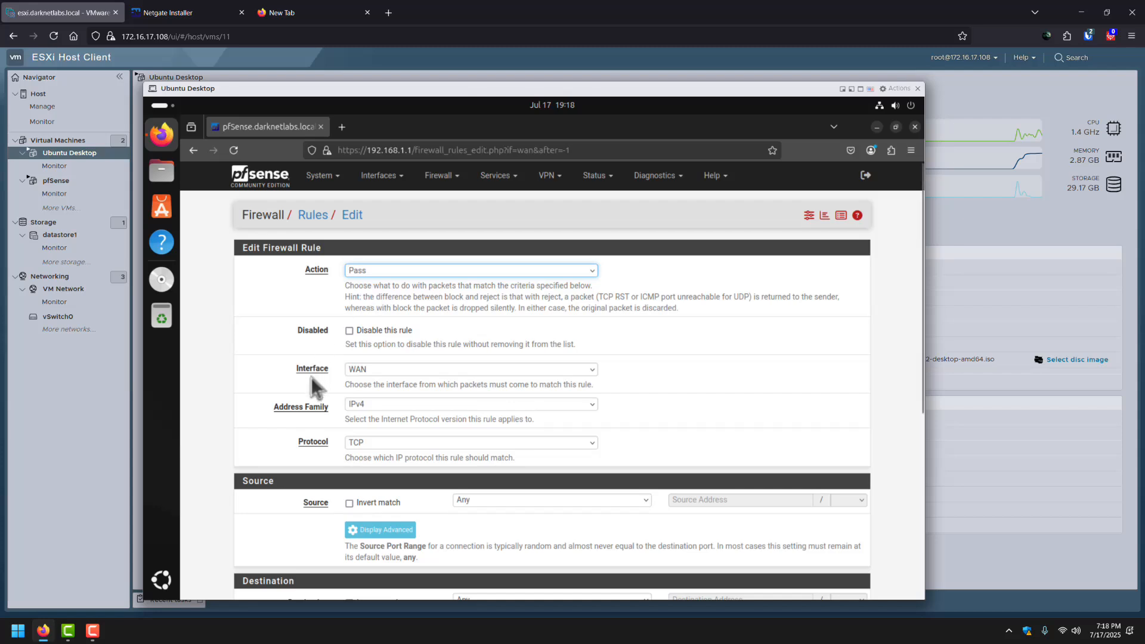
left_click(379, 371)
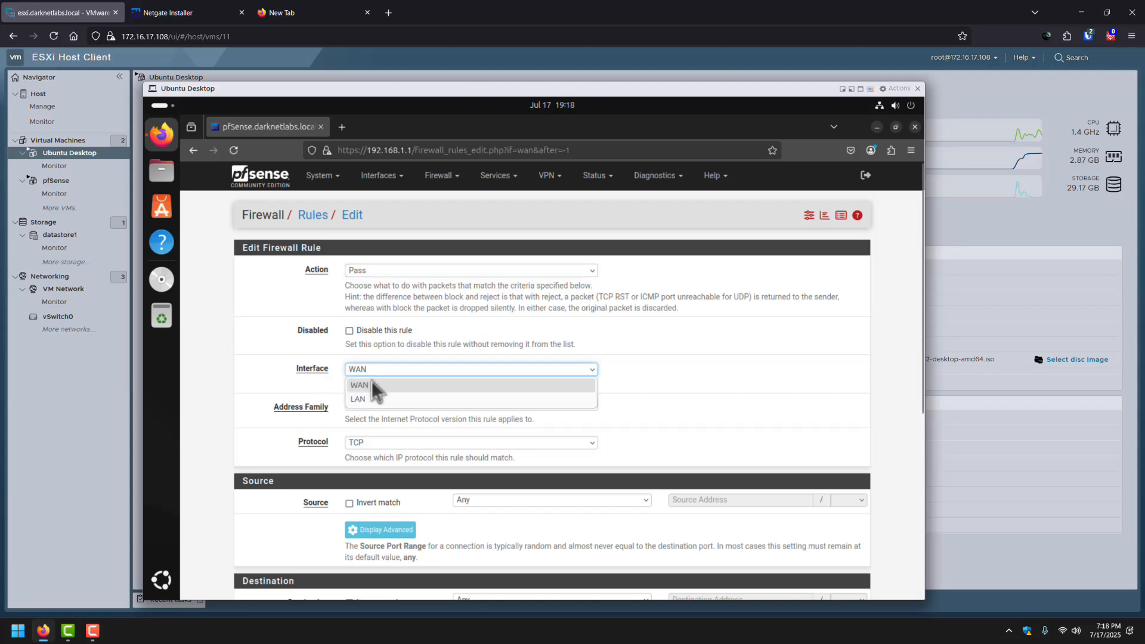
left_click(371, 381)
scroll(345, 365, "down", 2)
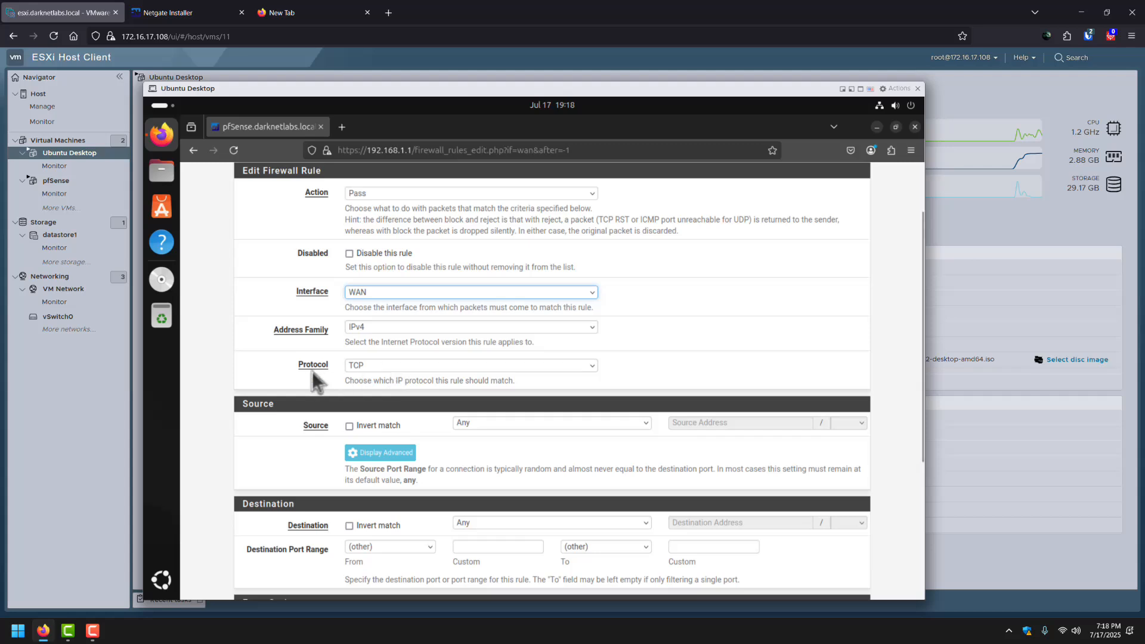
scroll(374, 370, "down", 2)
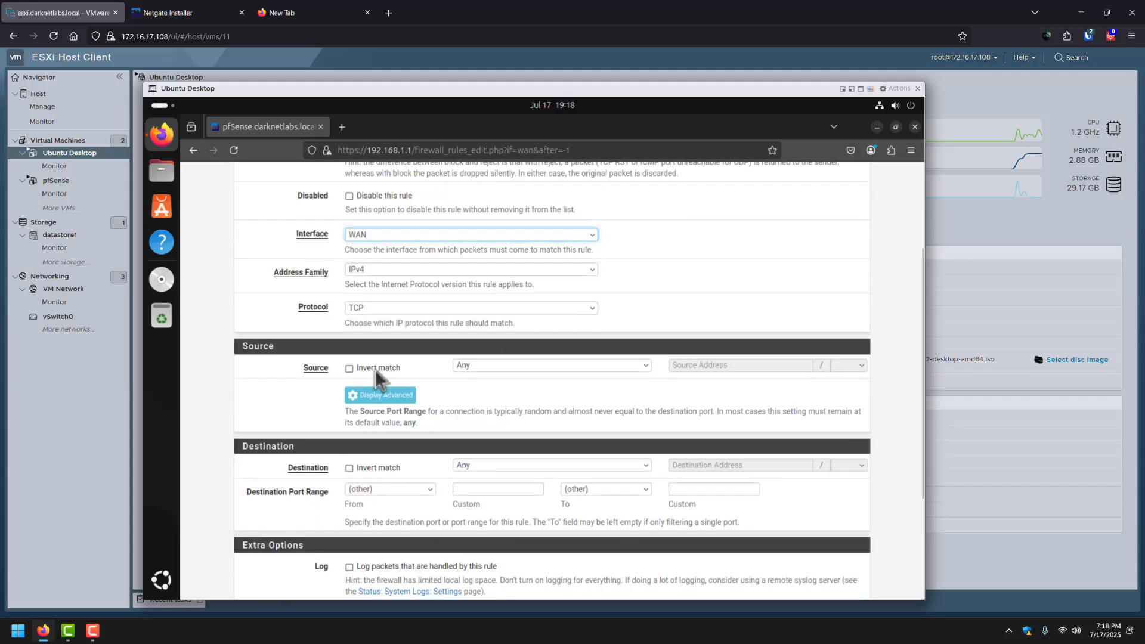
Set the rule's source to Network 172.16.17.0 with a /24 mask.
left_click(545, 348)
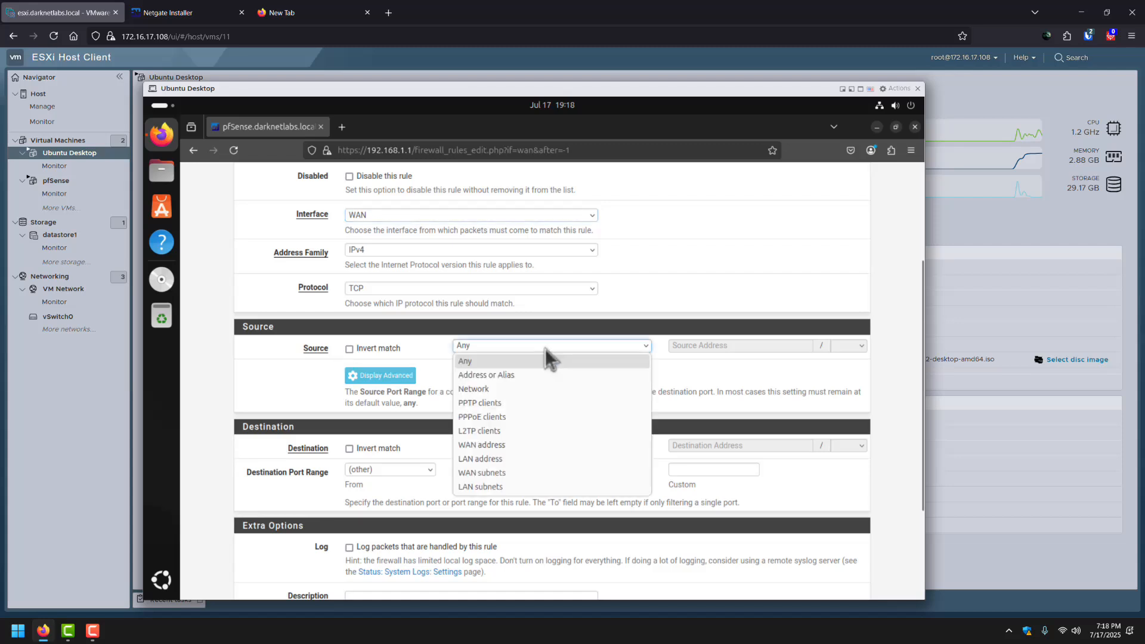
left_click(513, 364)
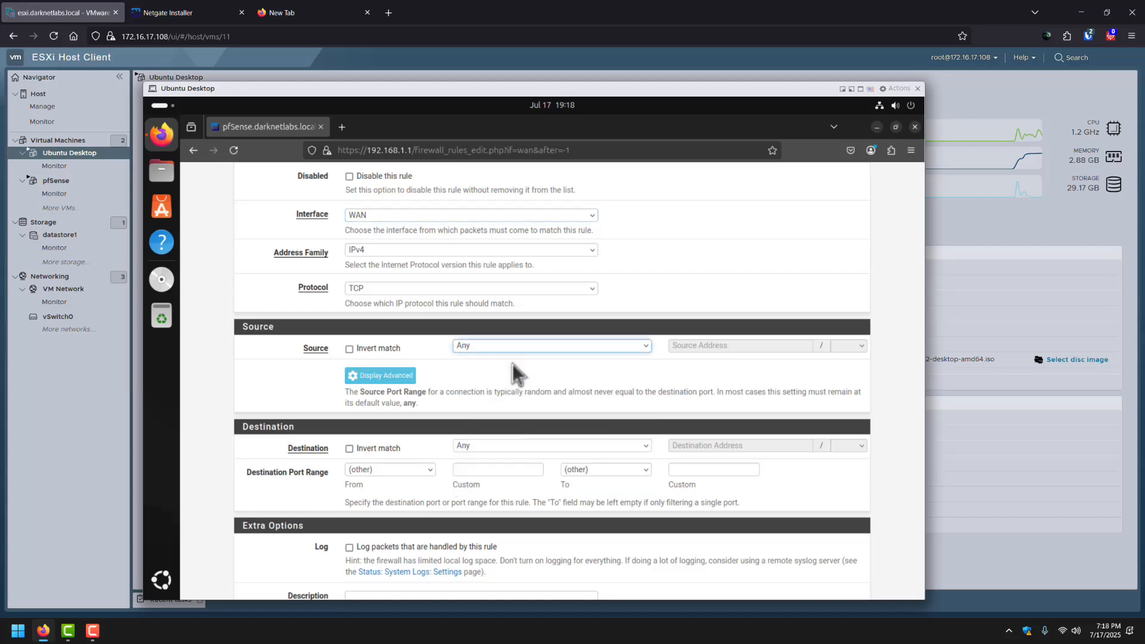
left_click(517, 348)
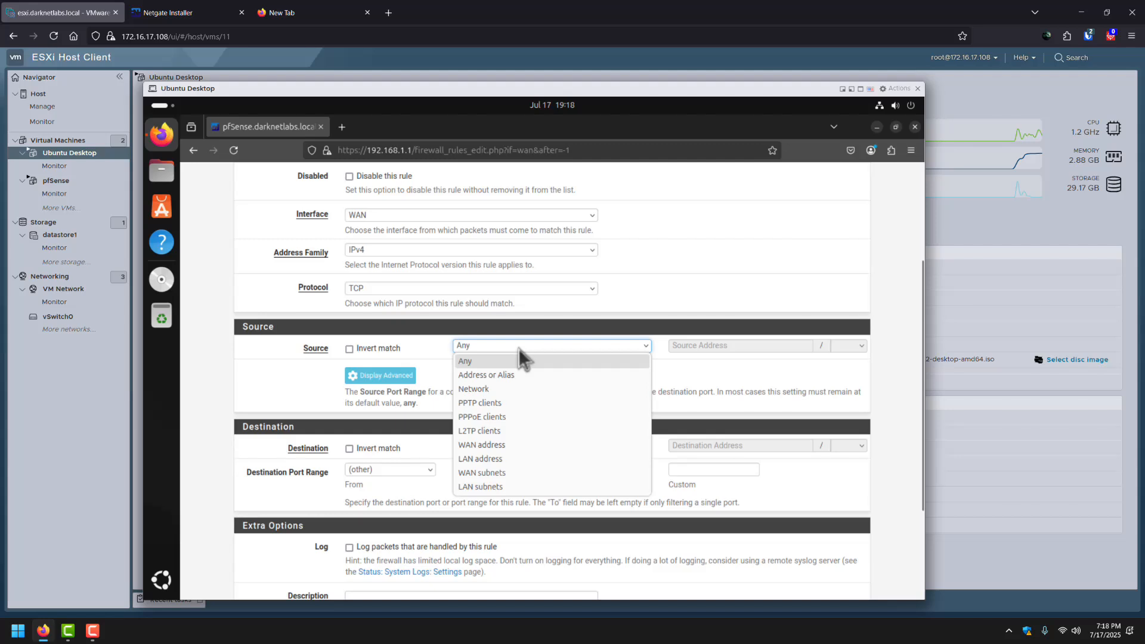
left_click(614, 389)
left_click(705, 346)
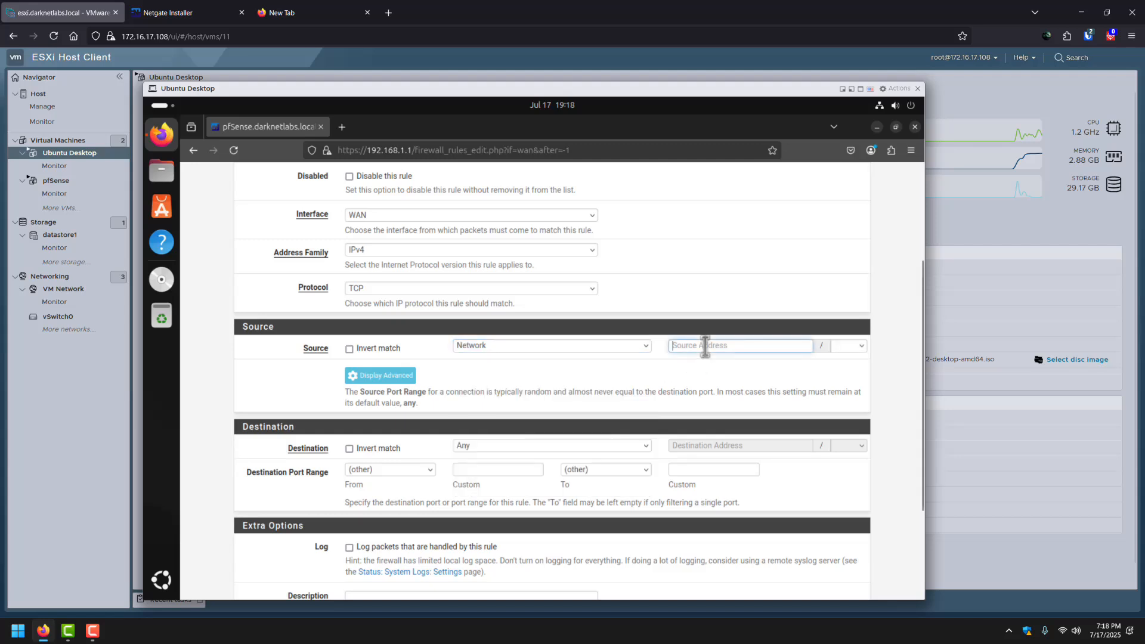
type("172.")
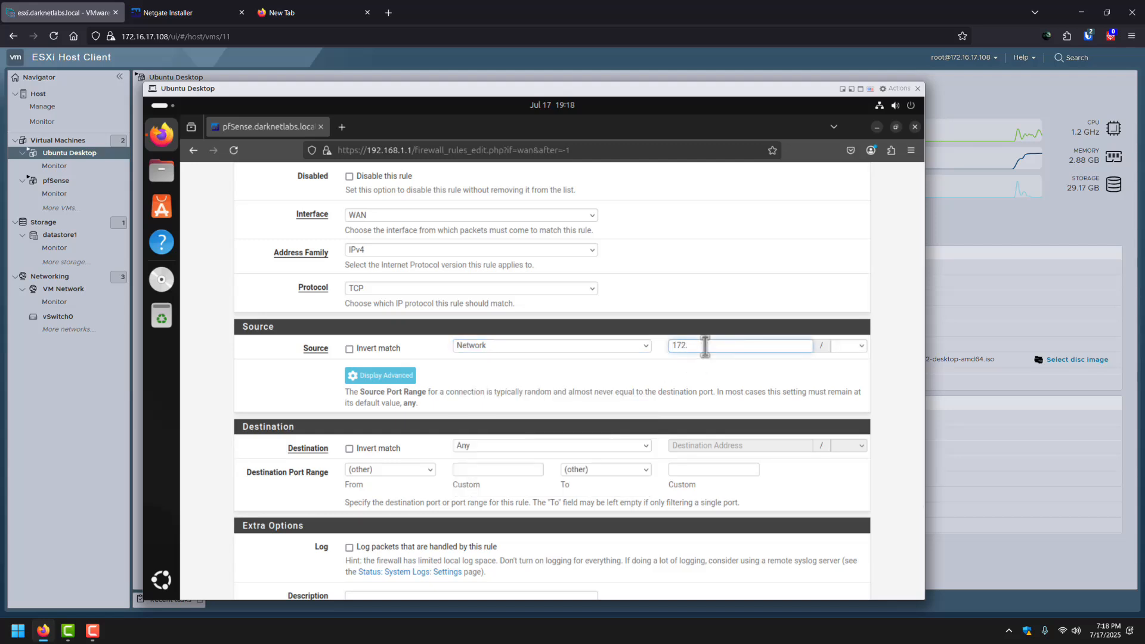
type("16.17.0")
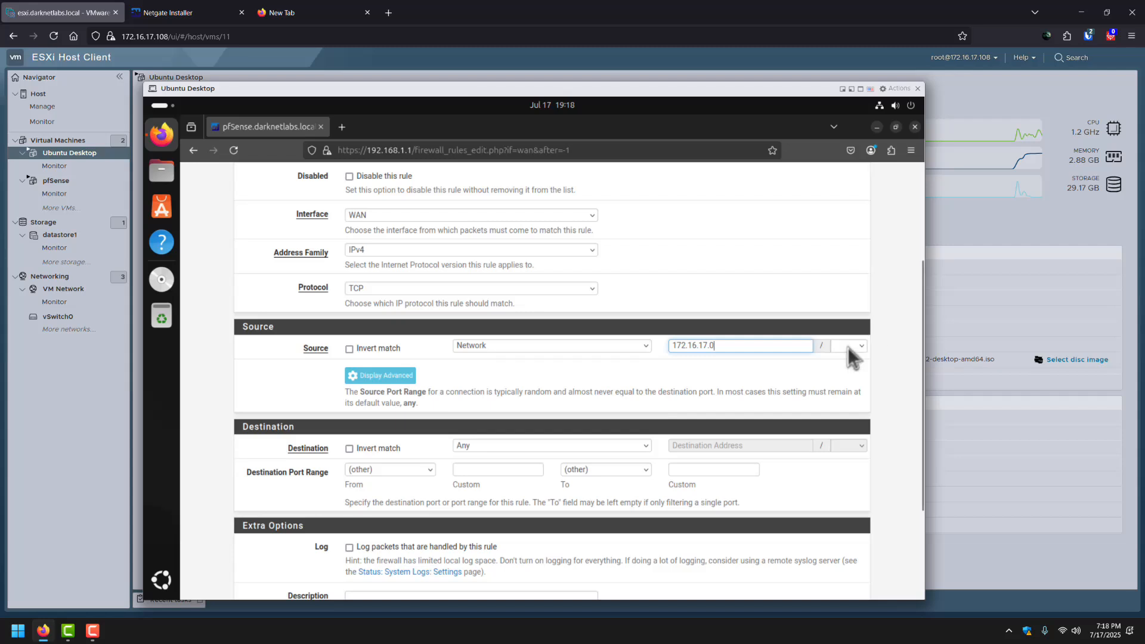
left_click(851, 346)
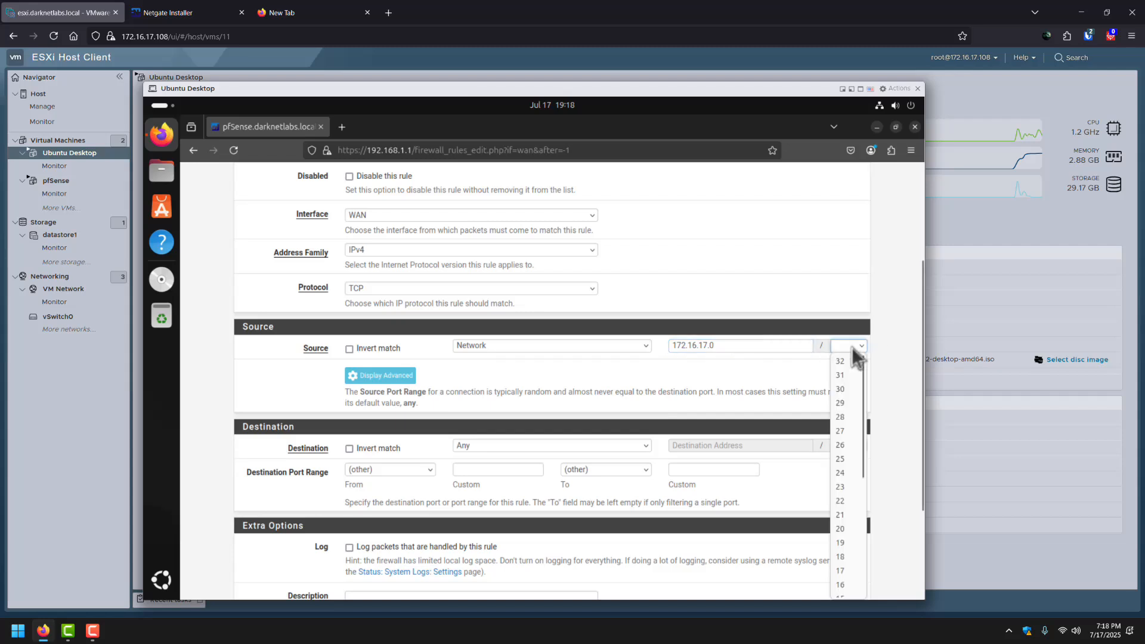
left_click(840, 473)
scroll(453, 417, "down", 2)
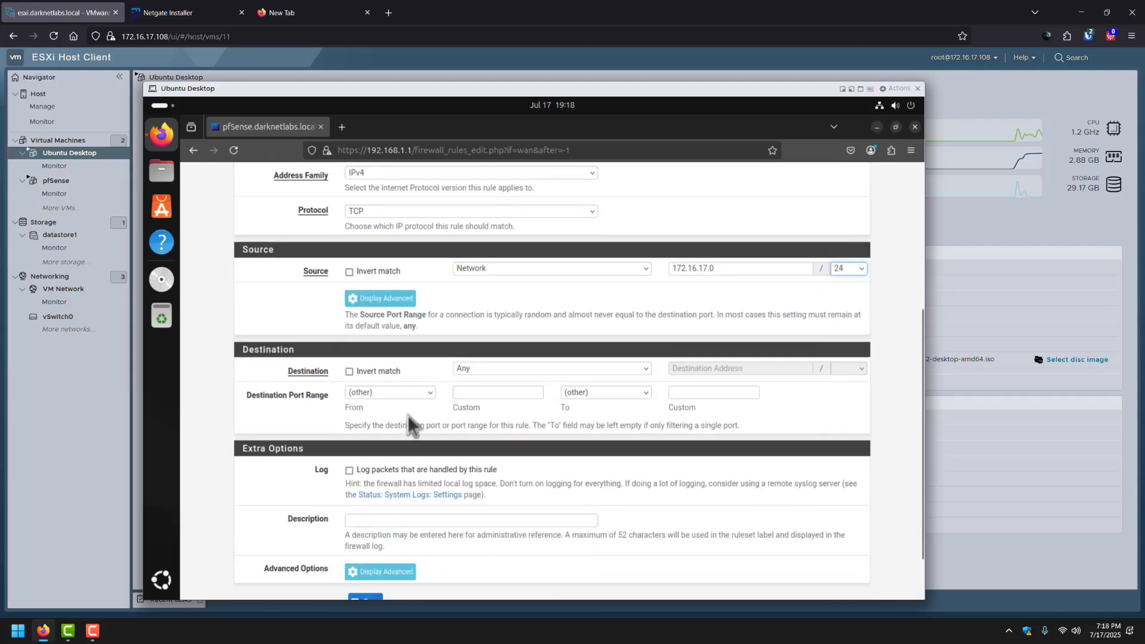
Set the destination to This Firewall (self) on port HTTPS (443).
left_click(458, 373)
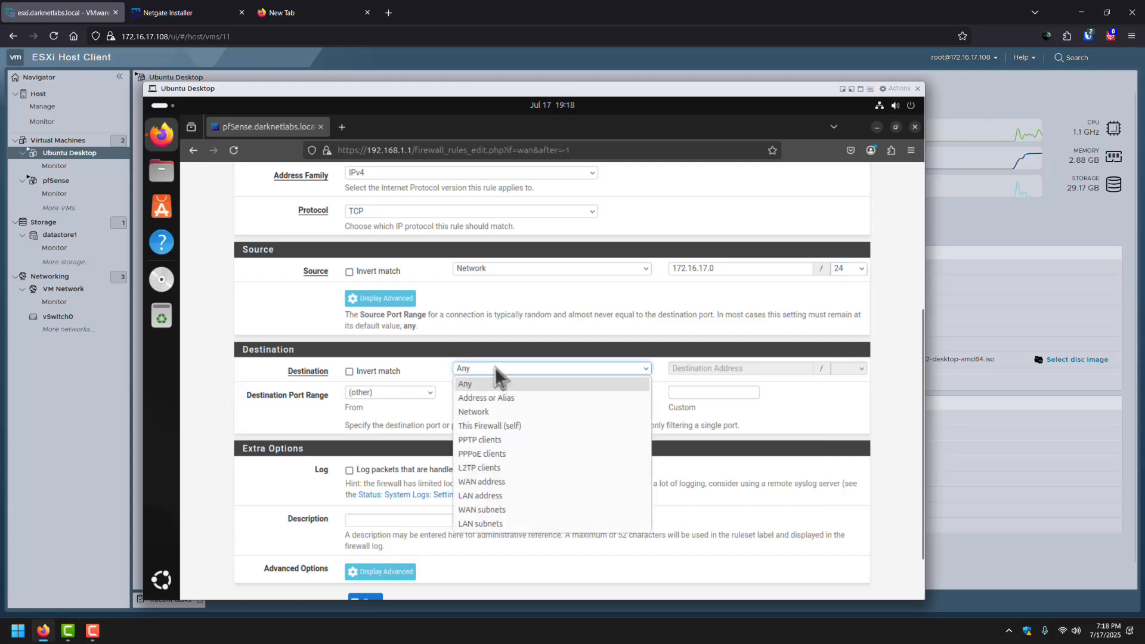
left_click(495, 426)
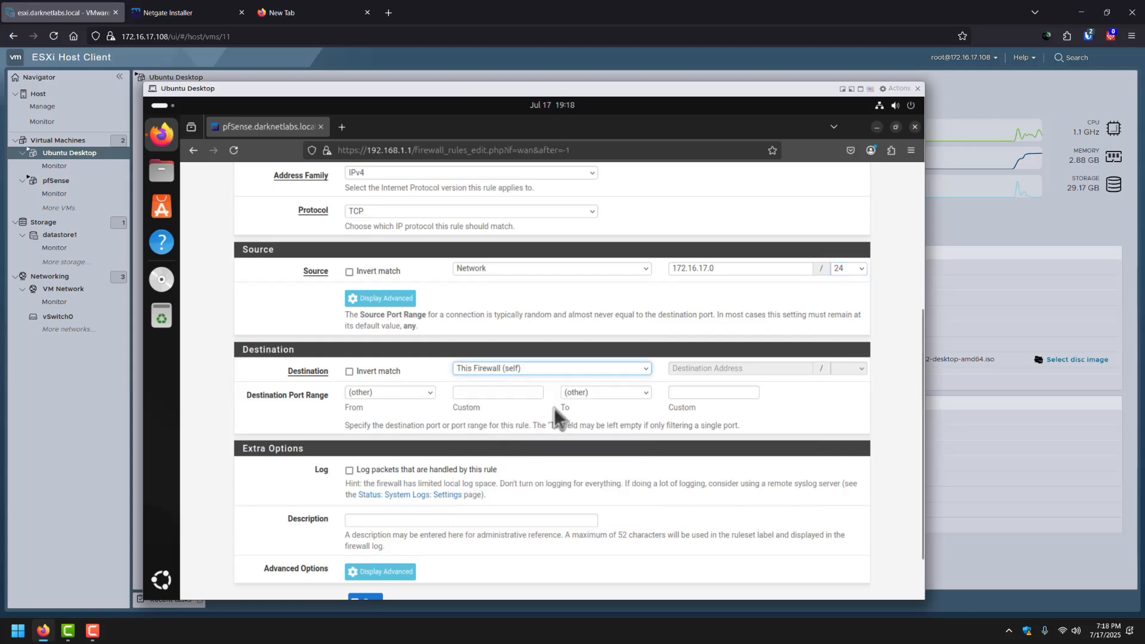
left_click_drag(263, 396, 311, 395)
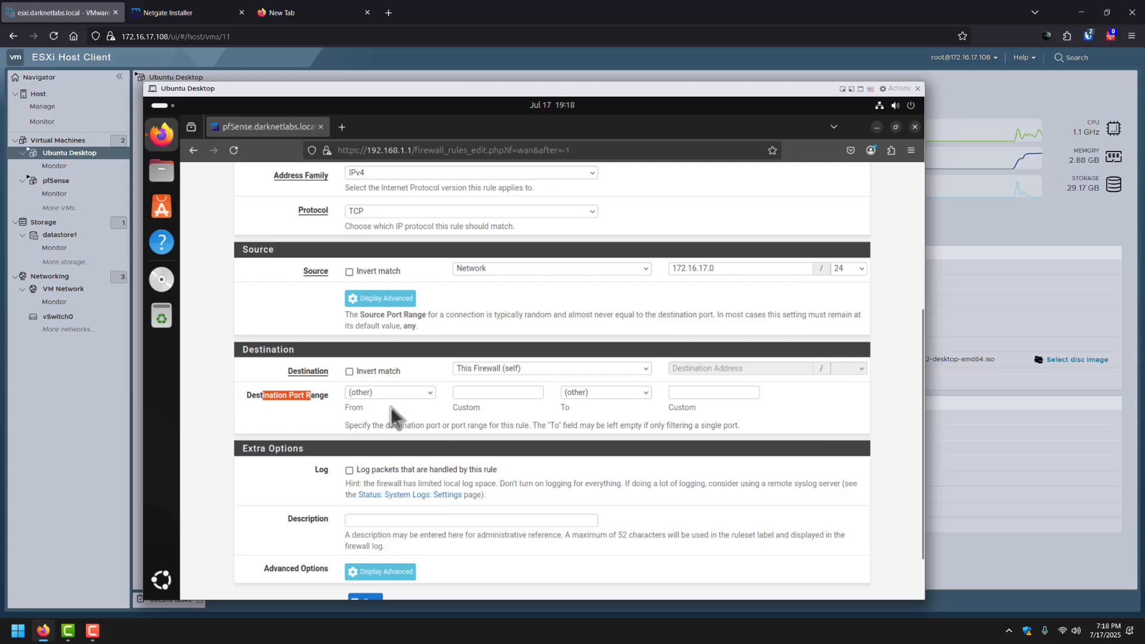
left_click(611, 392)
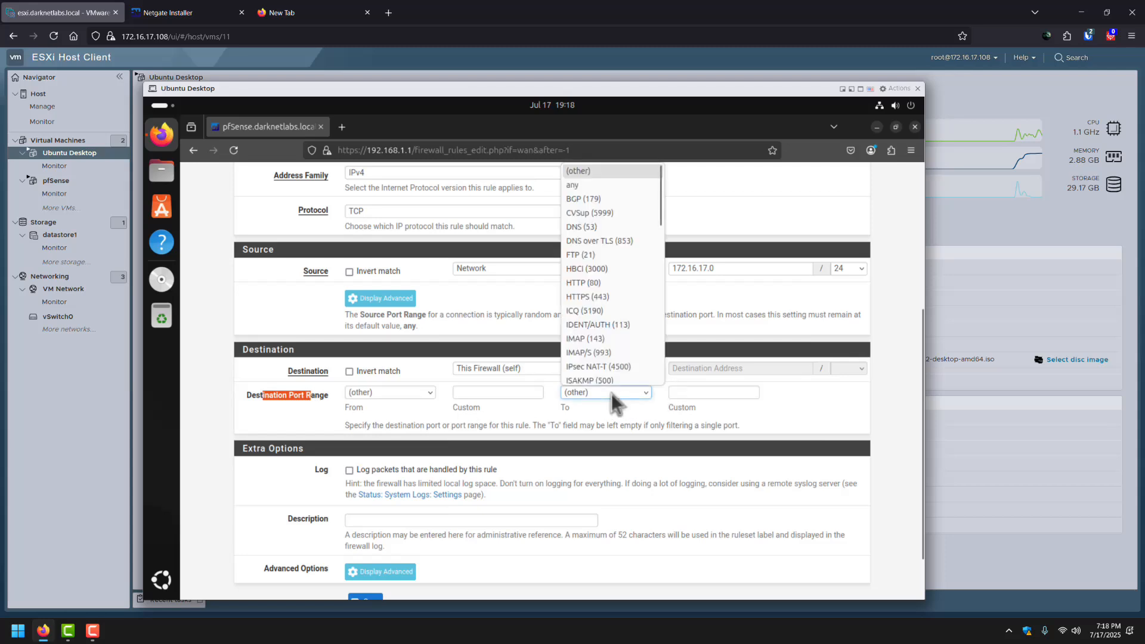
left_click(584, 294)
scroll(518, 464, "down", 2)
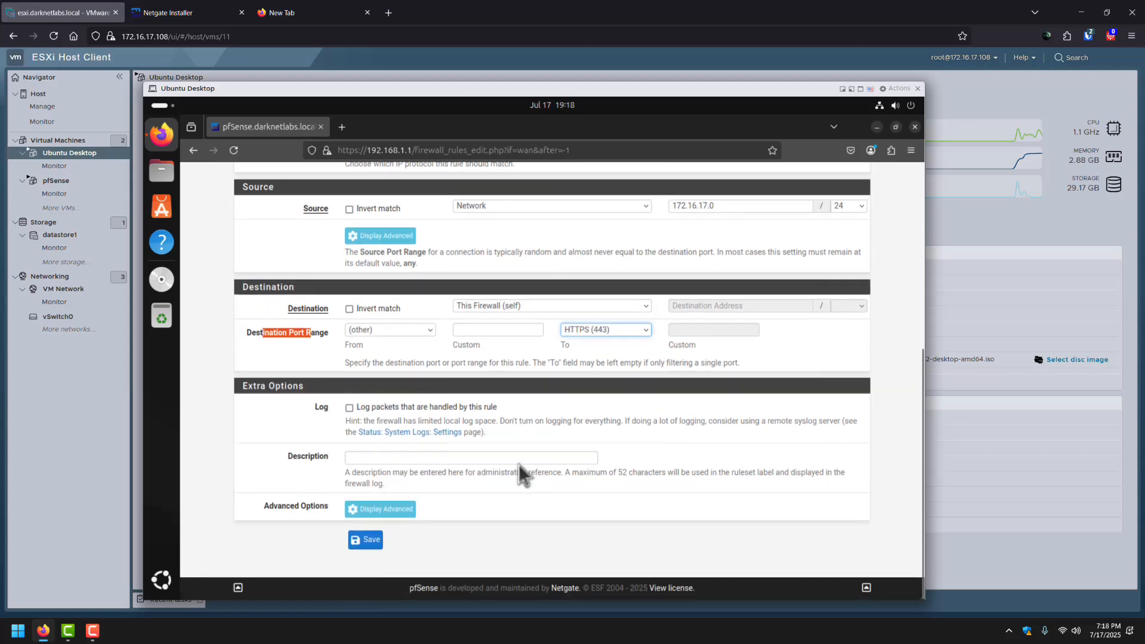
Describe the rule as 'Permit Admin via WAN', save it, and apply the changes.
left_click(383, 457)
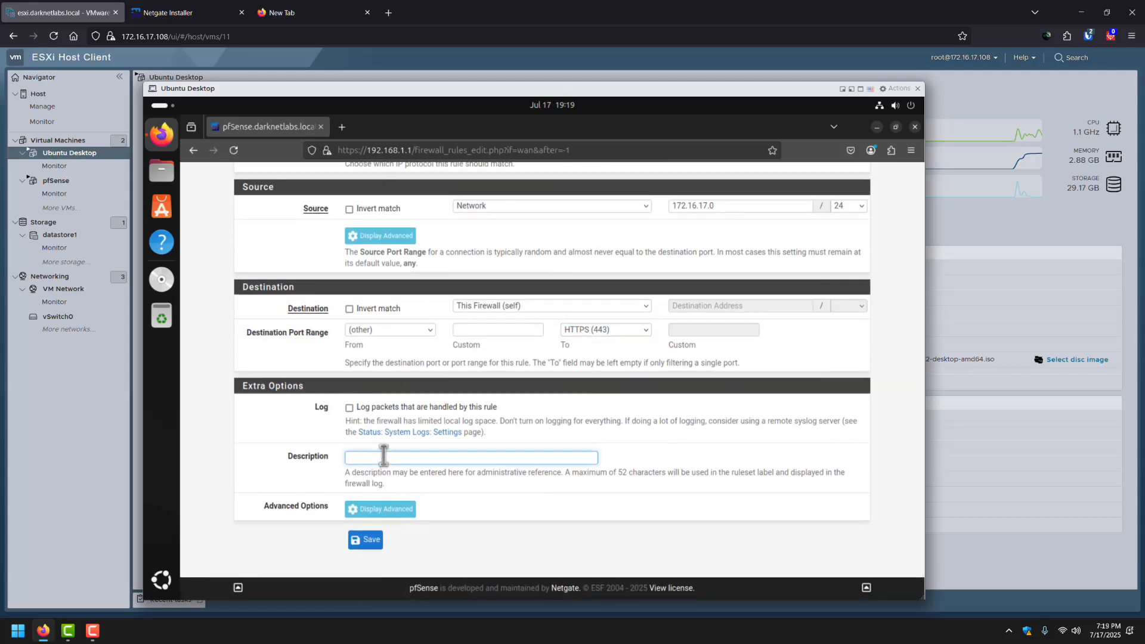
type("Permiot")
key("BackSpace")
key("BackSpace")
type("t")
left_click(419, 471)
left_click(366, 541)
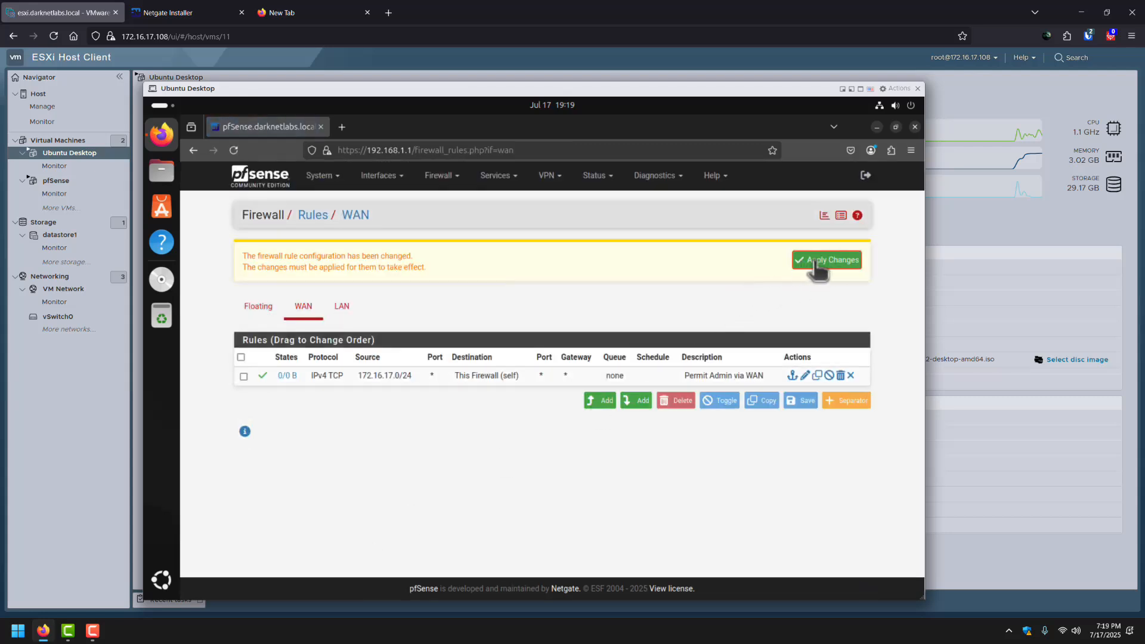
left_click(815, 262)
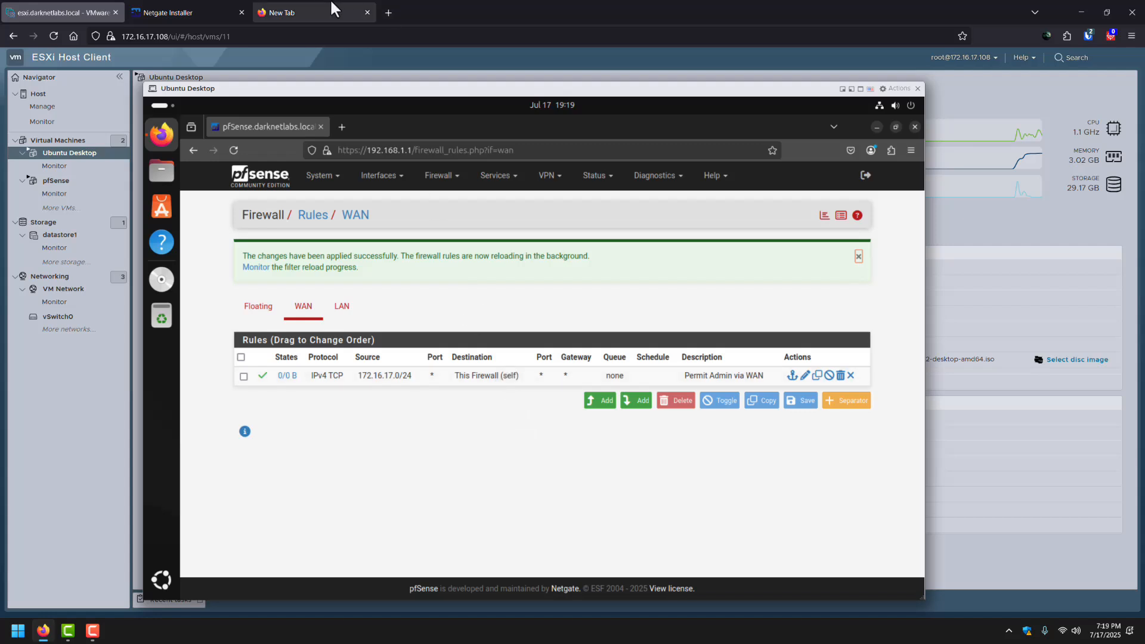
Open 172.16.17.110 in the spare host browser tab and accept the certificate risk.
left_click(301, 9)
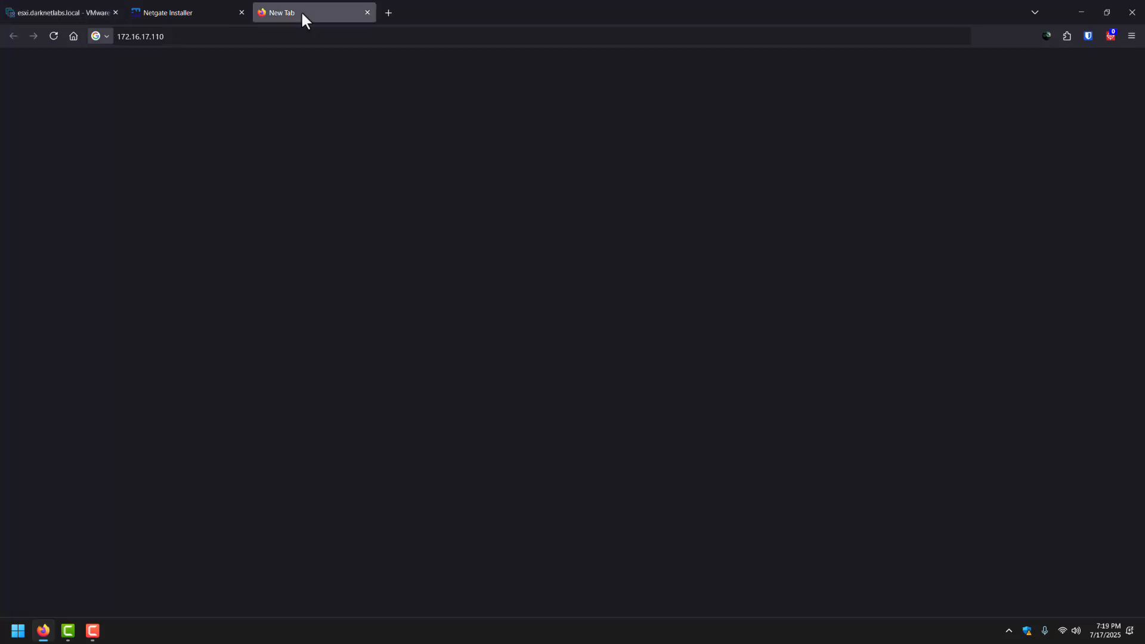
left_click(54, 35)
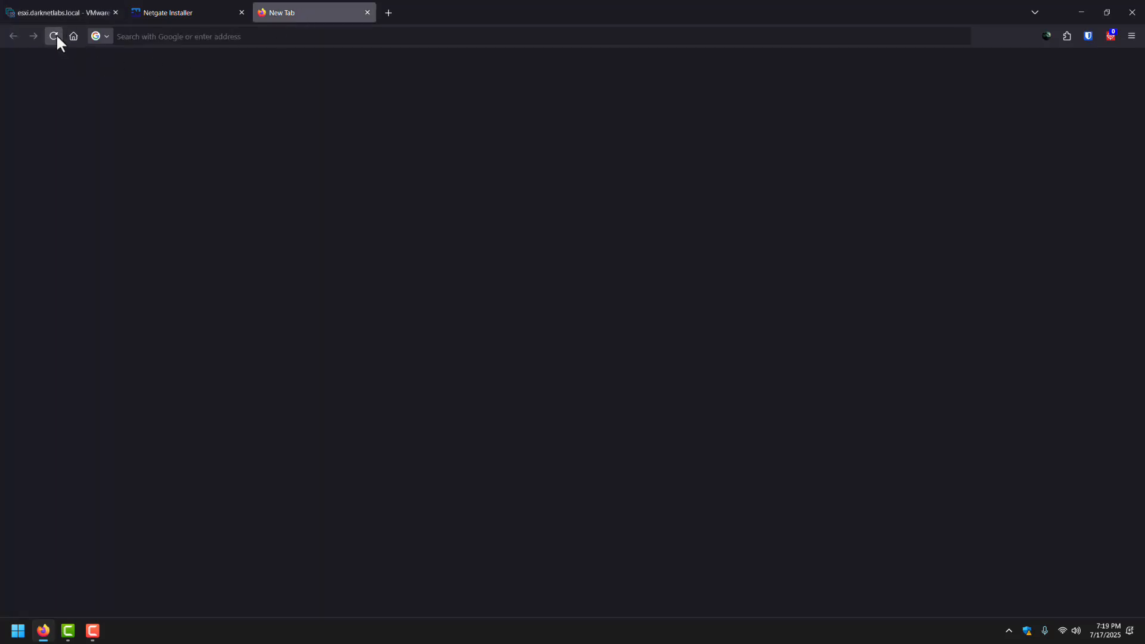
left_click(168, 32)
type("pf1")
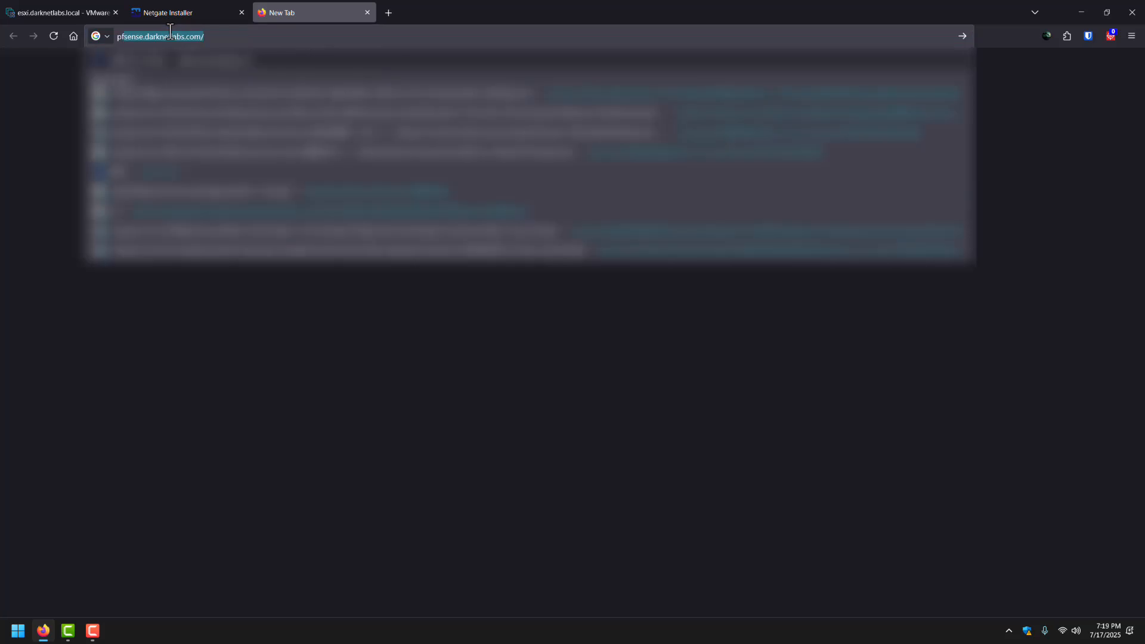
left_click(149, 98)
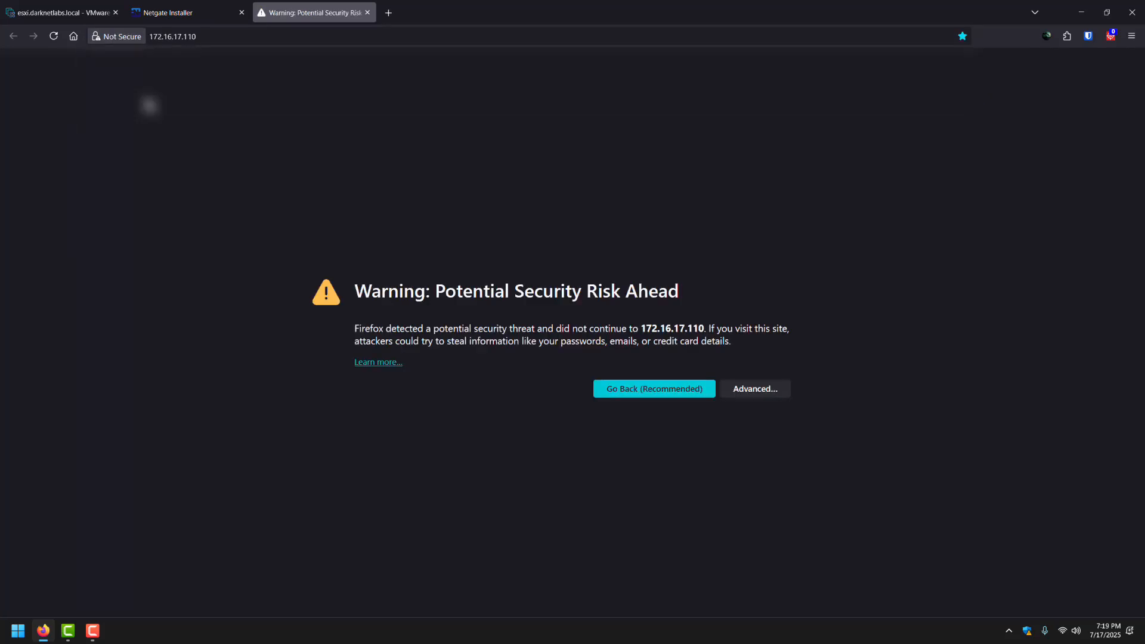
left_click_drag(400, 292, 647, 304)
left_click(646, 301)
left_click(748, 390)
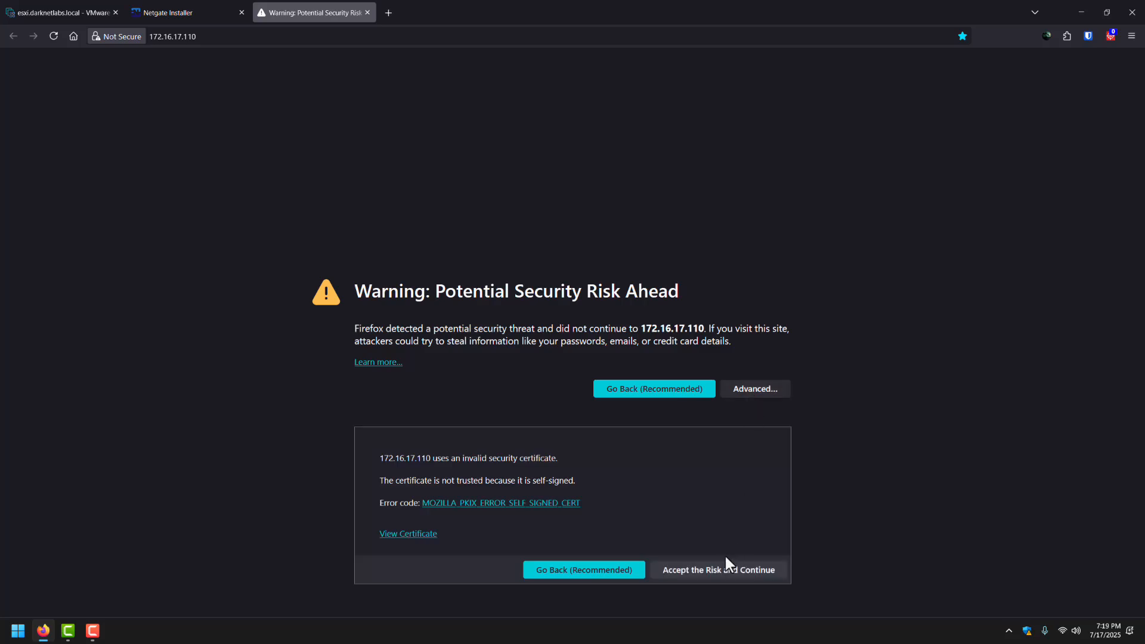
left_click(723, 572)
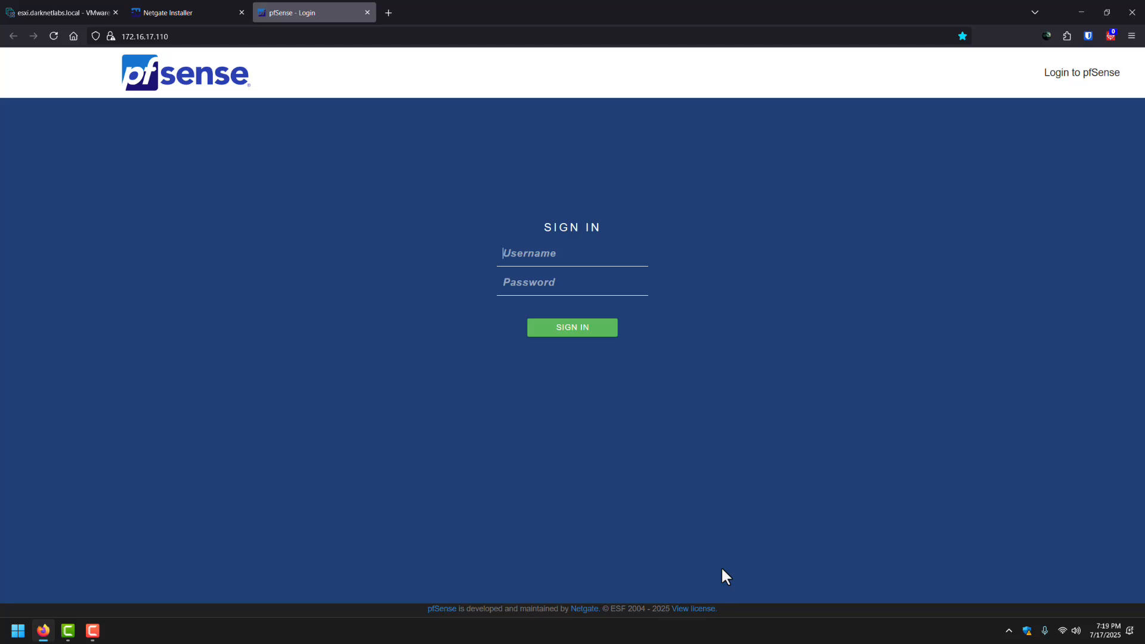
Log in as admin, dismiss the notices and save prompt, and zoom the dashboard.
type("admin")
key("Tab")
type("p************")
key("Return")
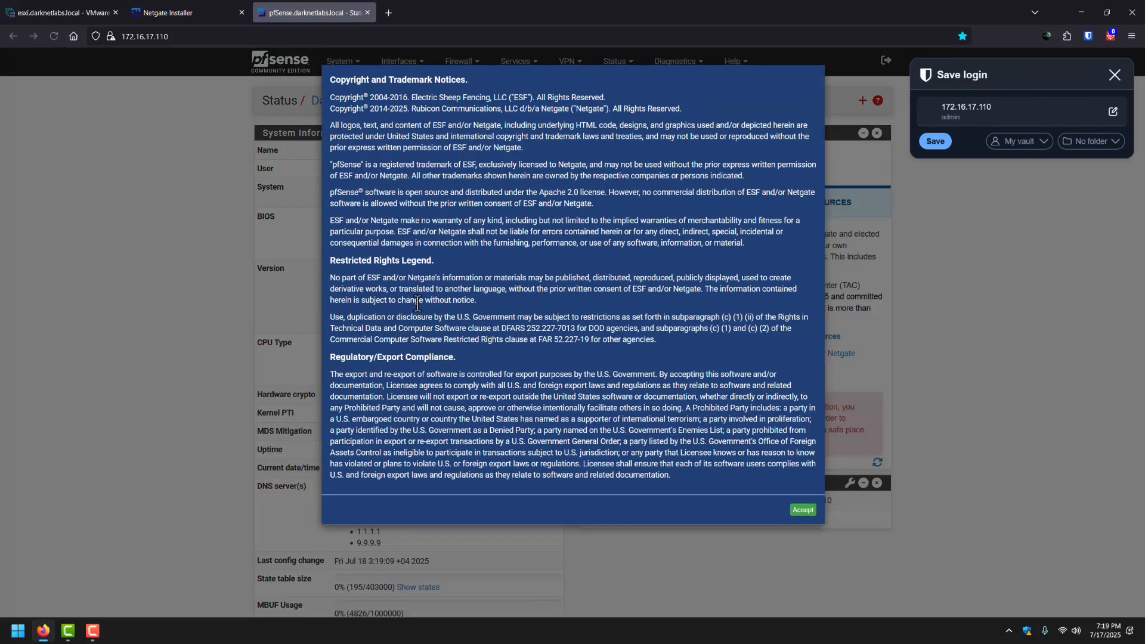
left_click(799, 510)
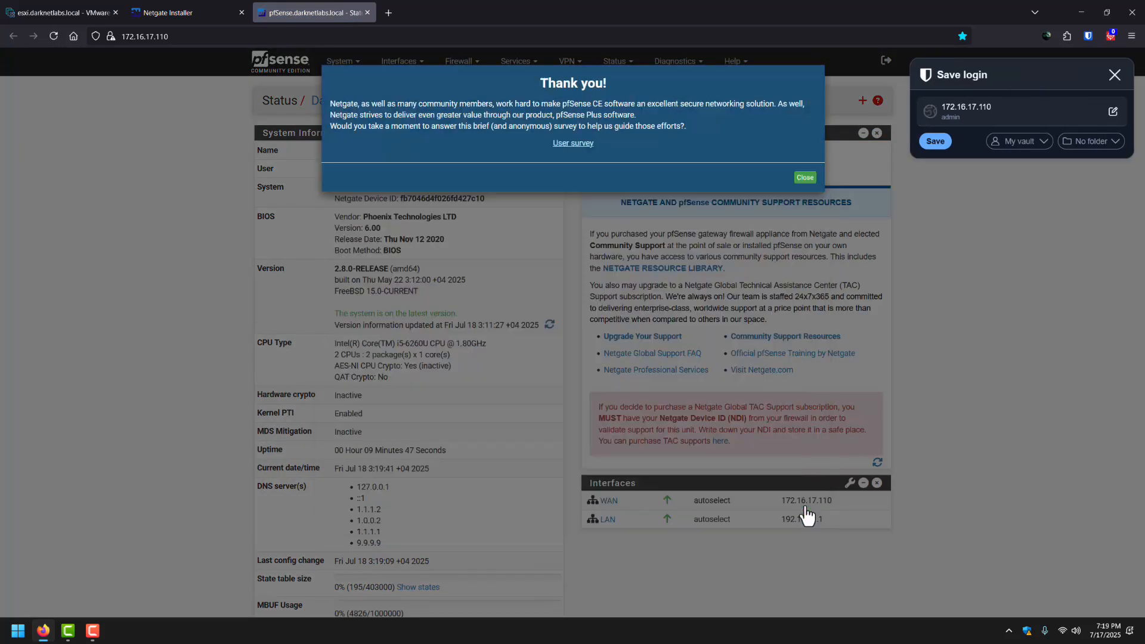
left_click(1115, 75)
left_click(807, 178)
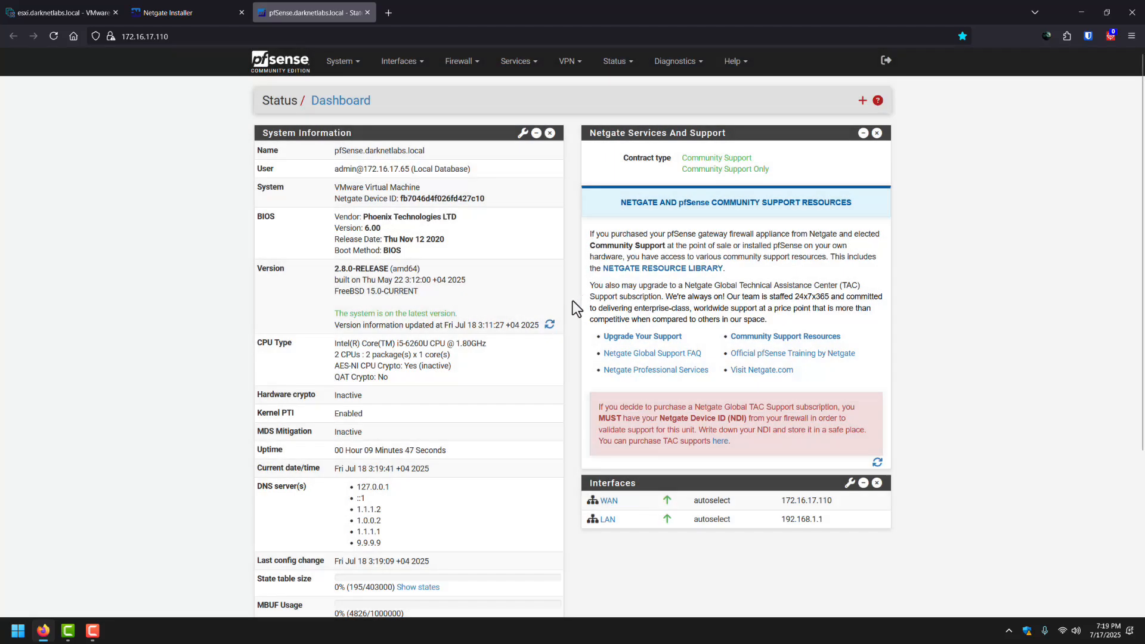
key("ctrl+plus")
key("ctrl+plus")
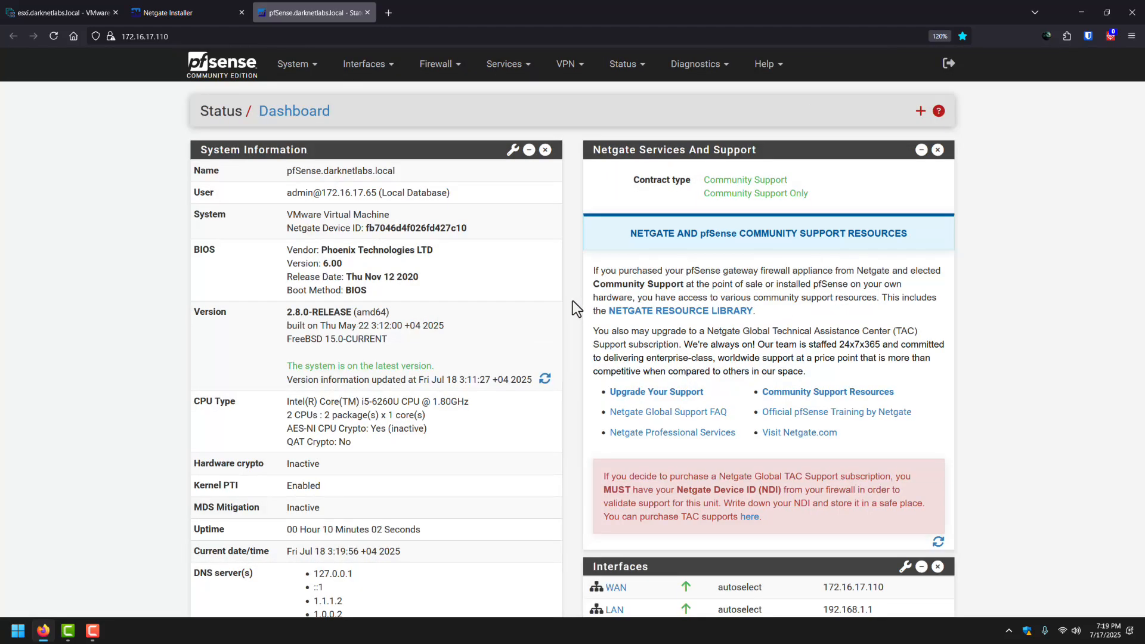